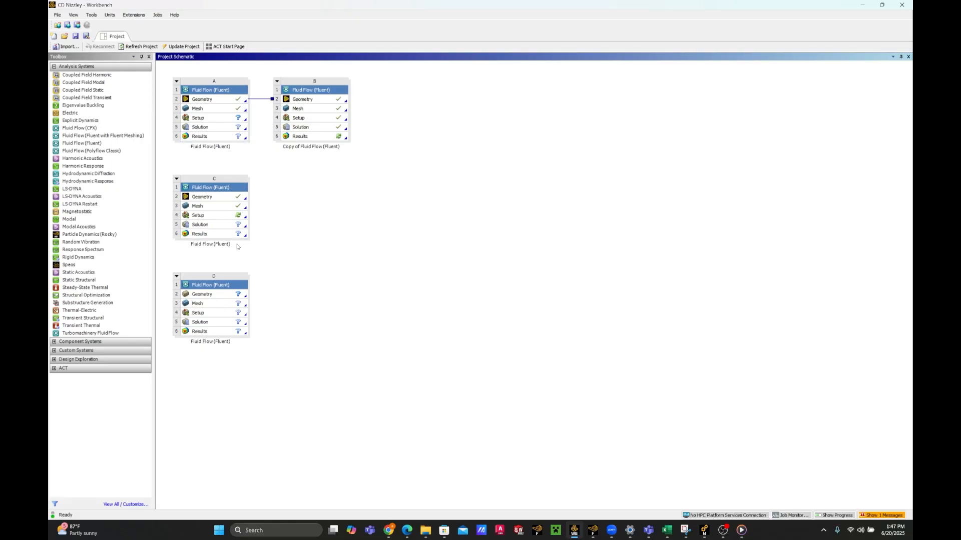
# Create a new DesignModeler geometry for Fluid Flow (Fluent) system D and view it straight along the Z axis
pyautogui.rightClick(231, 294)
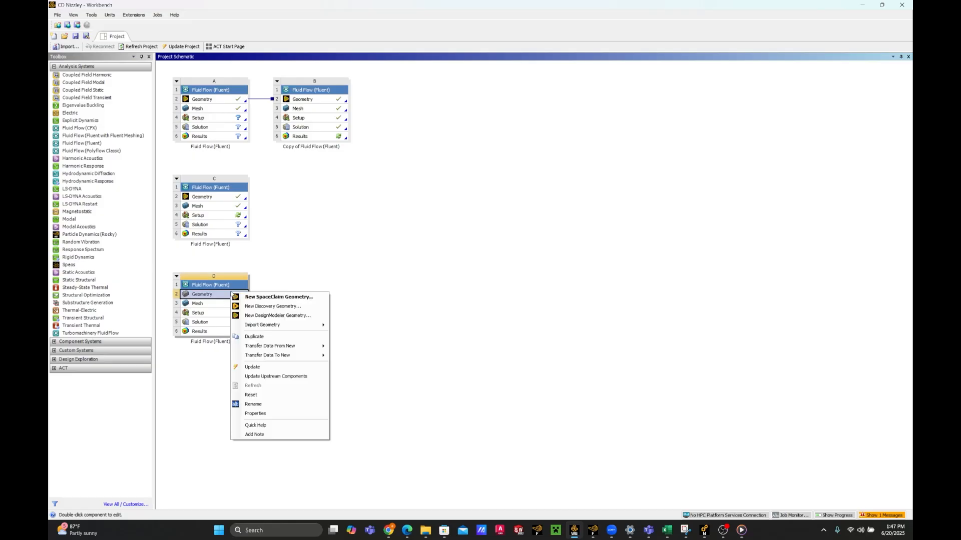
pyautogui.click(256, 316)
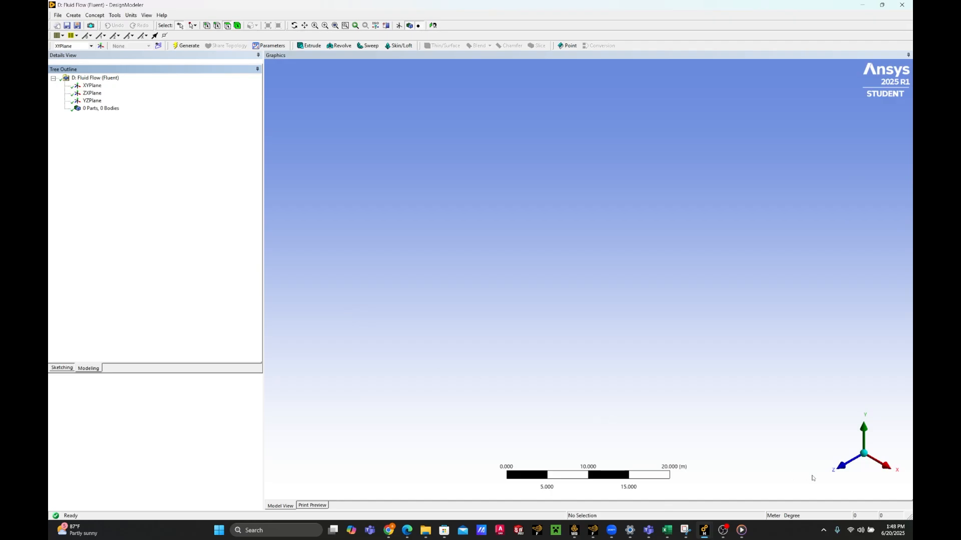
pyautogui.click(845, 469)
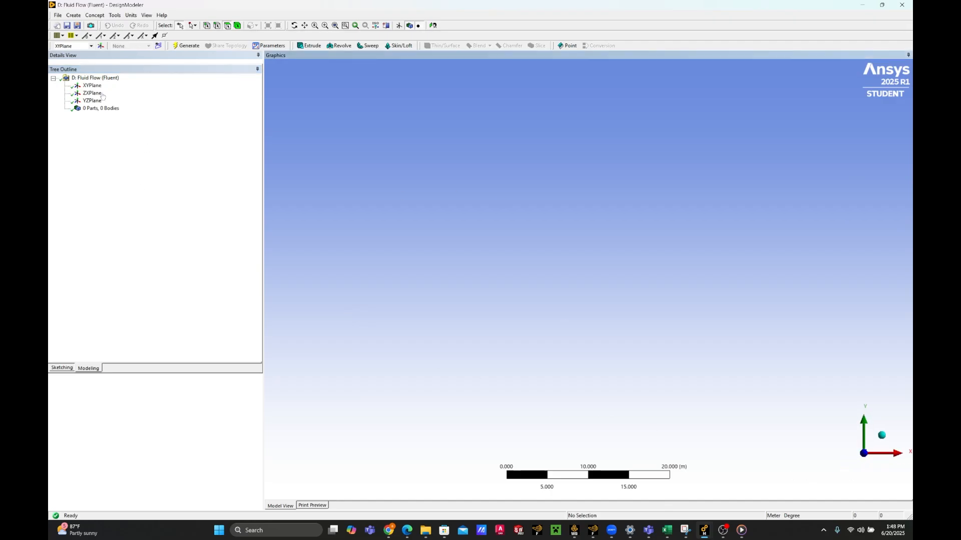
# Set the length unit to millimetres and start sketching on the XYPlane
pyautogui.click(92, 85)
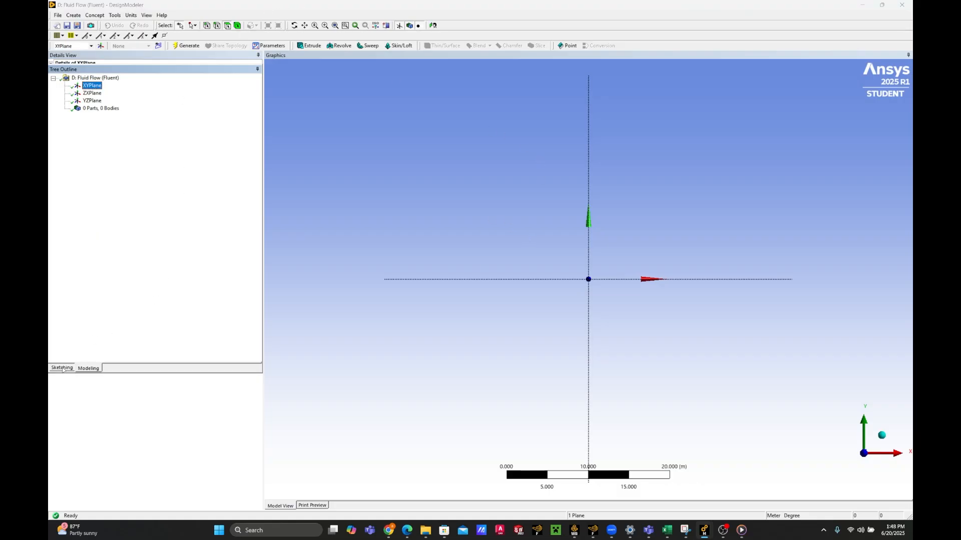
pyautogui.click(131, 15)
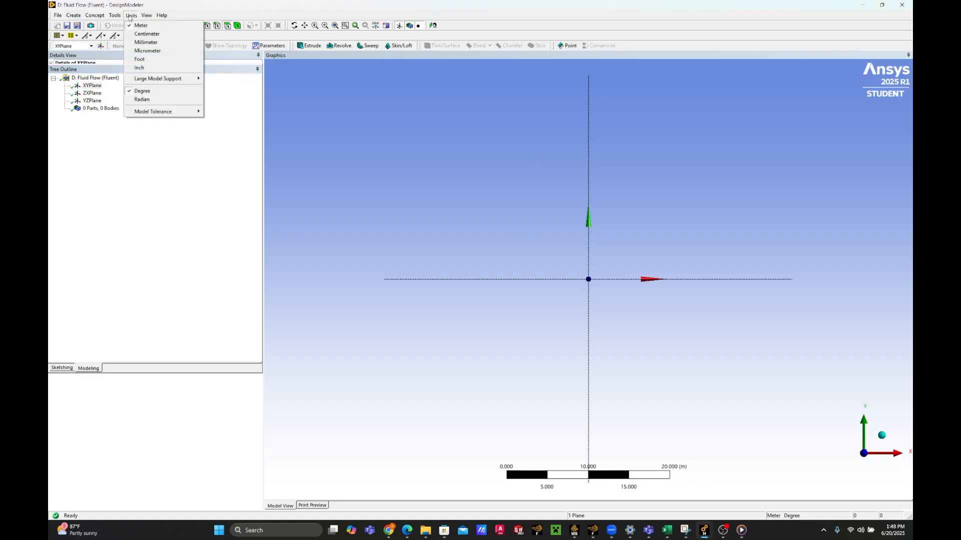
pyautogui.click(145, 43)
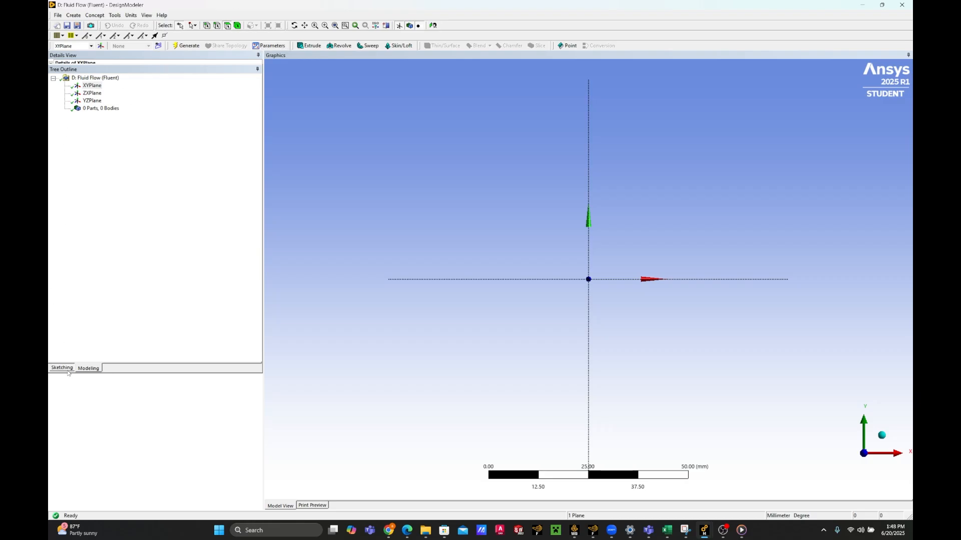
pyautogui.click(79, 361)
pyautogui.click(62, 367)
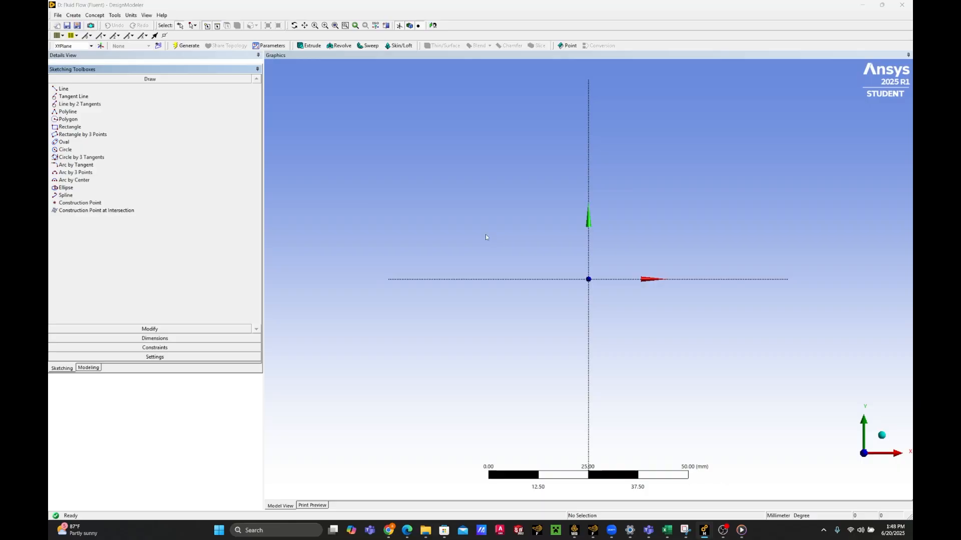
# Sketch a closed six-sided nozzle polyline about 41 mm long, about 30 mm high at the inlet, 9 mm at the throat and 36 mm at the outlet
pyautogui.click(494, 270)
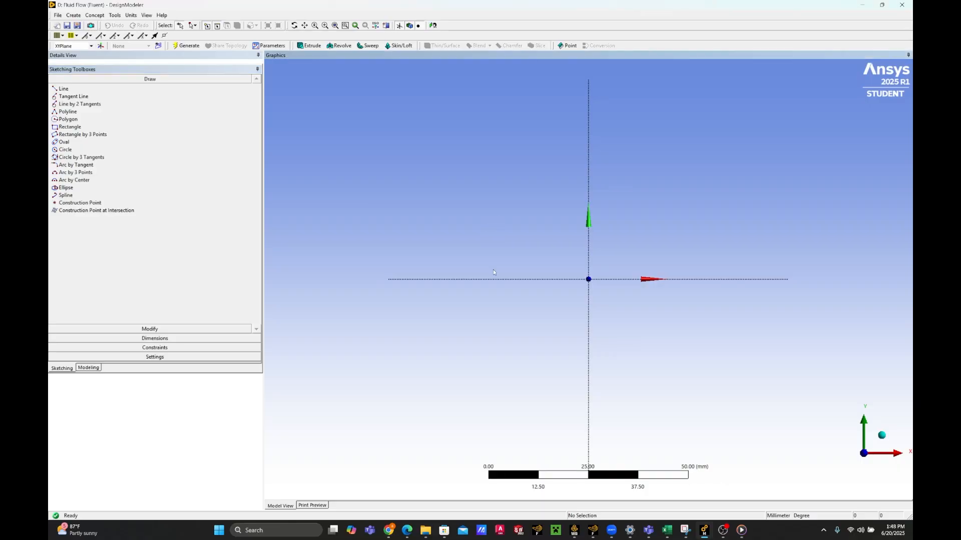
pyautogui.click(67, 112)
pyautogui.click(509, 213)
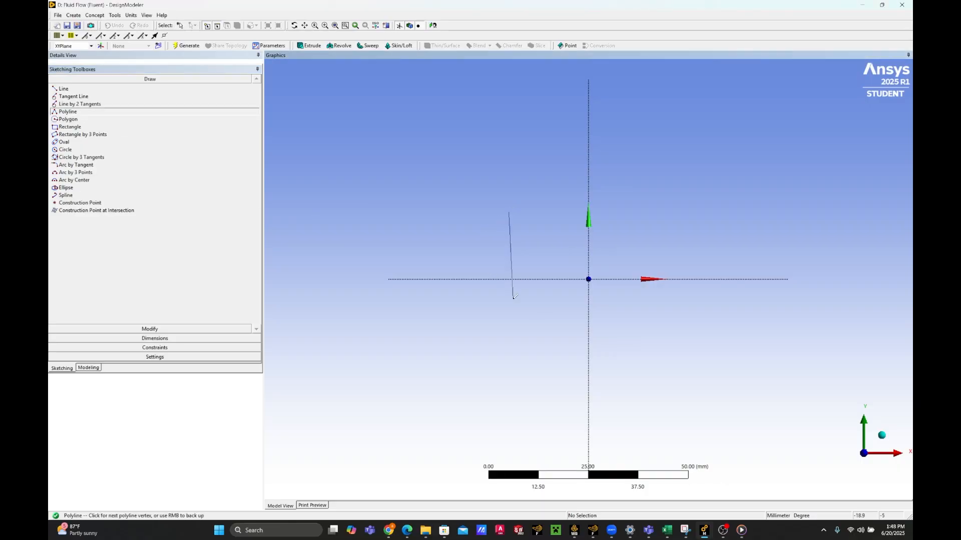
pyautogui.click(509, 333)
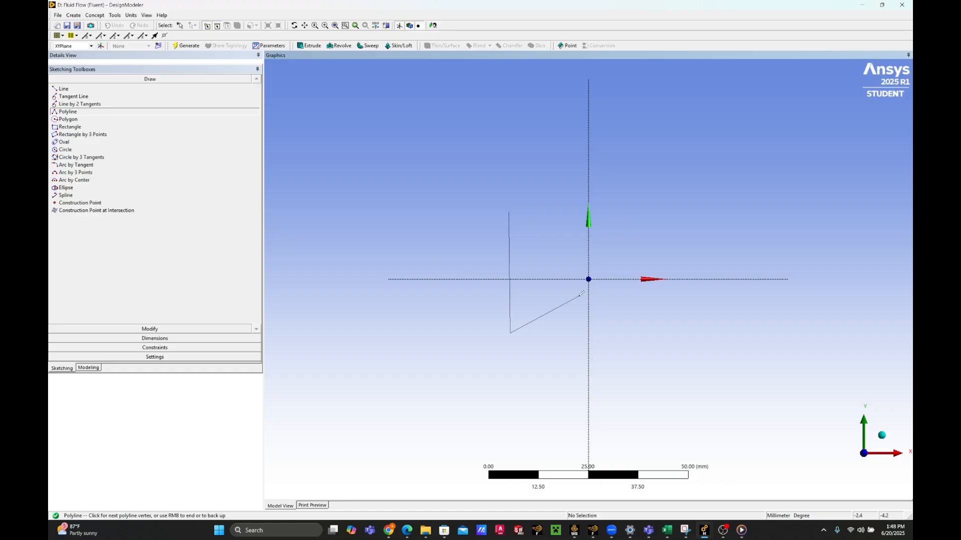
pyautogui.click(589, 294)
pyautogui.click(673, 355)
pyautogui.click(671, 213)
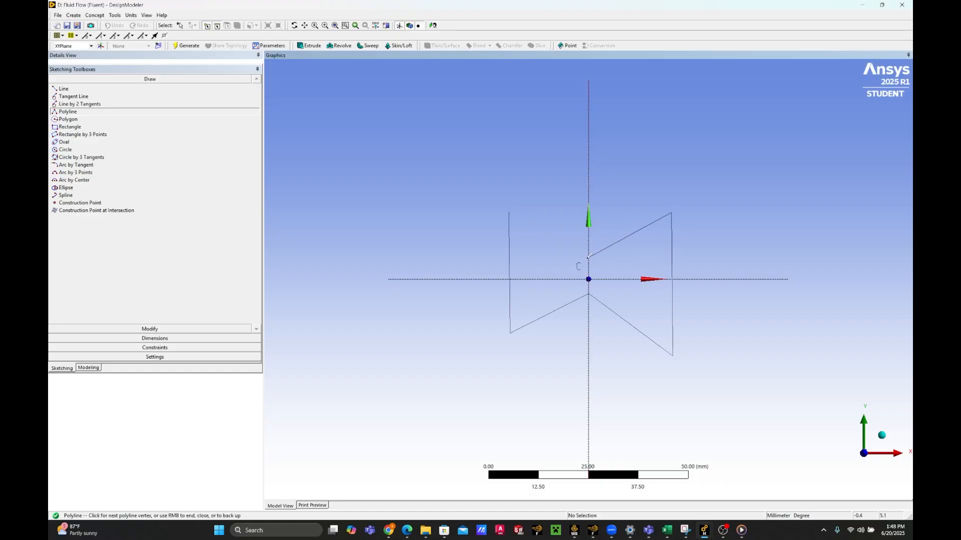
pyautogui.click(589, 258)
pyautogui.click(510, 211)
pyautogui.rightClick(510, 212)
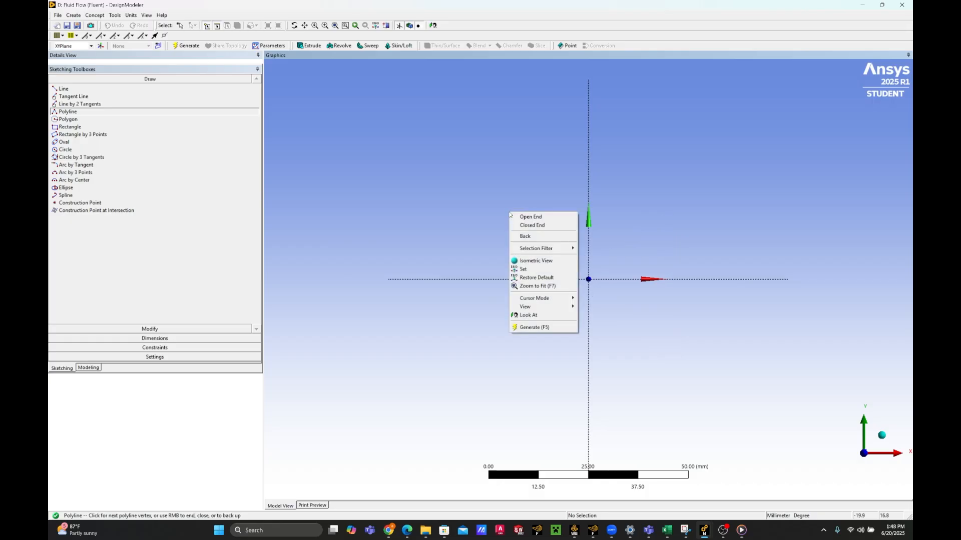
pyautogui.click(535, 226)
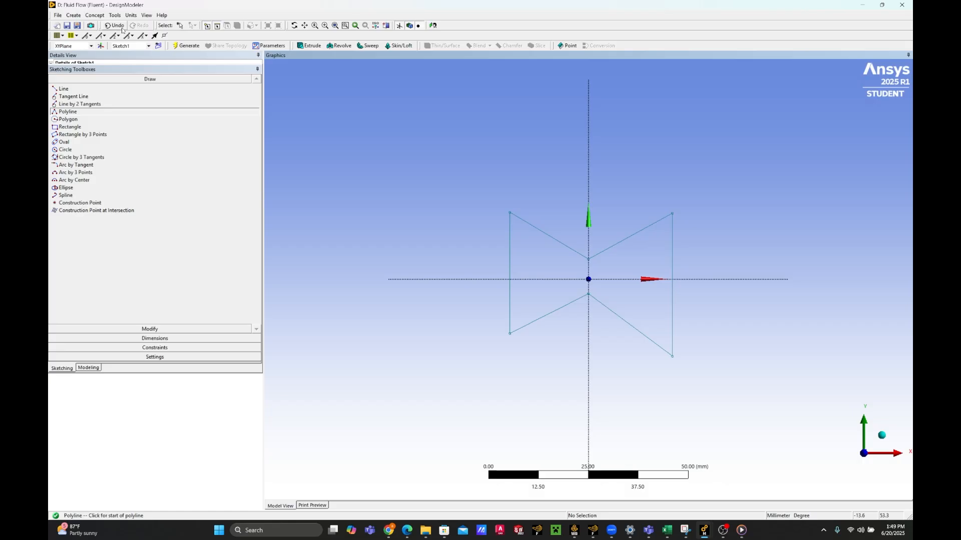
# Add a length dimension between the two corners of the left vertical inlet edge
pyautogui.click(160, 338)
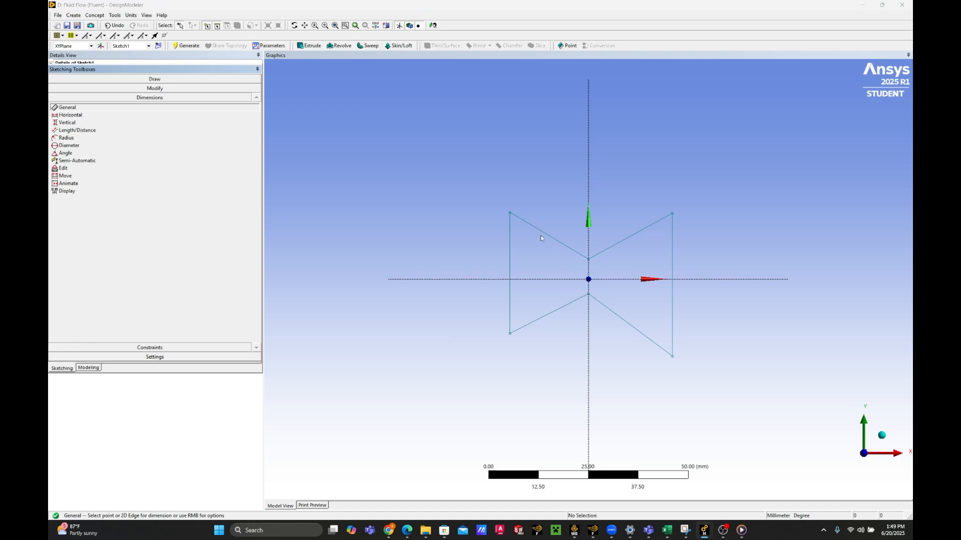
pyautogui.click(111, 132)
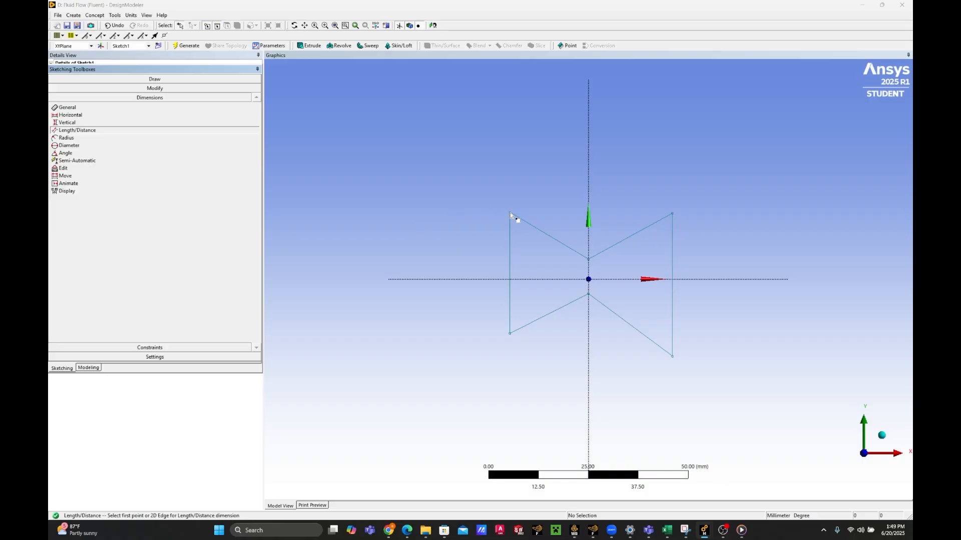
pyautogui.click(510, 334)
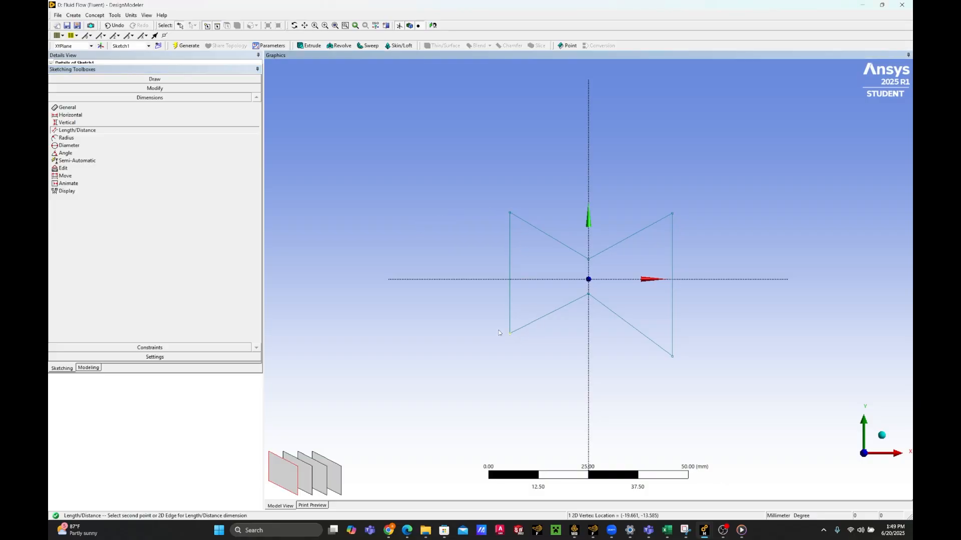
pyautogui.click(509, 212)
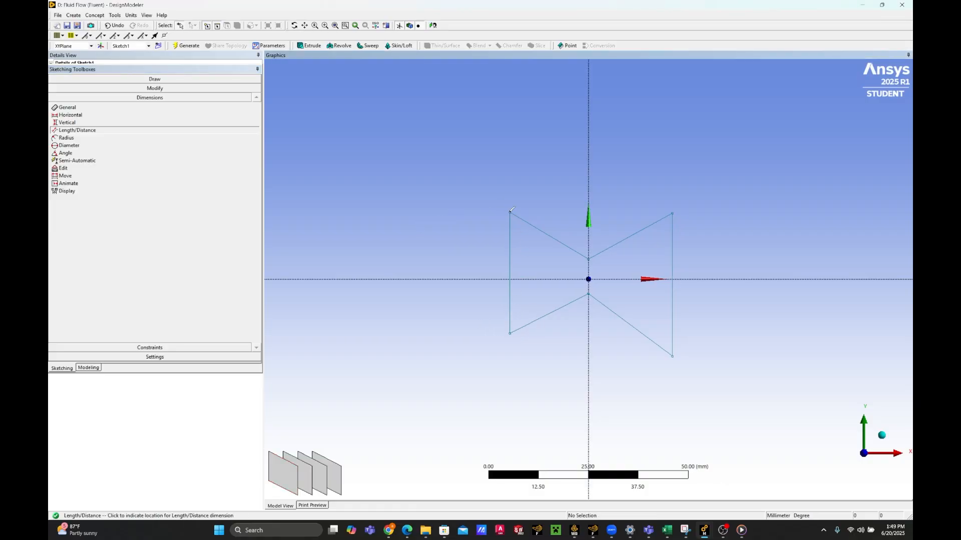
pyautogui.click(490, 221)
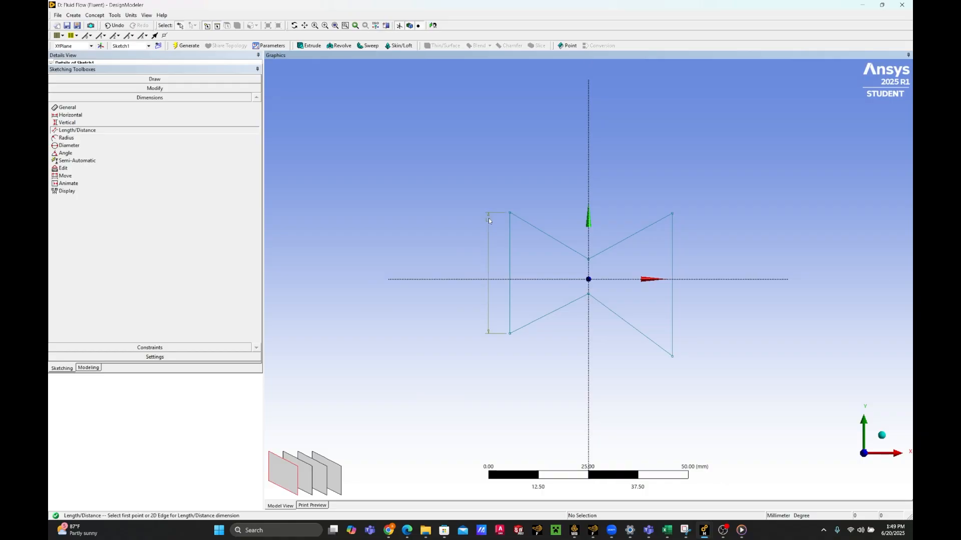
# Add length dimensions across the throat between its two vertices and along the right vertical outlet edge
pyautogui.click(589, 260)
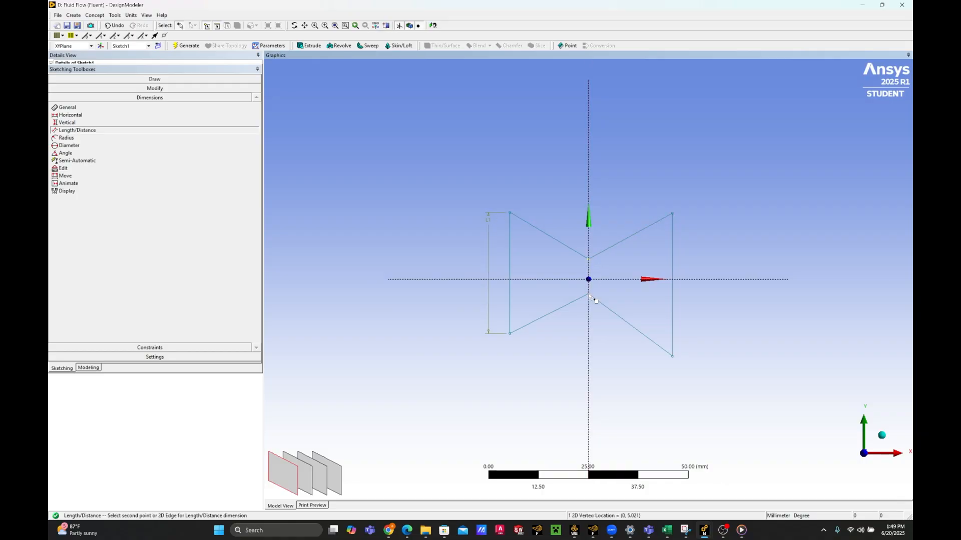
pyautogui.click(589, 294)
pyautogui.click(574, 300)
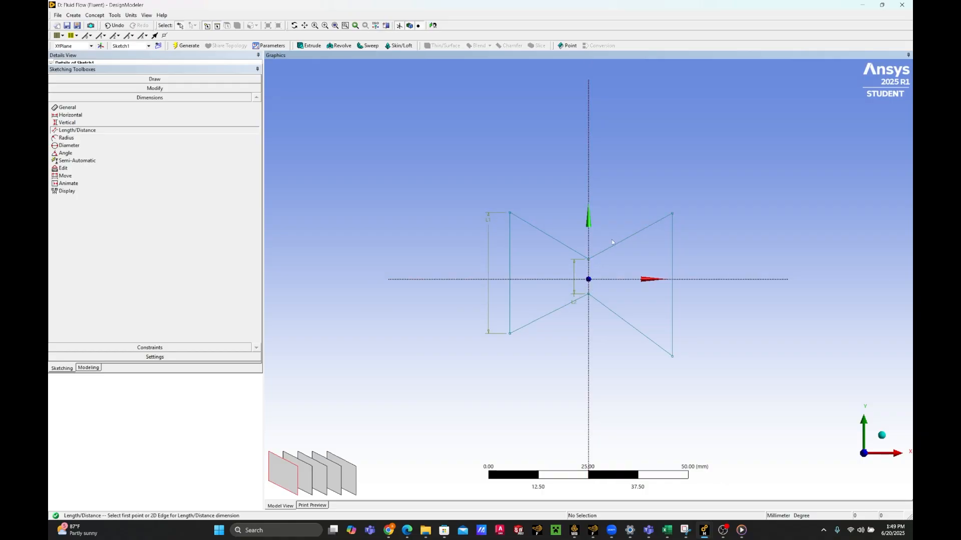
pyautogui.click(673, 214)
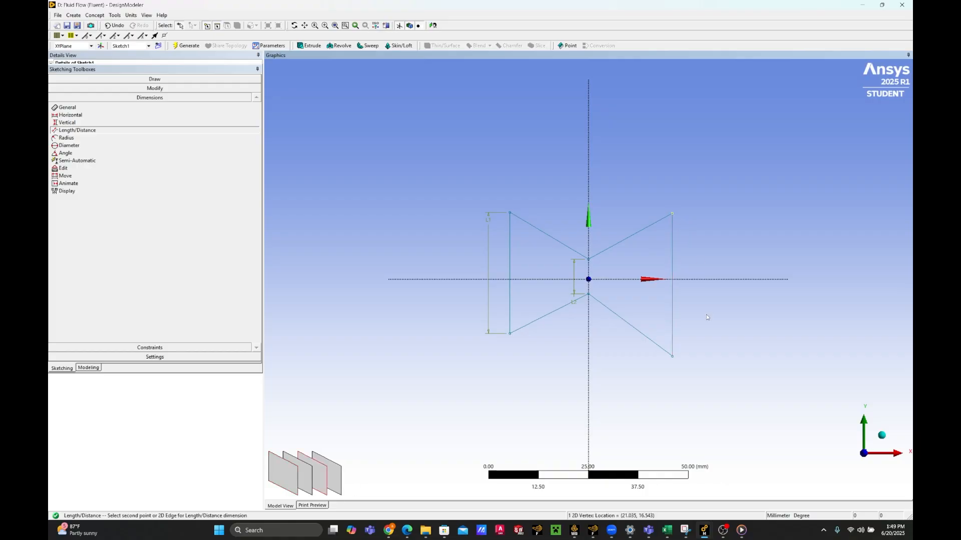
pyautogui.click(672, 356)
pyautogui.click(701, 346)
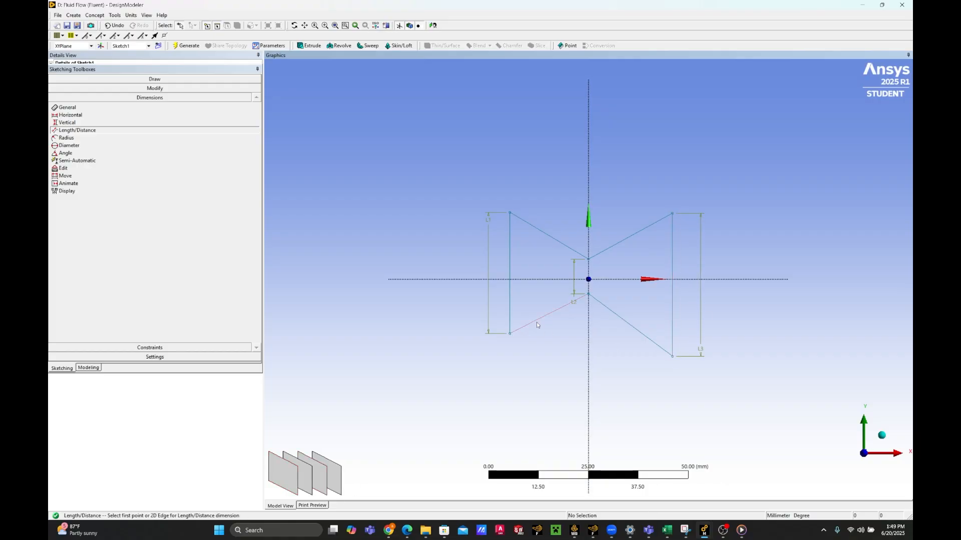
# Dimension the distance between the two vertical end edges and the length of the upper slanted line from throat to outlet
pyautogui.click(510, 314)
pyautogui.click(672, 318)
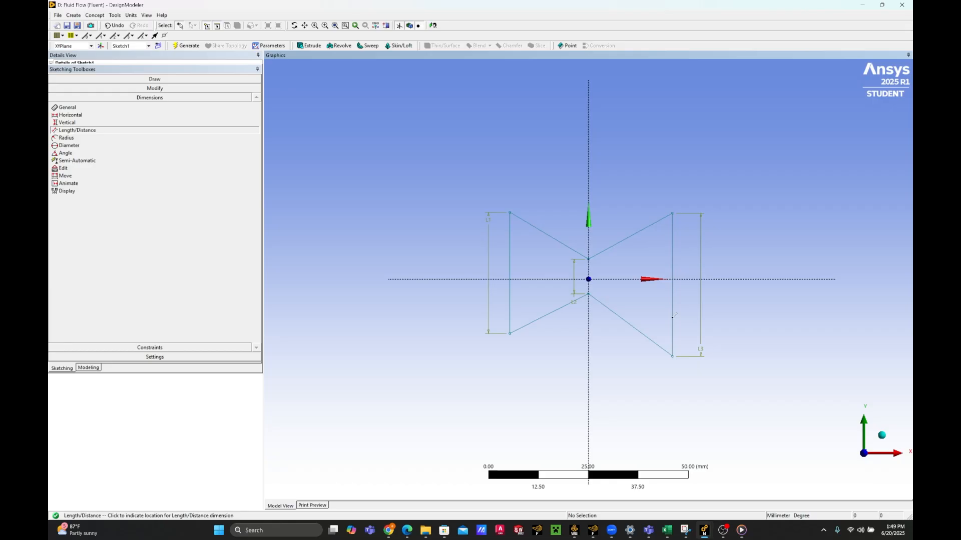
pyautogui.click(665, 379)
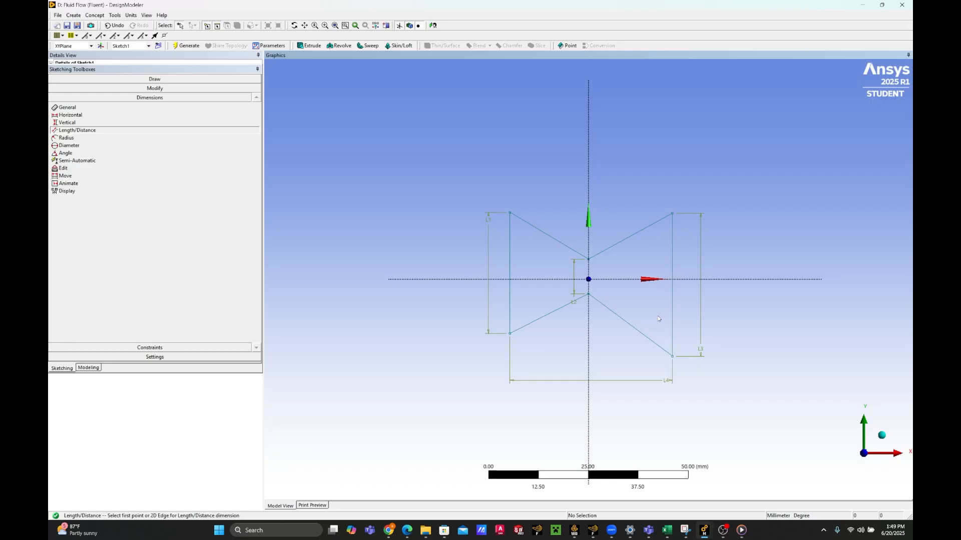
pyautogui.click(589, 260)
pyautogui.click(673, 215)
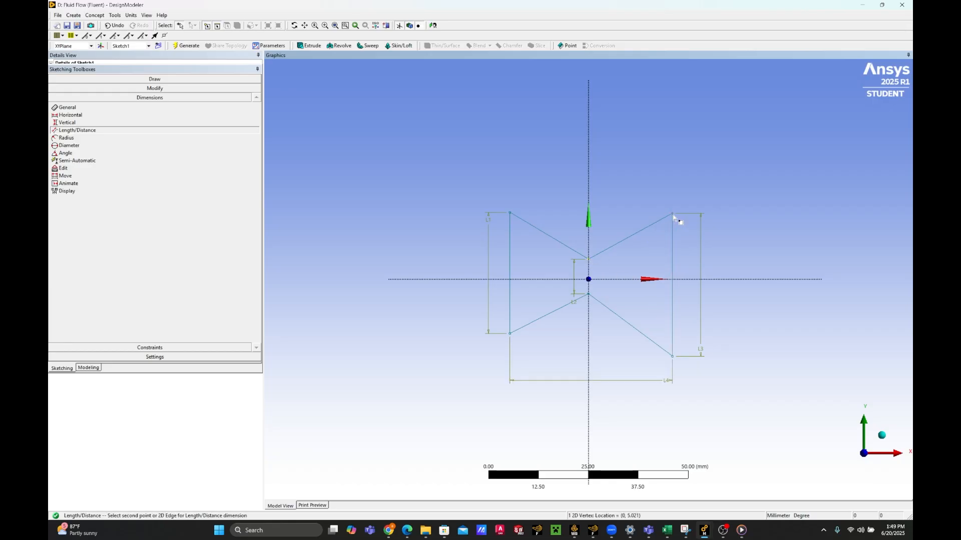
pyautogui.click(661, 219)
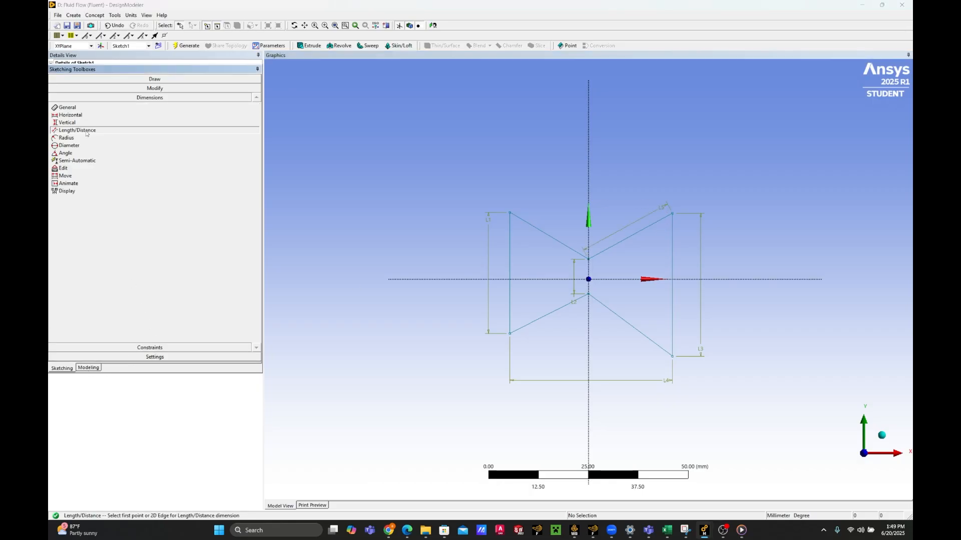
pyautogui.click(312, 505)
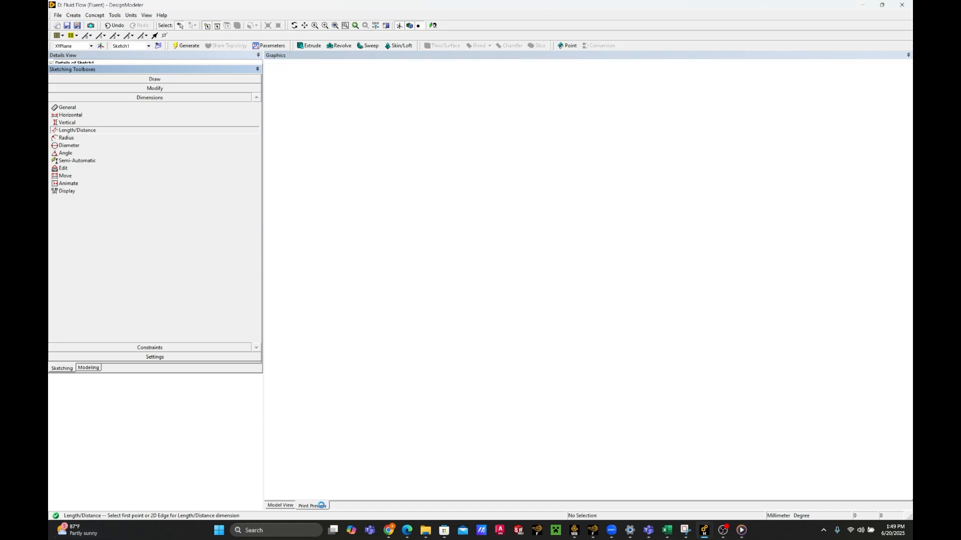
pyautogui.click(280, 506)
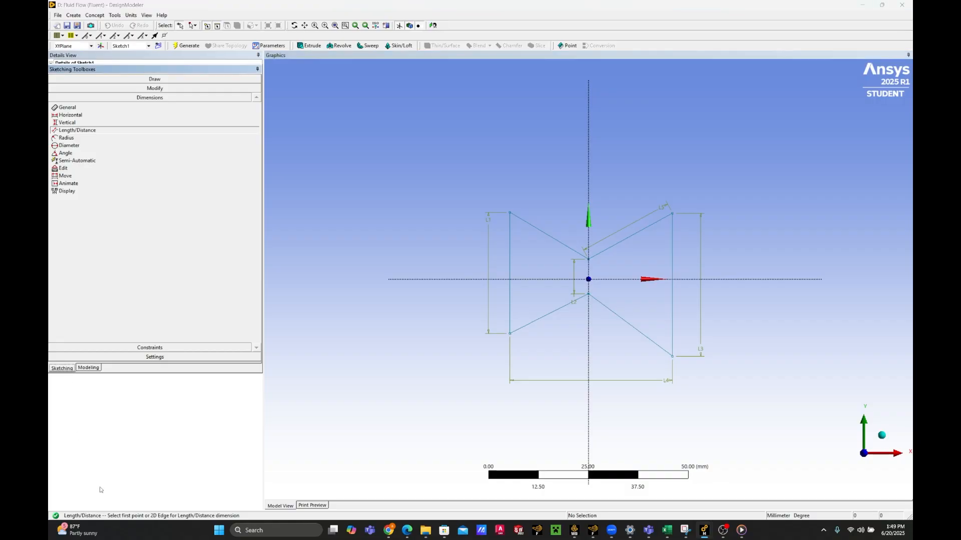
pyautogui.click(153, 356)
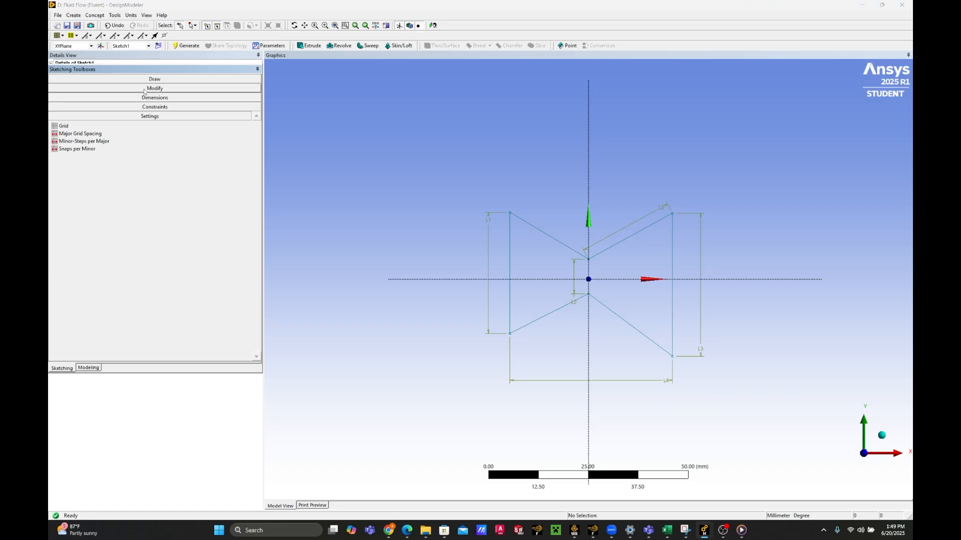
pyautogui.click(146, 107)
pyautogui.click(141, 89)
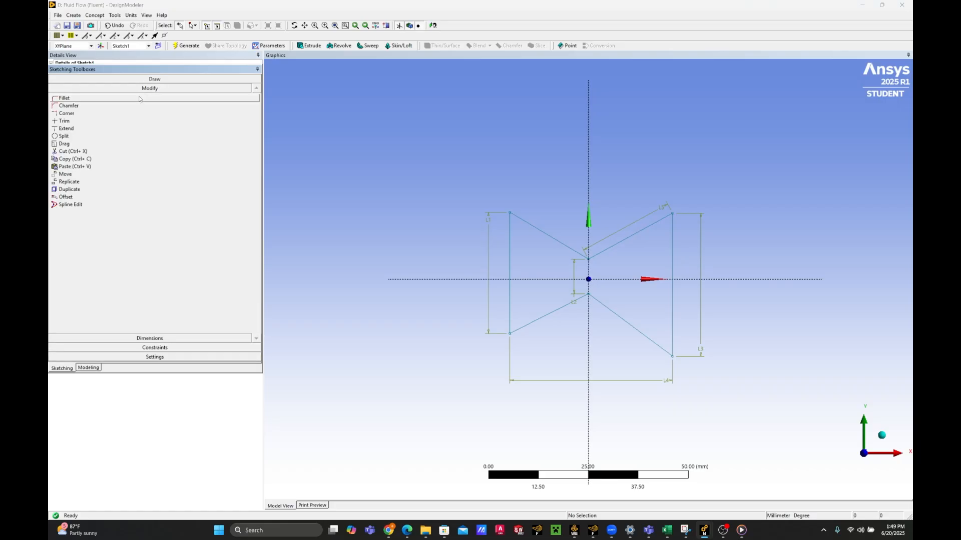
pyautogui.click(150, 339)
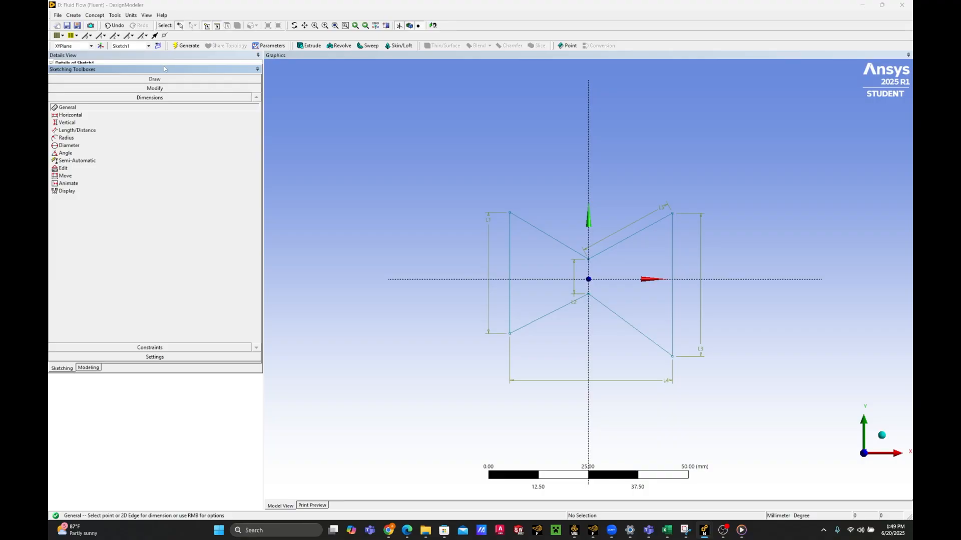
# Reveal the sketch's dimension list in the details and set inlet height L1 to 25 mm and throat height L2 to 10 mm
pyautogui.moveTo(164, 67)
pyautogui.mouseDown()
pyautogui.moveTo(169, 95)
pyautogui.moveTo(268, 148)
pyautogui.moveTo(312, 135)
pyautogui.moveTo(154, 279)
pyautogui.moveTo(156, 191)
pyautogui.mouseUp()
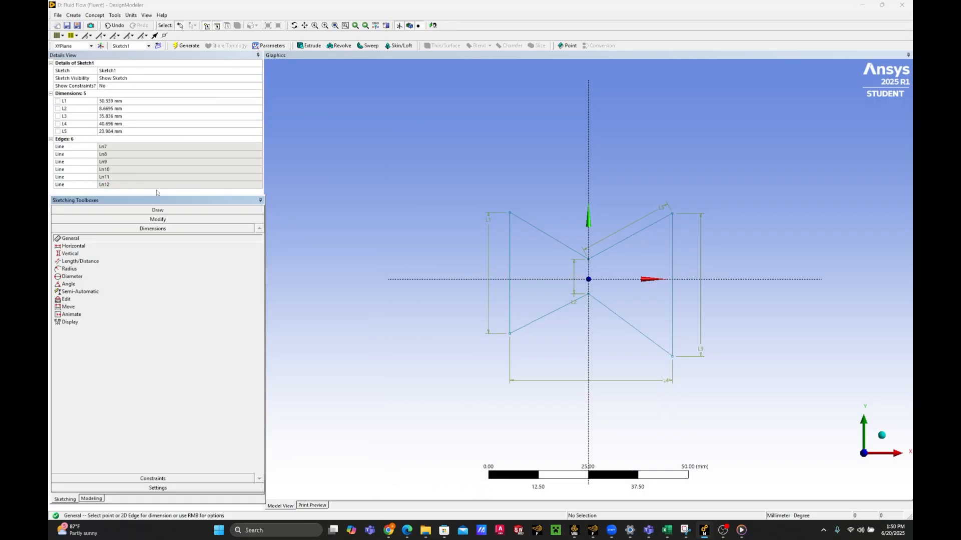
pyautogui.click(106, 100)
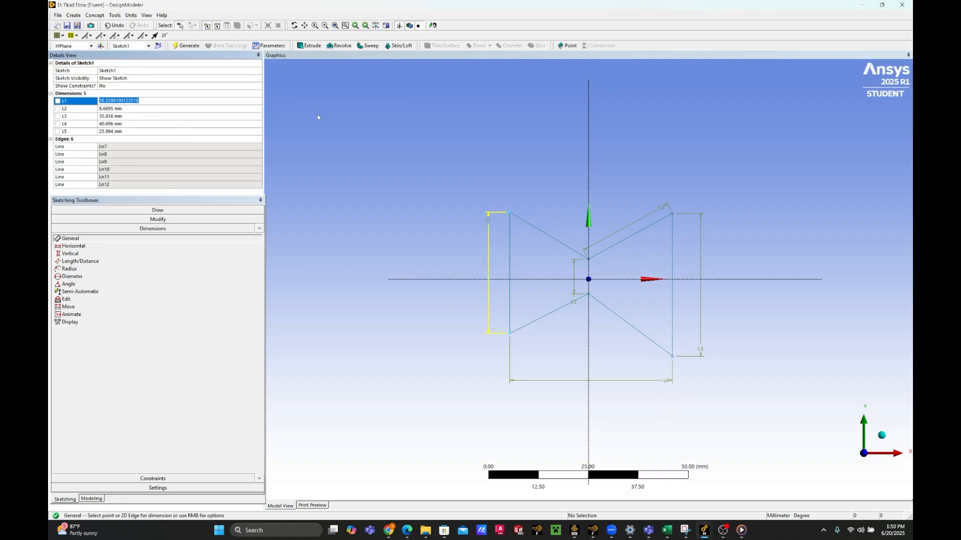
pyautogui.write('25')
pyautogui.click(152, 109)
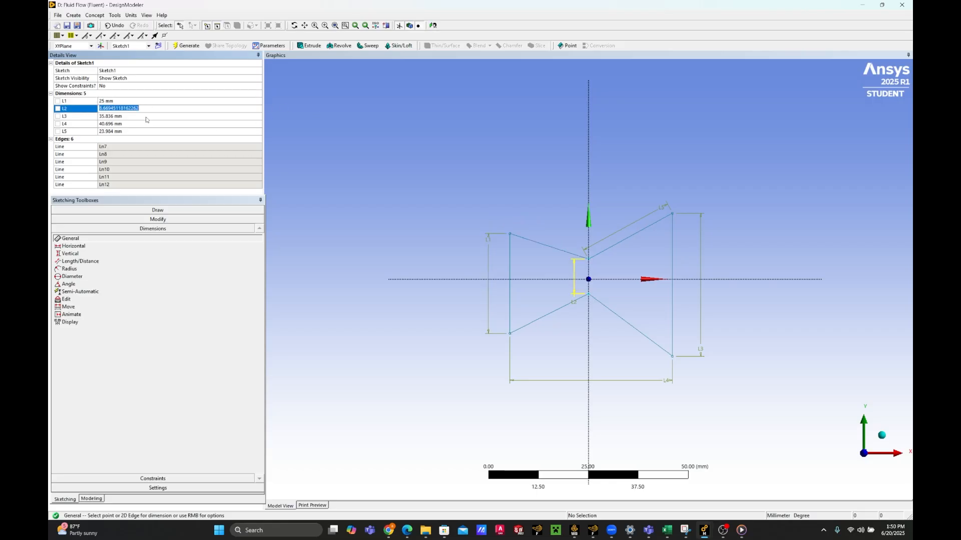
pyautogui.write('10')
# Set outlet height L3 to 35 mm, overall length L4 to 75 mm and upper diverging line length L5 to 50 mm
pyautogui.click(117, 117)
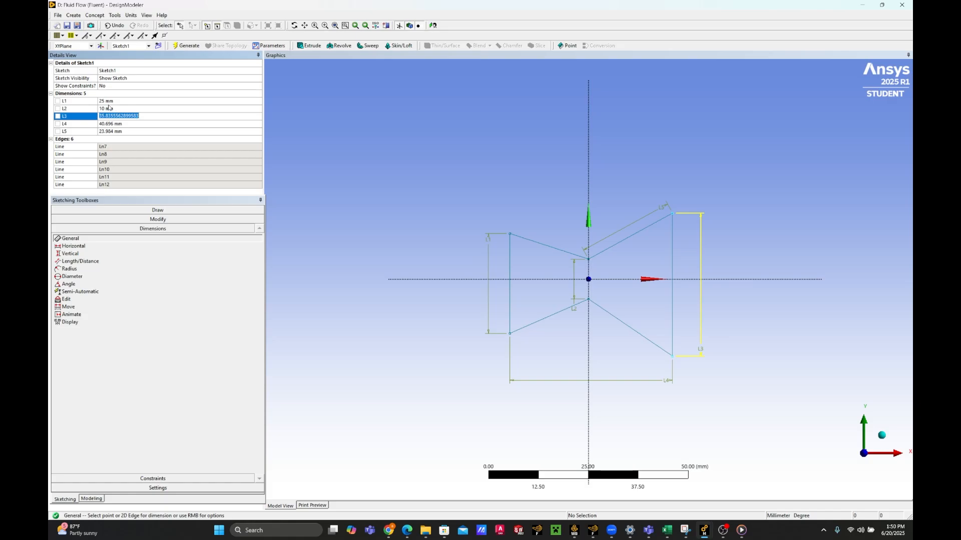
pyautogui.write('35')
pyautogui.click(124, 124)
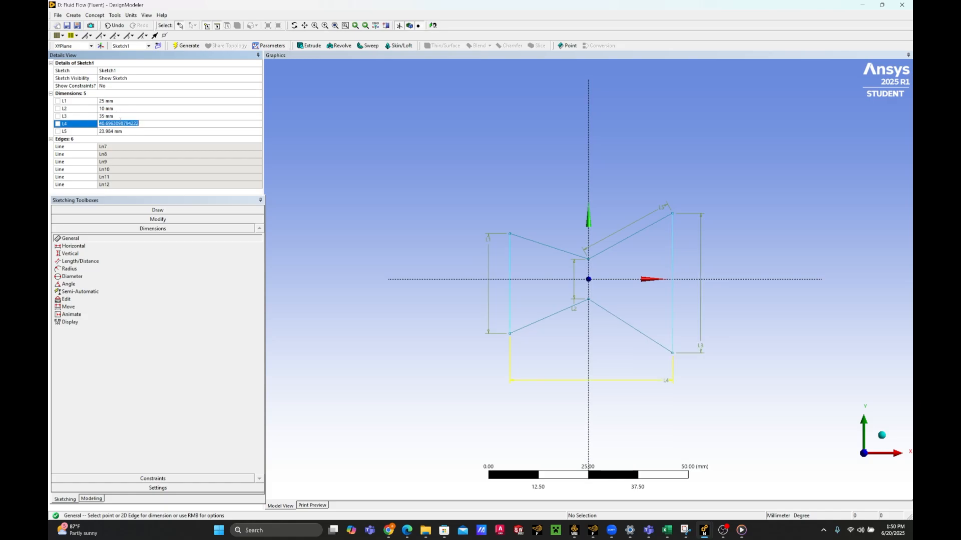
pyautogui.write('75')
pyautogui.click(126, 132)
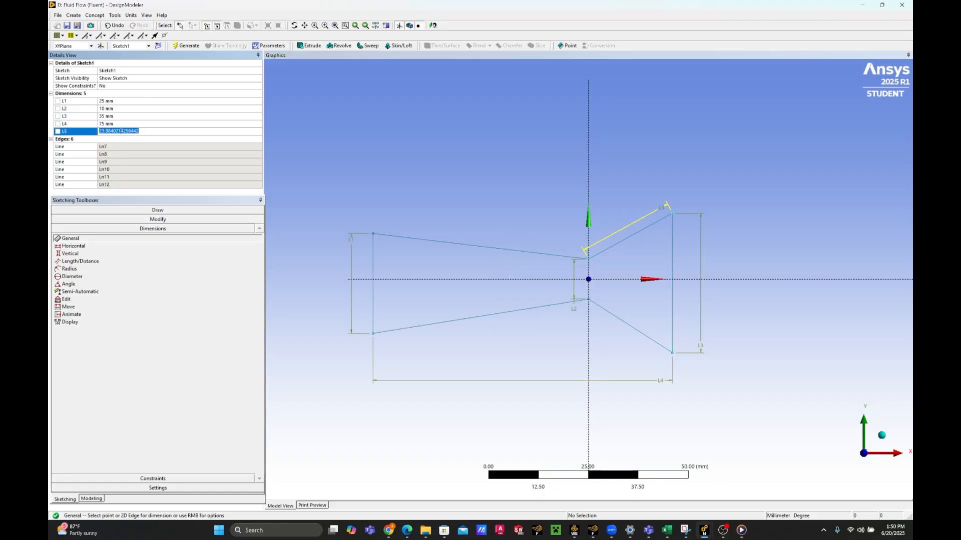
pyautogui.write('50')
pyautogui.press('Return')
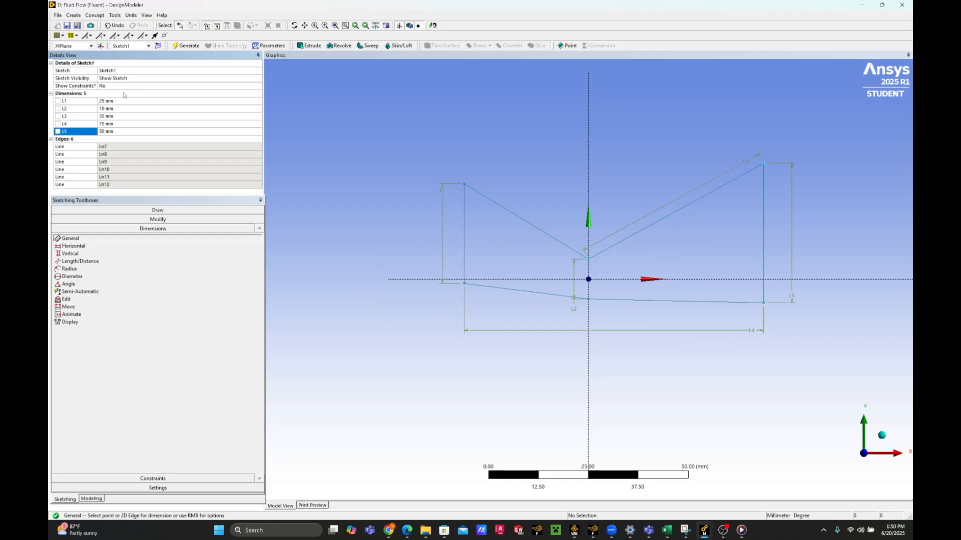
# Try to apply a Symmetry constraint about the horizontal axis at the nozzle throat
pyautogui.click(152, 479)
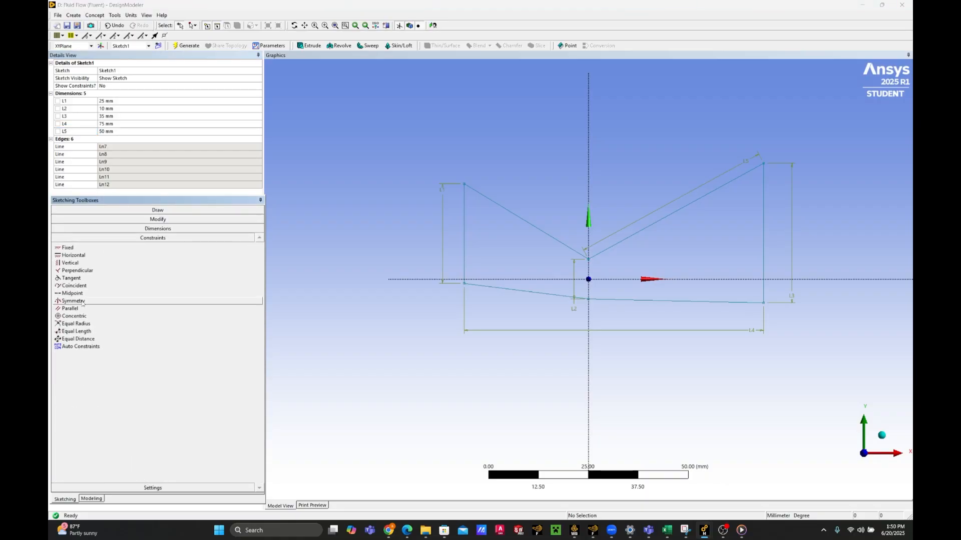
pyautogui.click(73, 302)
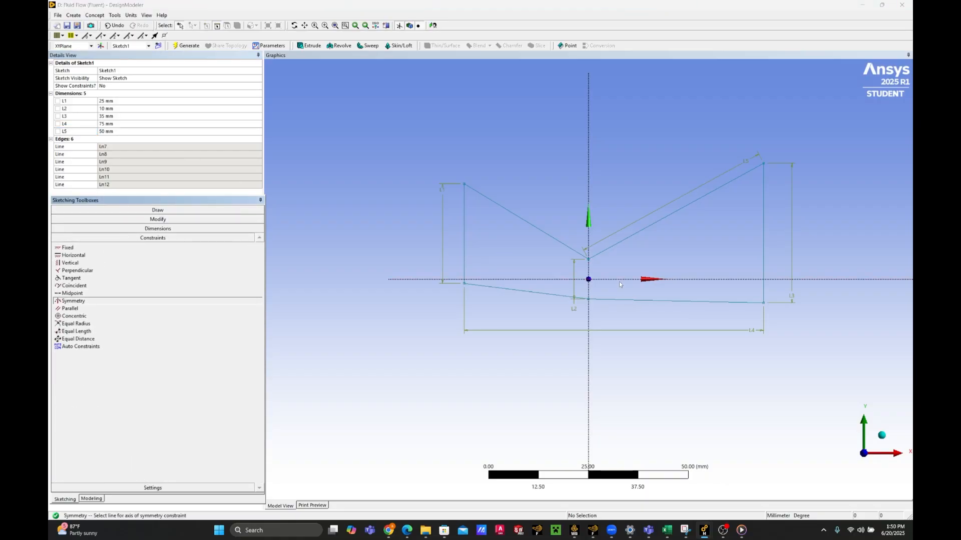
pyautogui.click(588, 263)
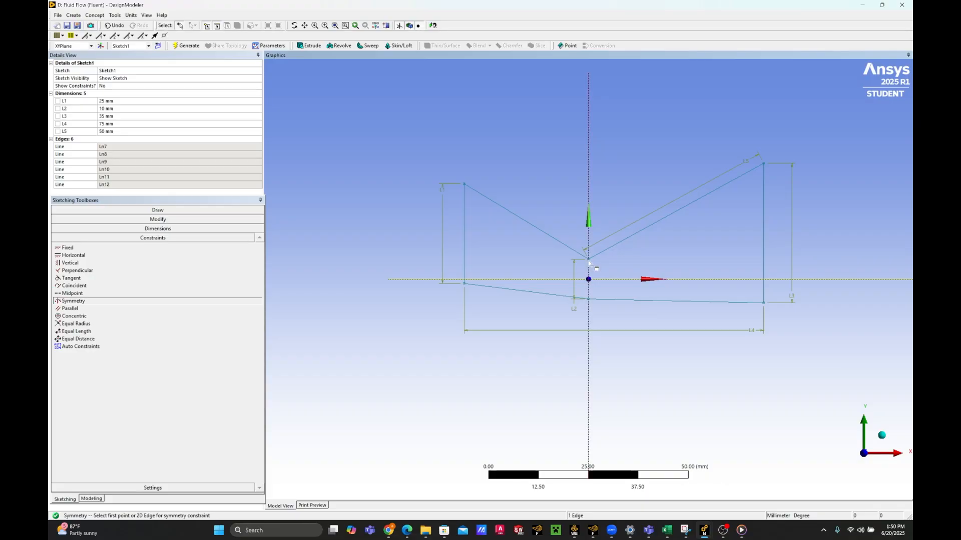
pyautogui.click(567, 295)
pyautogui.click(567, 292)
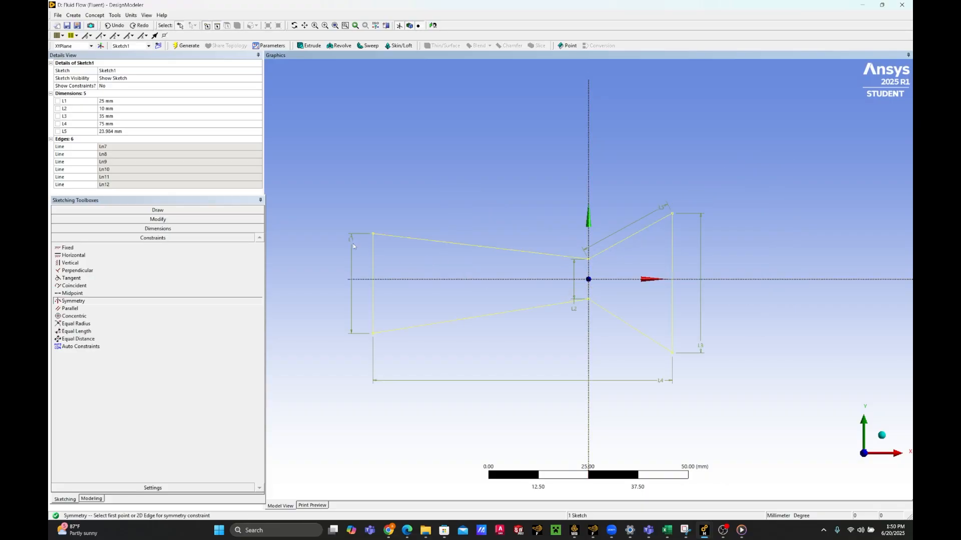
# Set the upper diverging line's length L5 to 50 mm
pyautogui.click(131, 131)
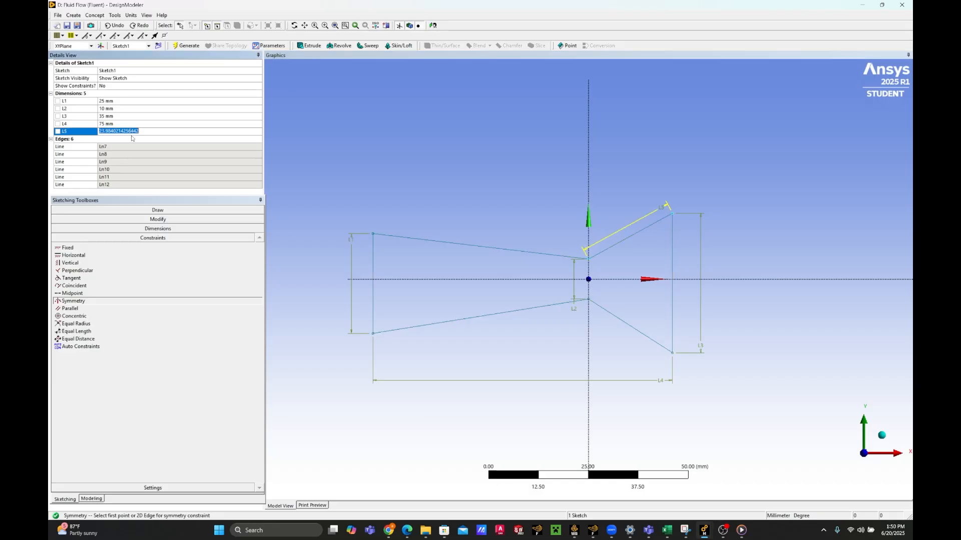
pyautogui.write('50')
pyautogui.press('Return')
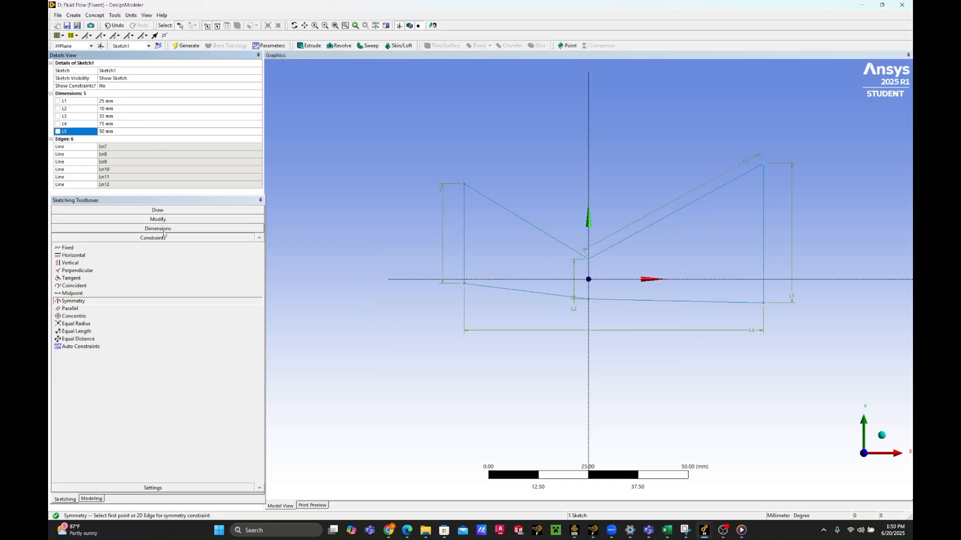
# Apply Symmetry constraints about the horizontal axis to the two inlet corners, the two throat vertices and the two outlet corners
pyautogui.click(542, 276)
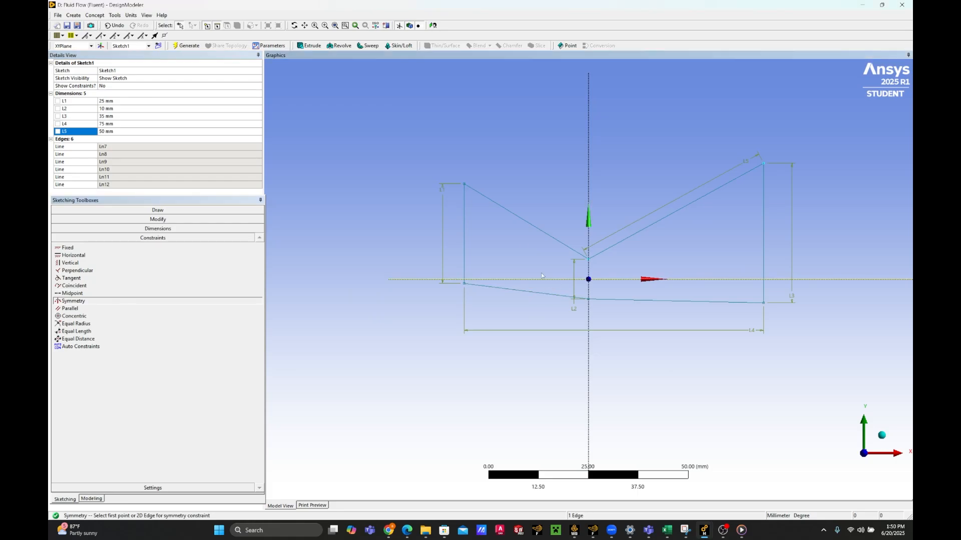
pyautogui.click(464, 186)
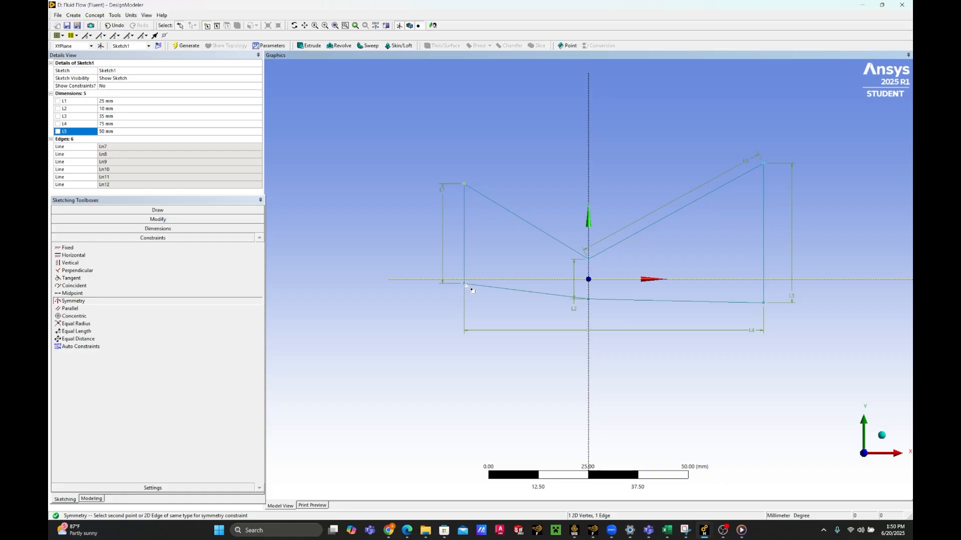
pyautogui.click(465, 283)
pyautogui.click(588, 260)
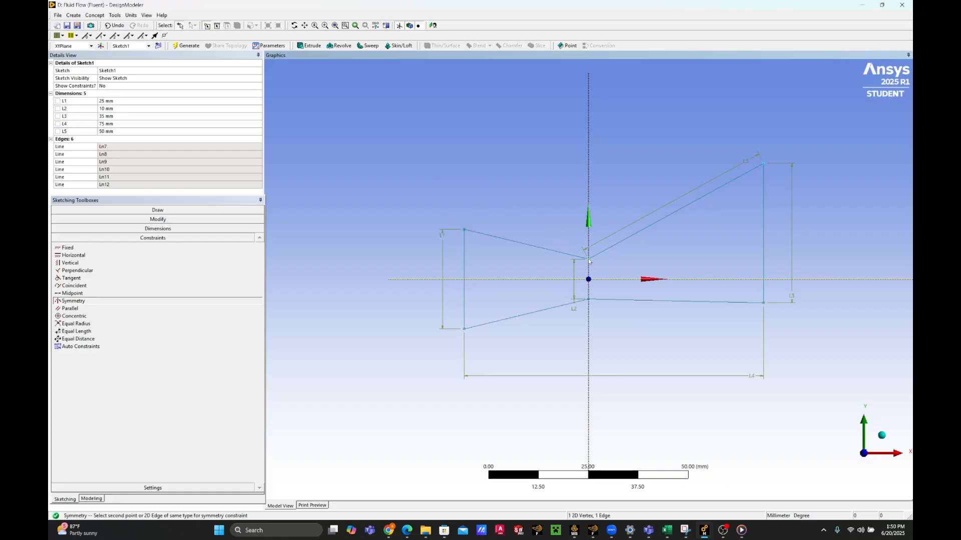
pyautogui.click(588, 301)
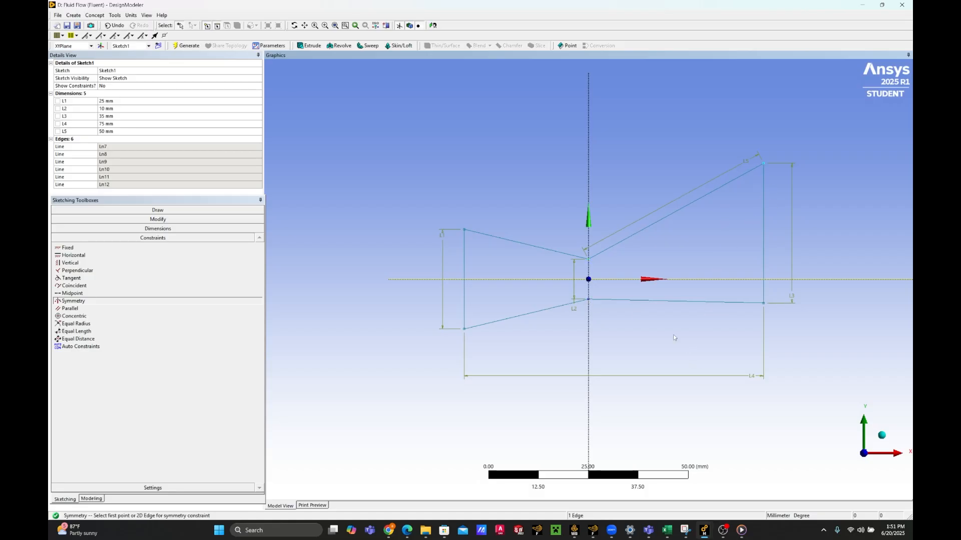
pyautogui.click(763, 164)
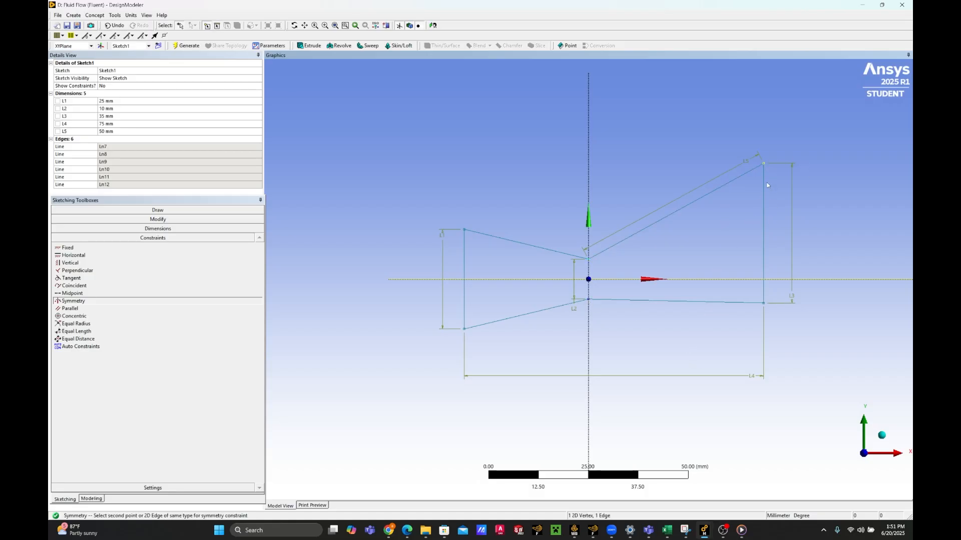
pyautogui.click(763, 303)
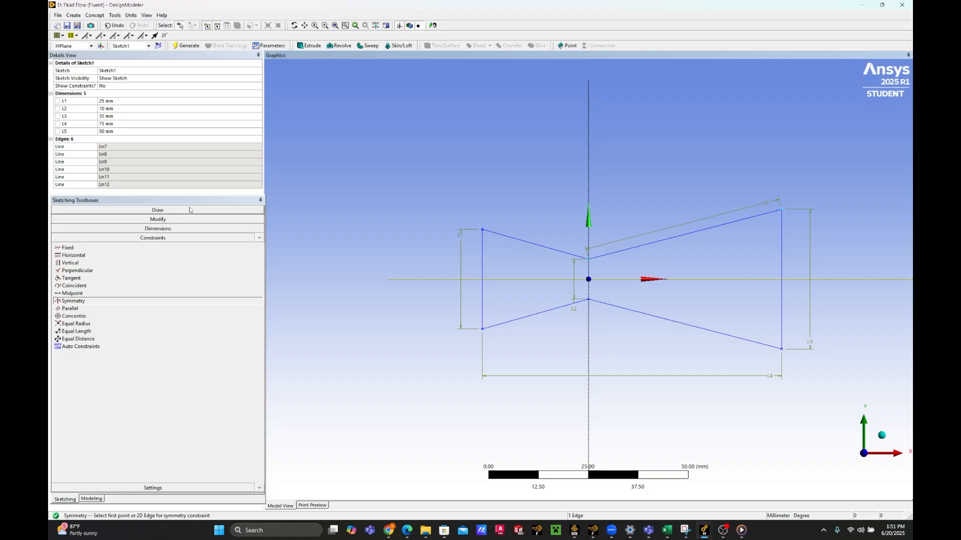
# Create a surface from Sketch1 with Surfaces From Sketches and generate it
pyautogui.click(94, 15)
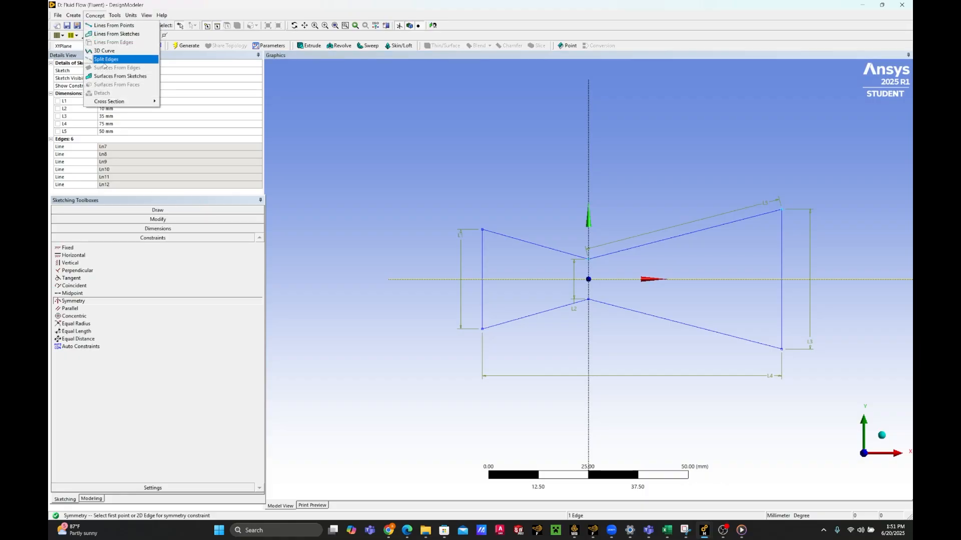
pyautogui.click(116, 76)
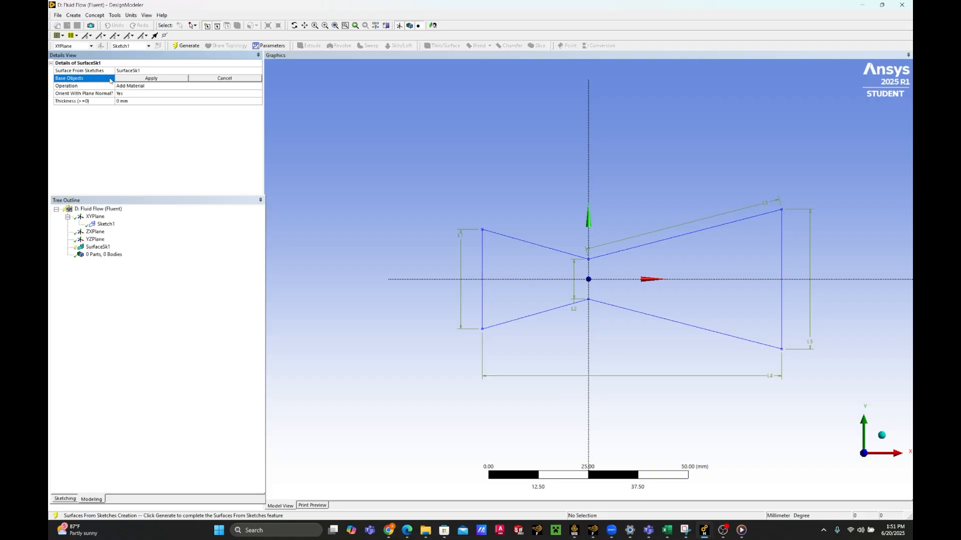
pyautogui.click(105, 224)
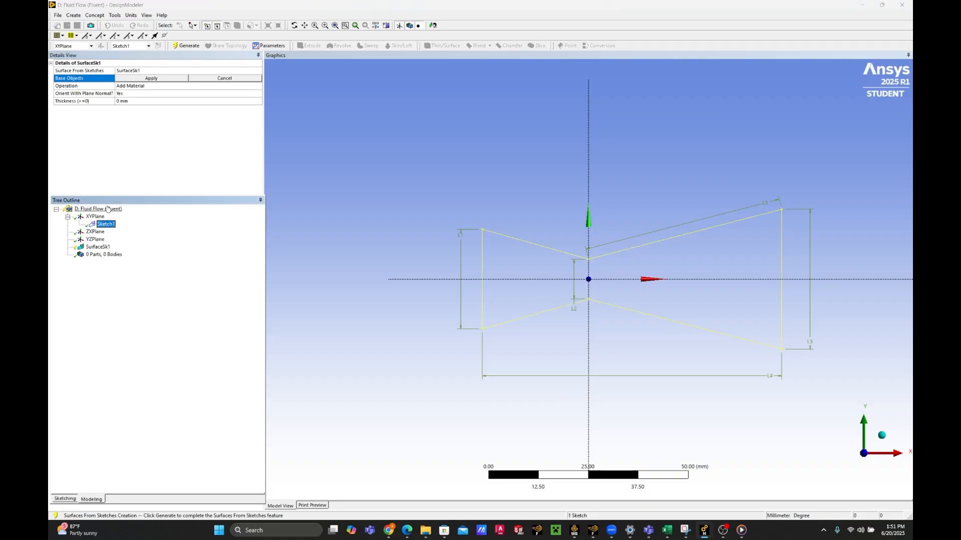
pyautogui.click(158, 79)
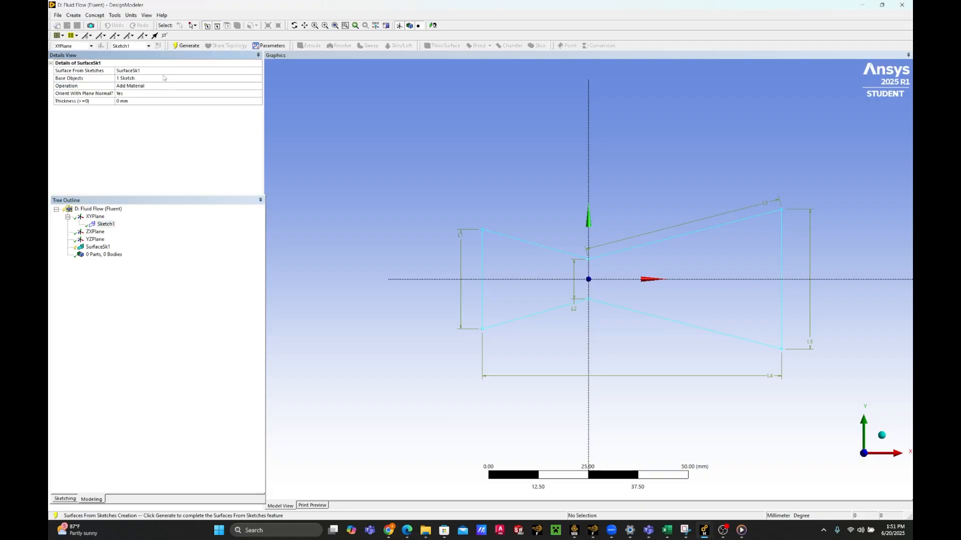
pyautogui.click(183, 48)
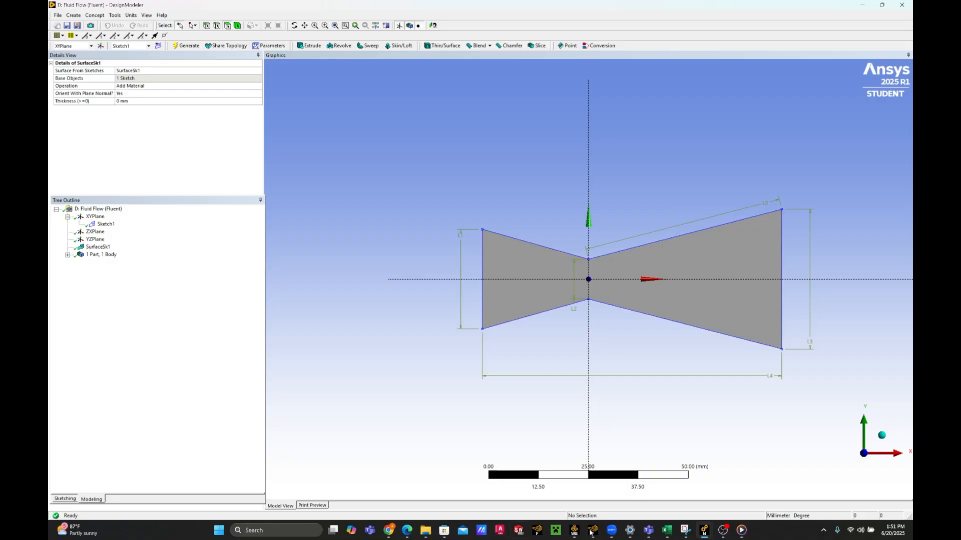
# Select the nozzle surface's face and enlarge it head-on to fill the graphics view
pyautogui.rightClick(503, 255)
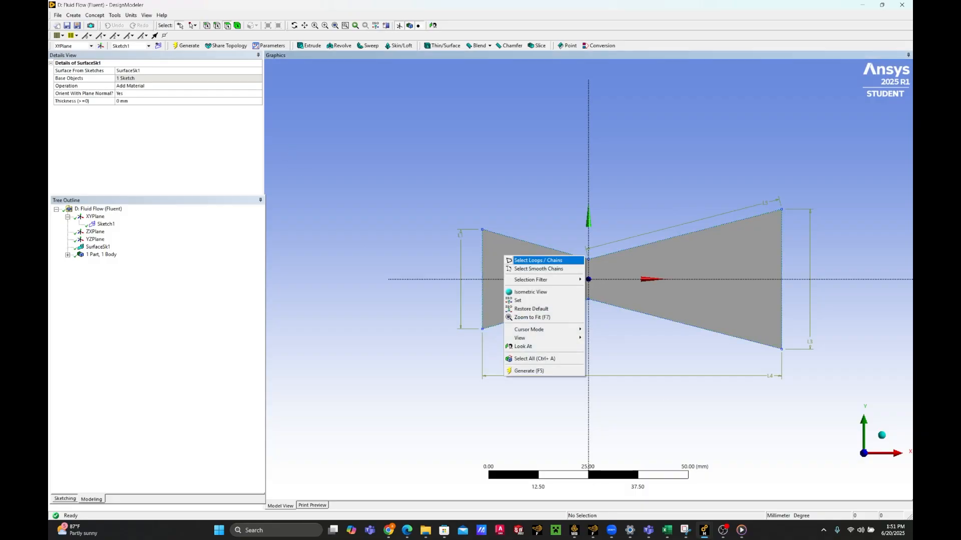
pyautogui.click(546, 347)
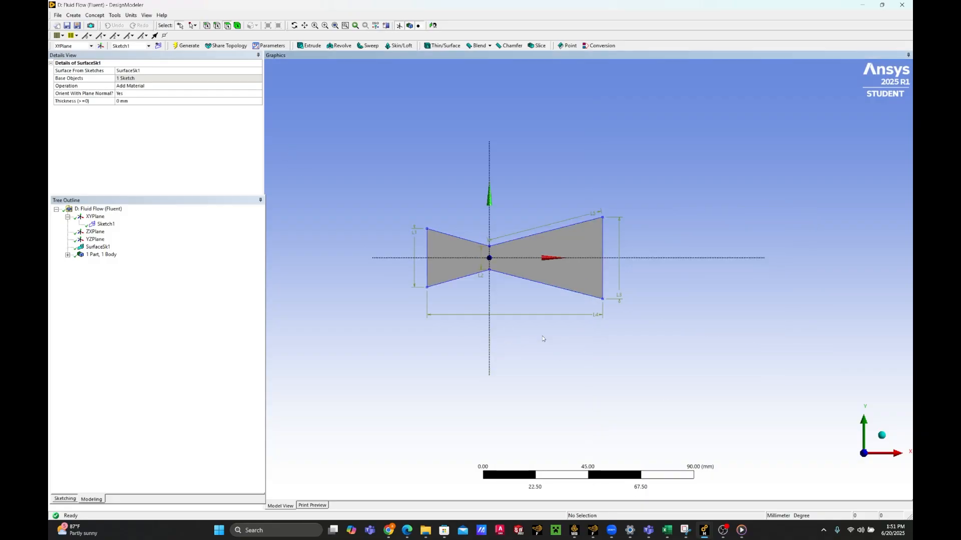
pyautogui.rightClick(516, 256)
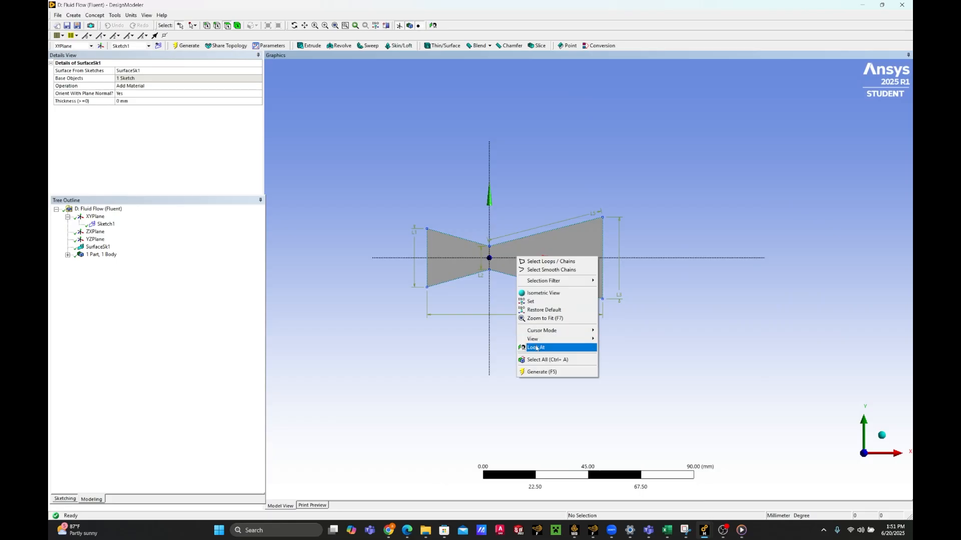
pyautogui.click(518, 274)
pyautogui.click(514, 250)
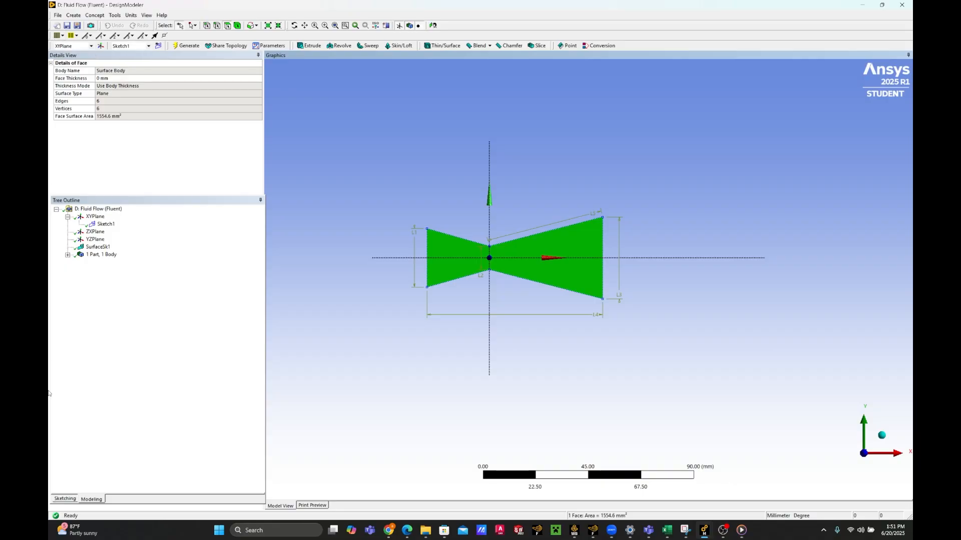
pyautogui.scroll(2, 479, 171)
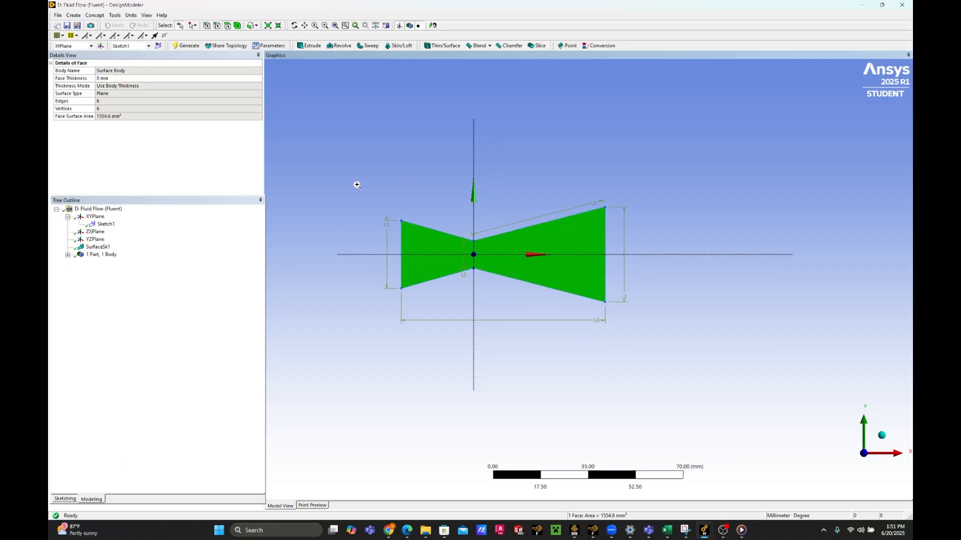
pyautogui.moveTo(356, 185); pyautogui.dragTo(716, 351, button='right')
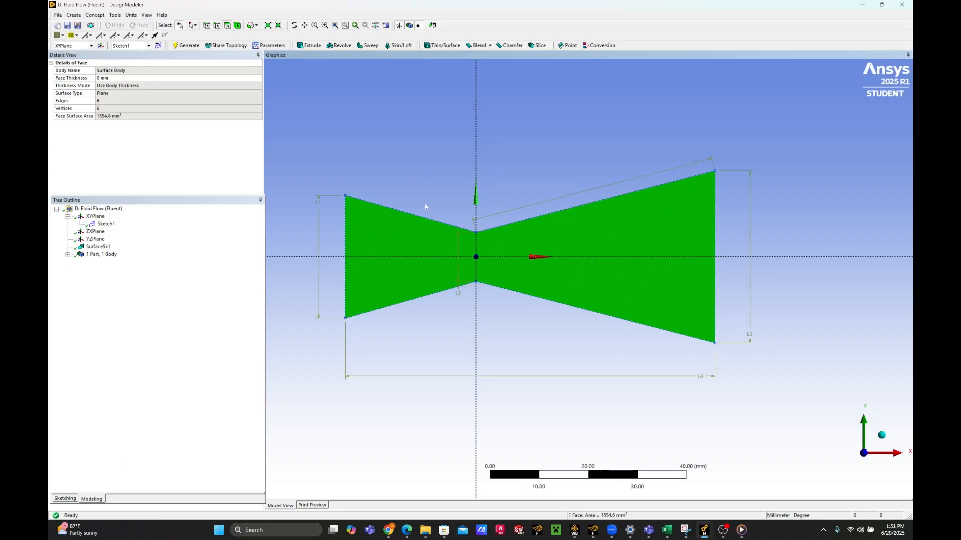
pyautogui.rightClick(388, 223)
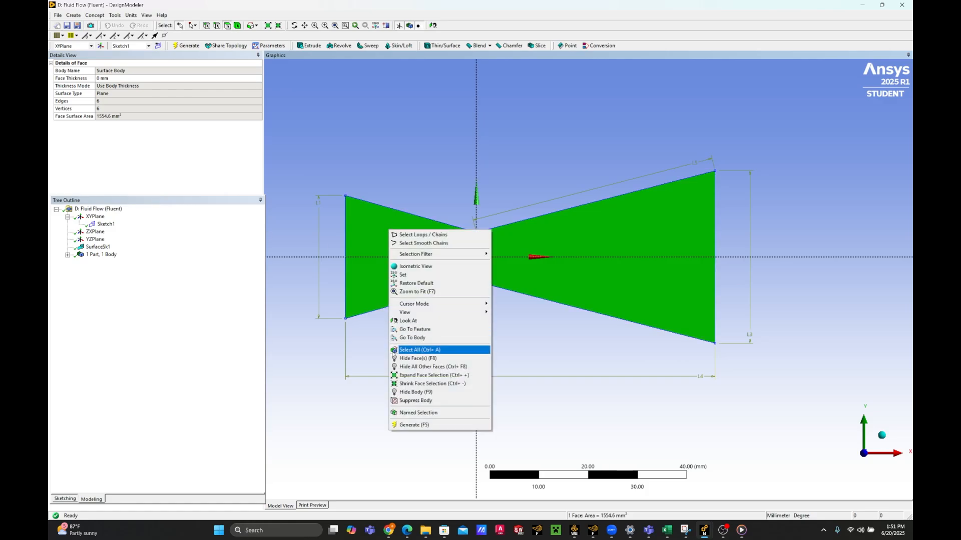
pyautogui.click(408, 322)
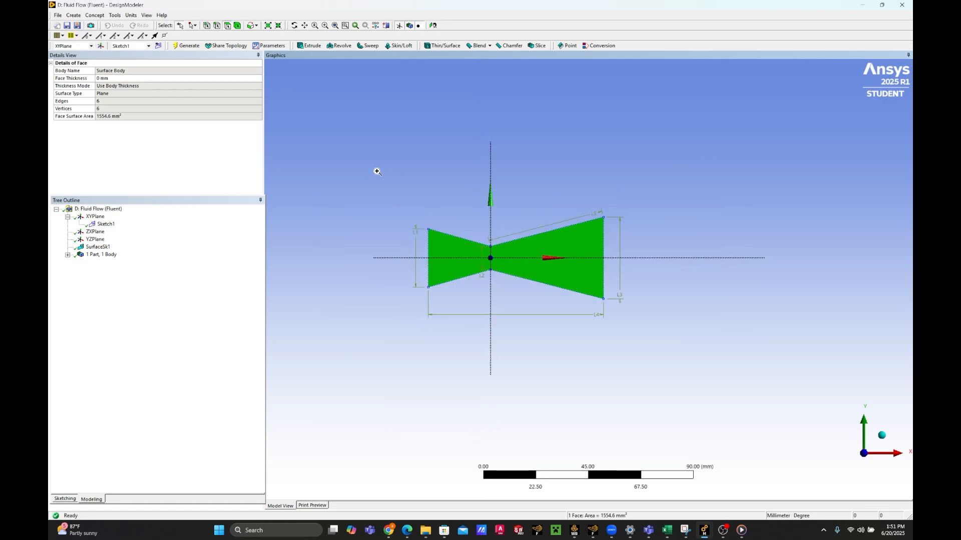
pyautogui.moveTo(375, 170); pyautogui.dragTo(627, 330, button='right')
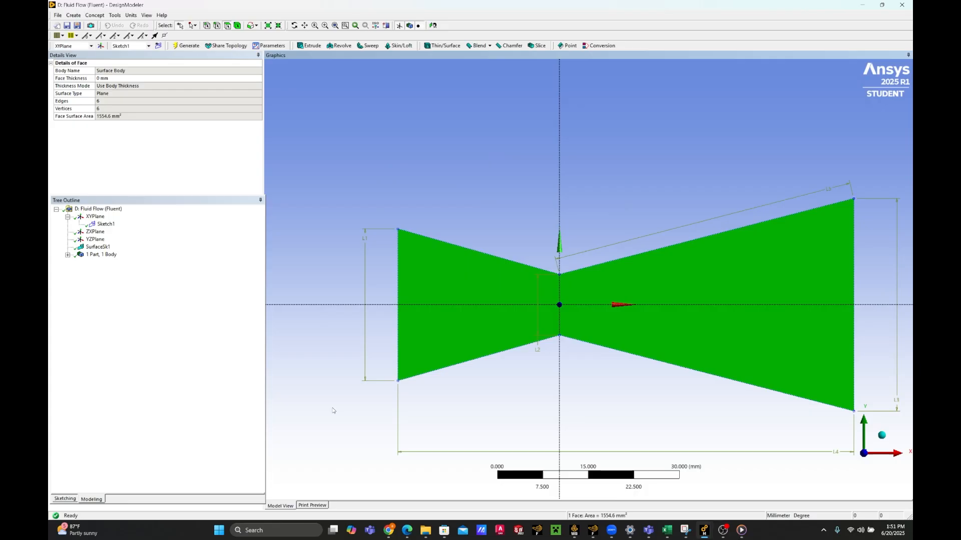
# Start a sketch on the selected nozzle face, draw a vertical line joining the upper and lower throat vertices, and return to modeling
pyautogui.click(65, 498)
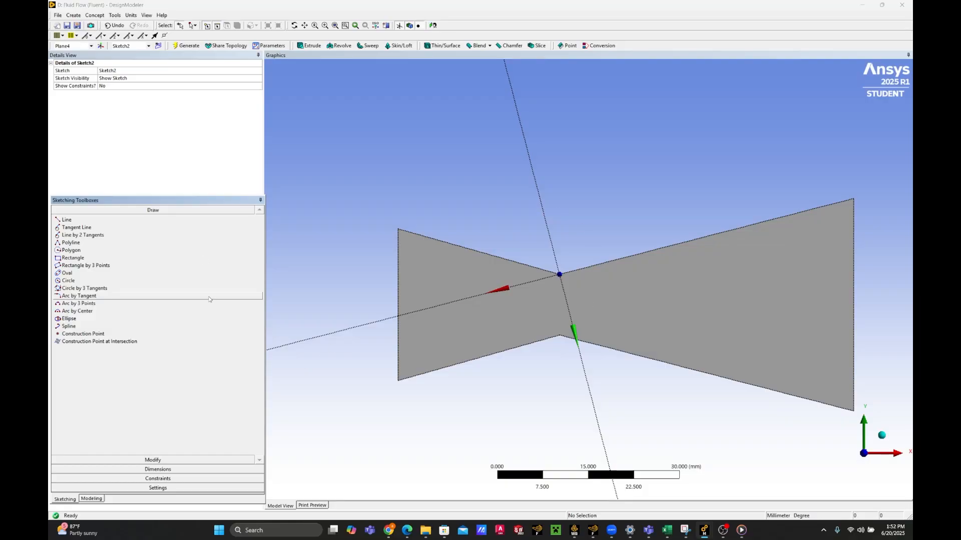
pyautogui.click(95, 220)
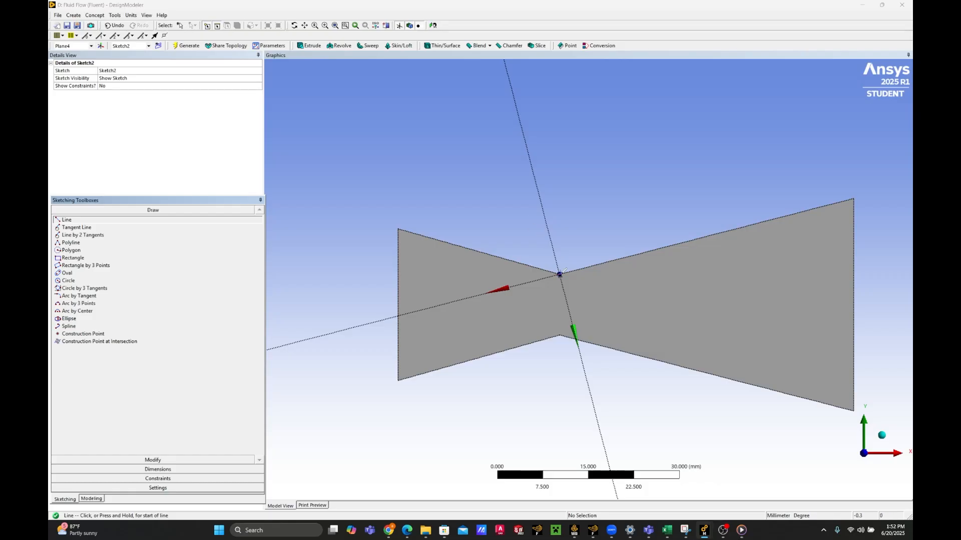
pyautogui.click(559, 276)
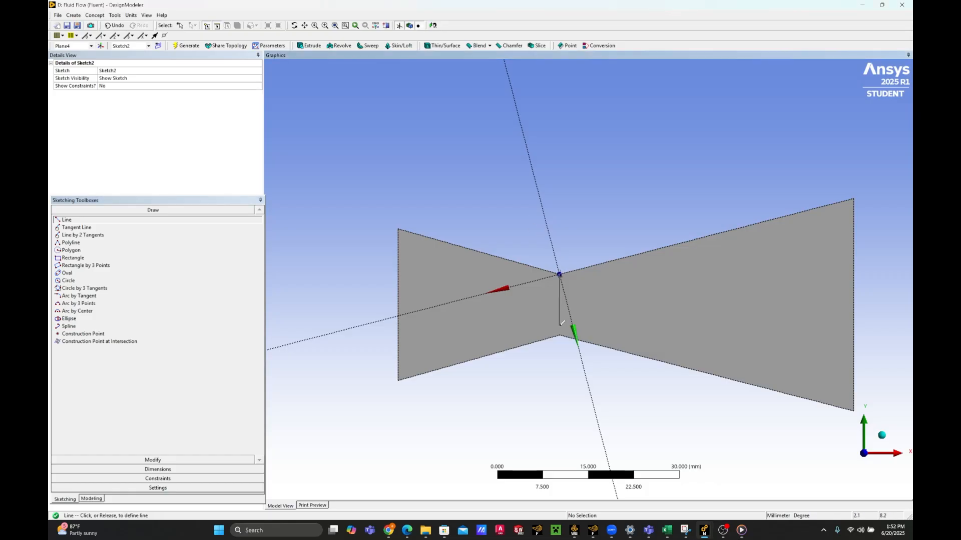
pyautogui.click(561, 334)
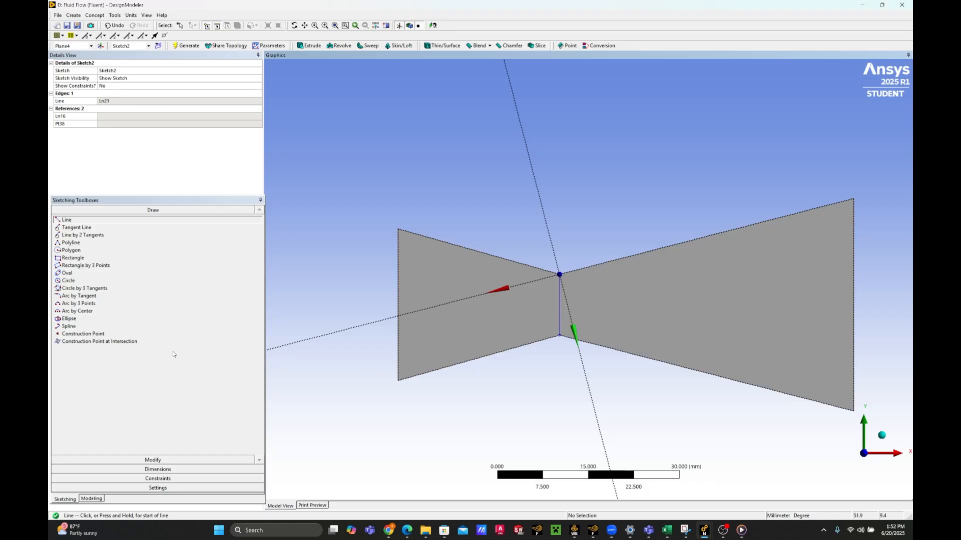
pyautogui.click(91, 499)
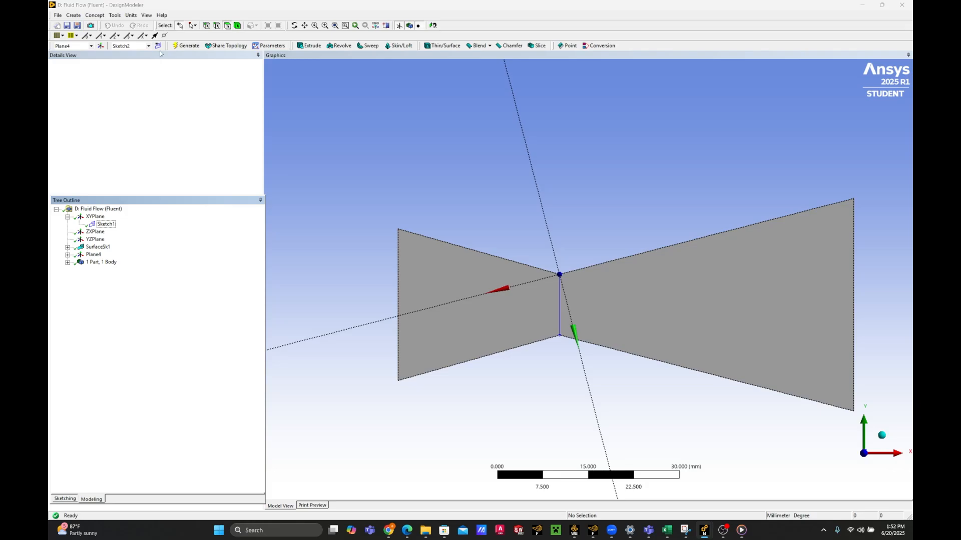
# Split the nozzle face with Face Split, using the upper and lower throat points as tool geometry, and generate it
pyautogui.click(115, 16)
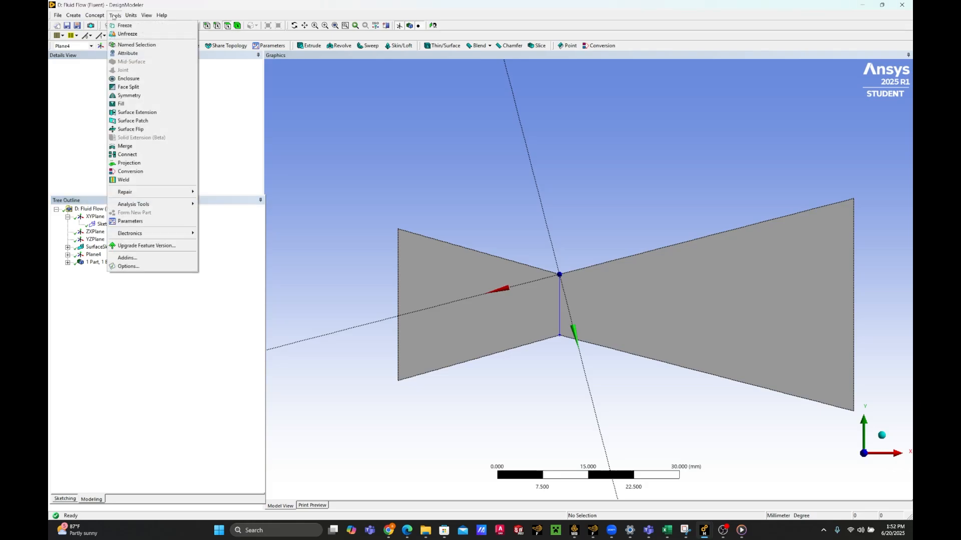
pyautogui.click(120, 88)
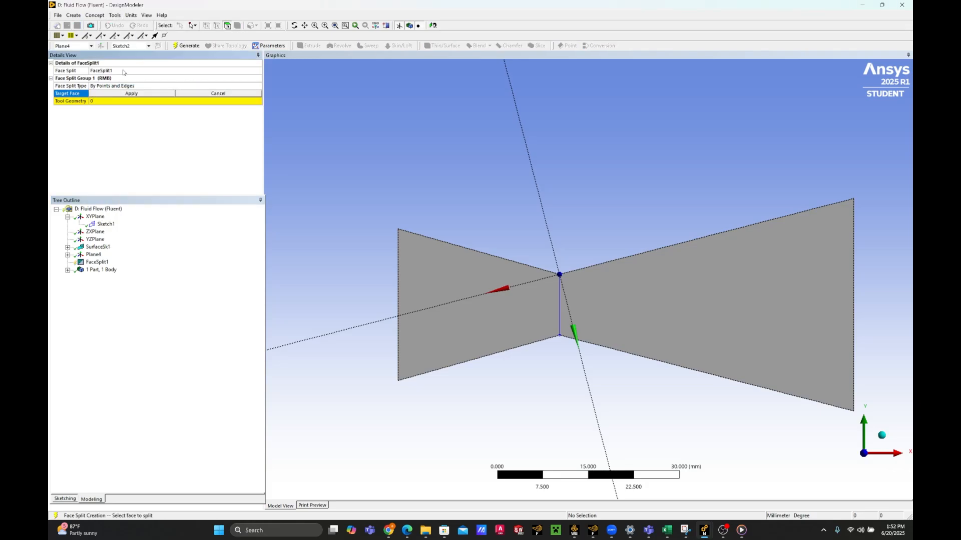
pyautogui.click(645, 310)
pyautogui.click(105, 94)
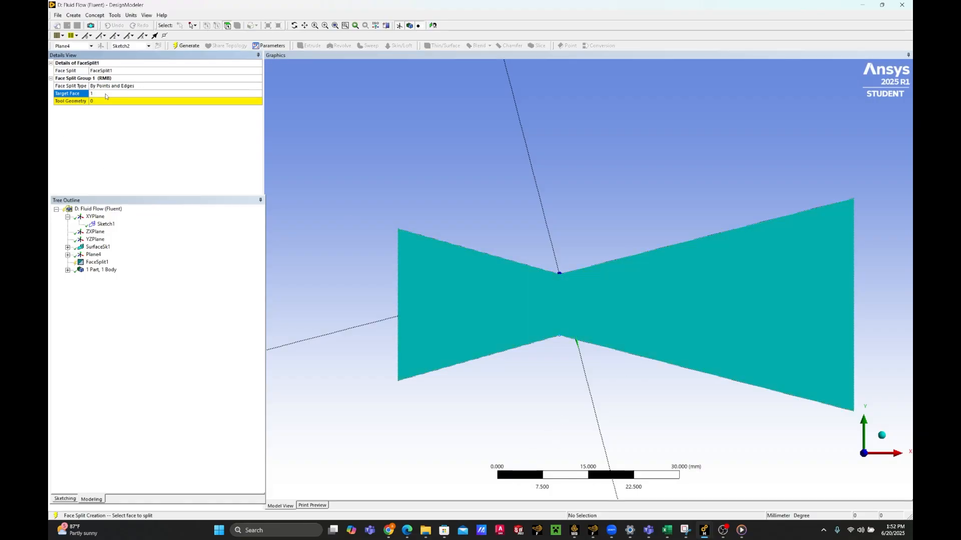
pyautogui.click(117, 102)
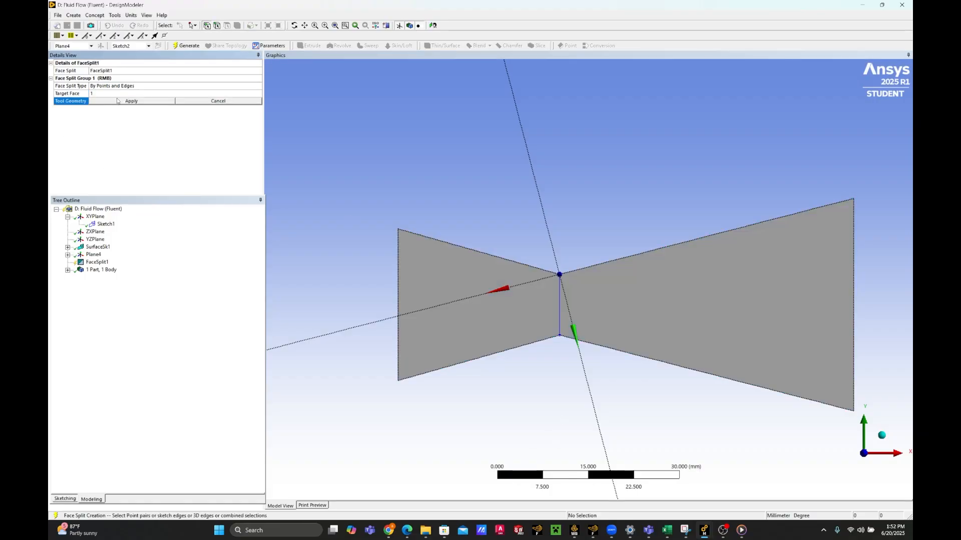
pyautogui.click(560, 275)
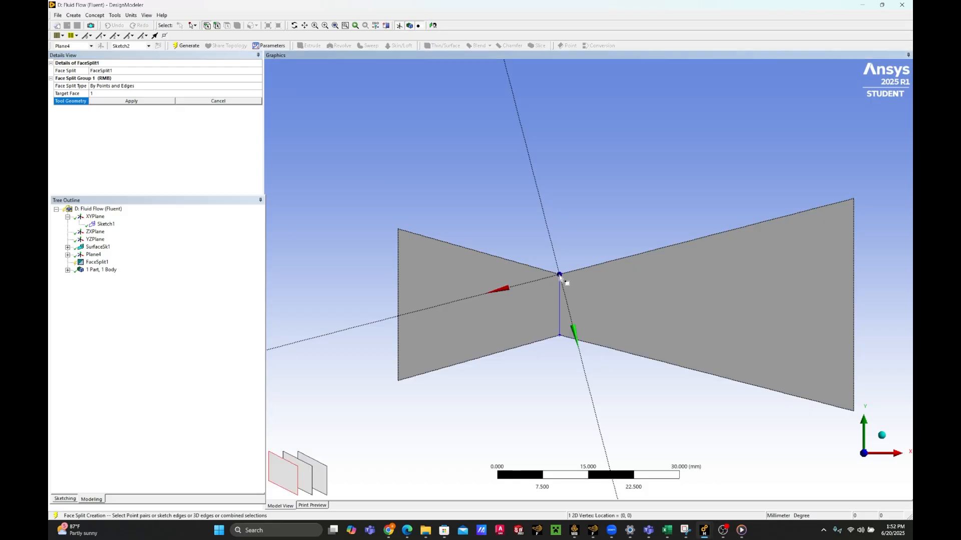
pyautogui.click(560, 337)
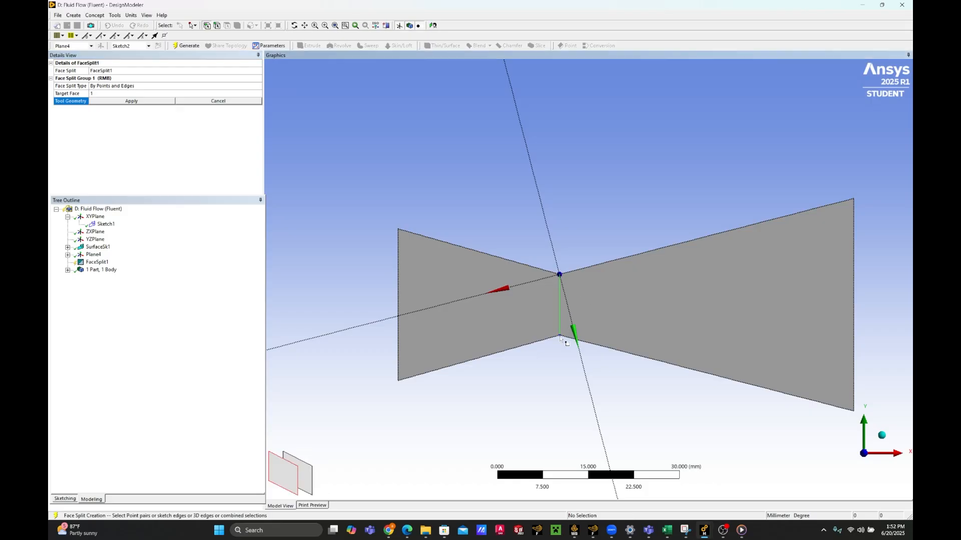
pyautogui.click(131, 101)
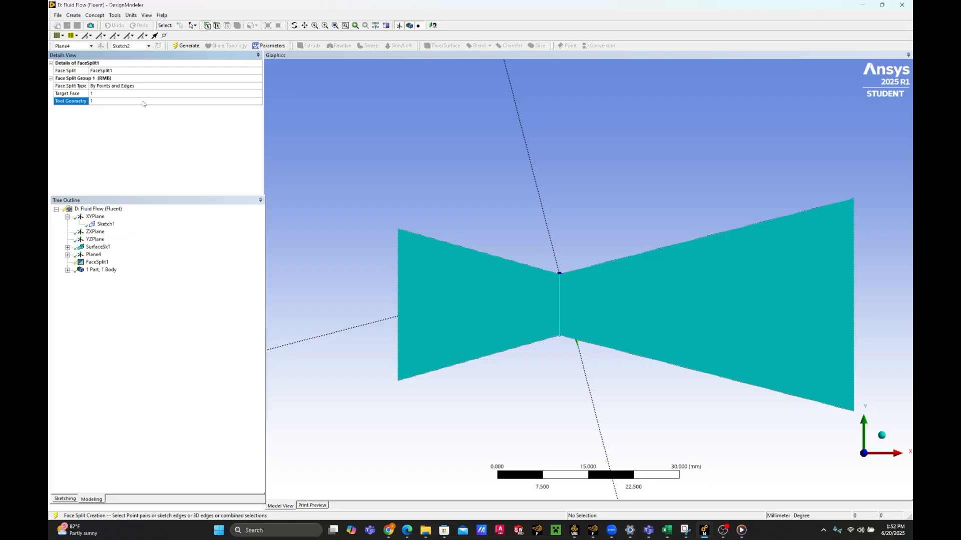
pyautogui.click(188, 46)
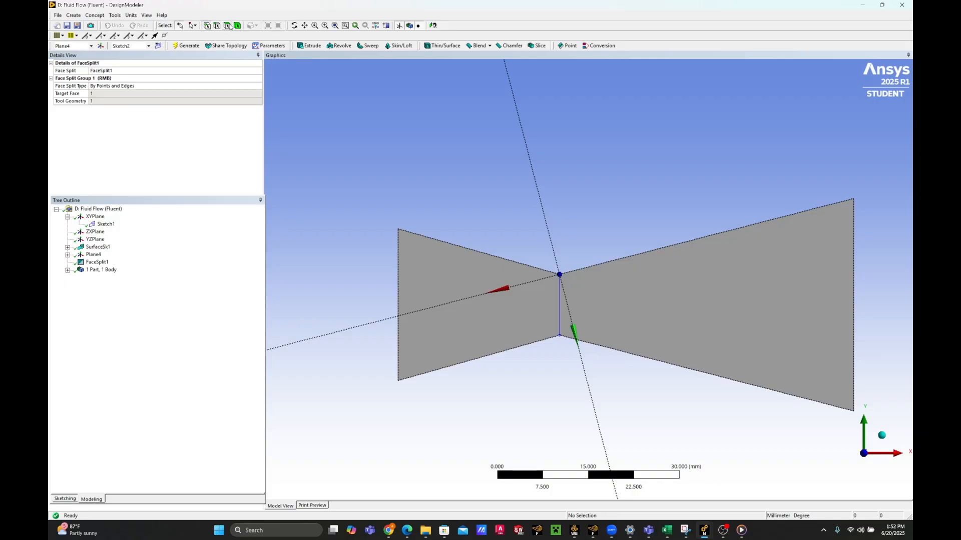
# Select the converging and diverging faces in turn to check the split at the throat
pyautogui.click(492, 325)
pyautogui.click(650, 317)
pyautogui.click(507, 317)
pyautogui.click(630, 317)
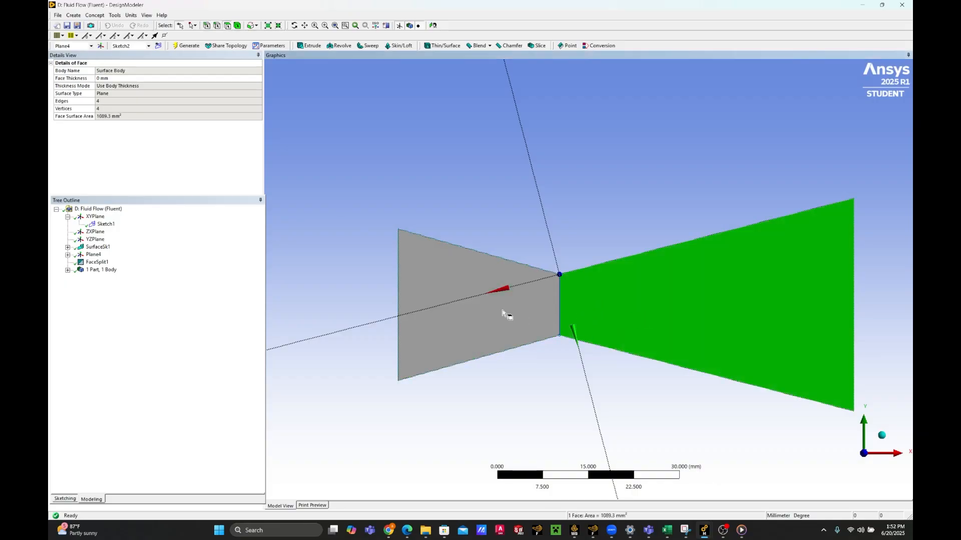
pyautogui.click(508, 315)
pyautogui.click(604, 314)
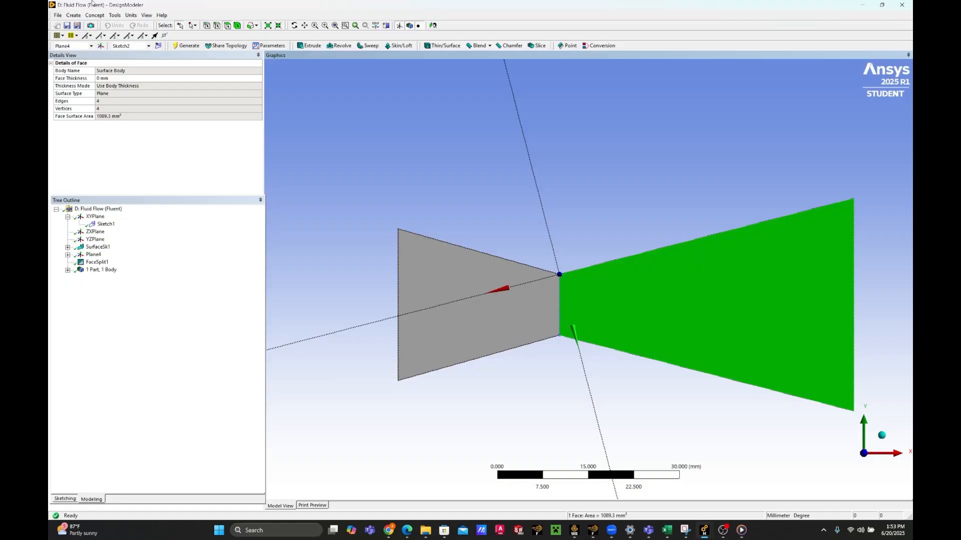
pyautogui.click(65, 500)
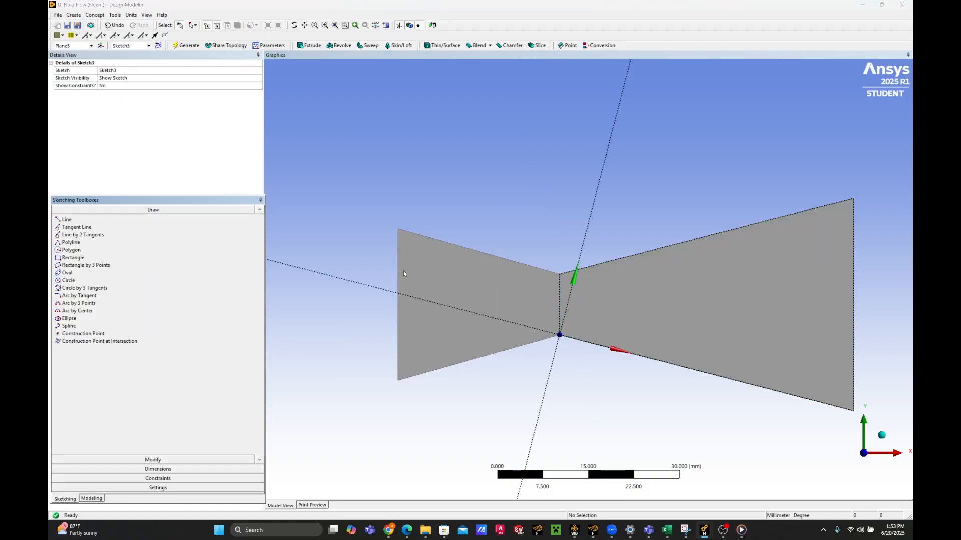
pyautogui.click(509, 282)
pyautogui.rightClick(510, 285)
pyautogui.click(484, 286)
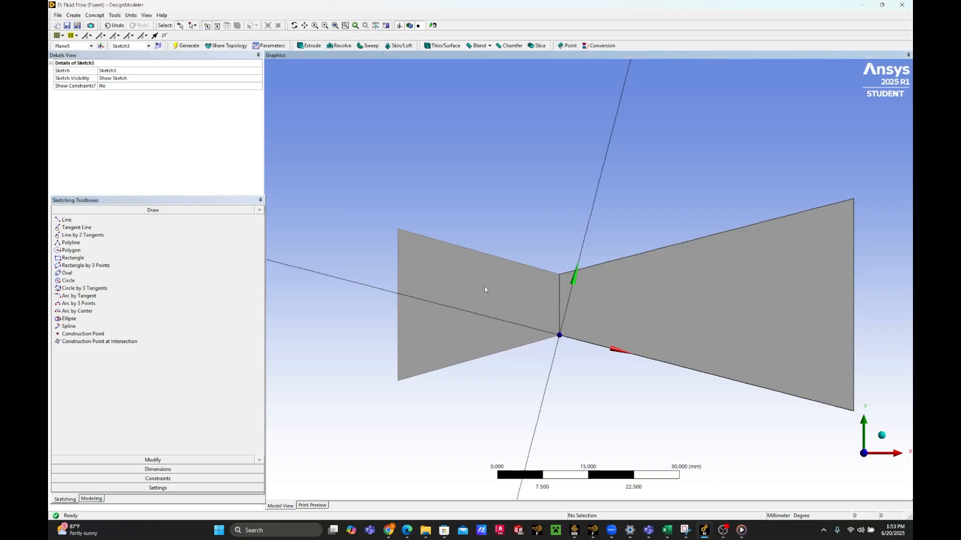
pyautogui.rightClick(486, 287)
pyautogui.click(505, 370)
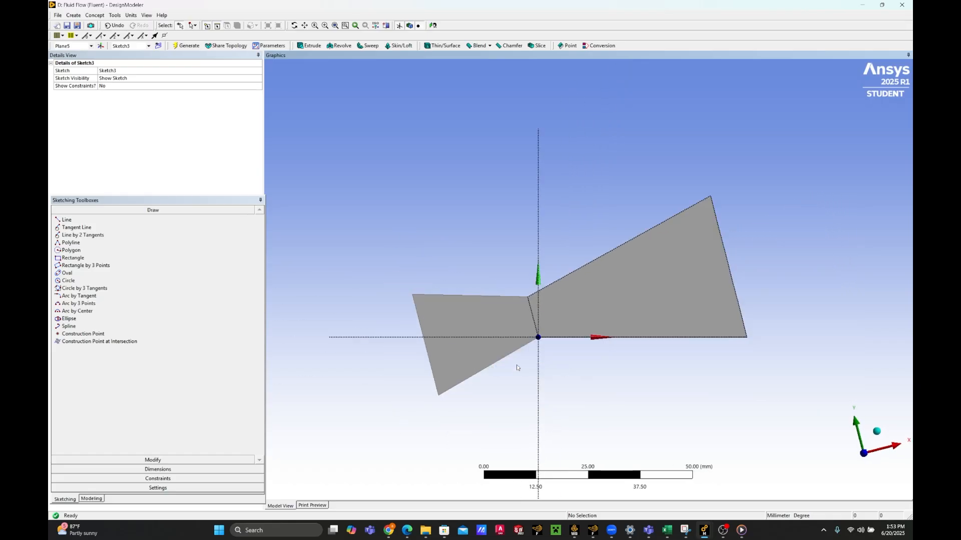
pyautogui.rightClick(505, 316)
pyautogui.click(473, 317)
pyautogui.click(58, 15)
pyautogui.click(58, 15)
pyautogui.click(74, 15)
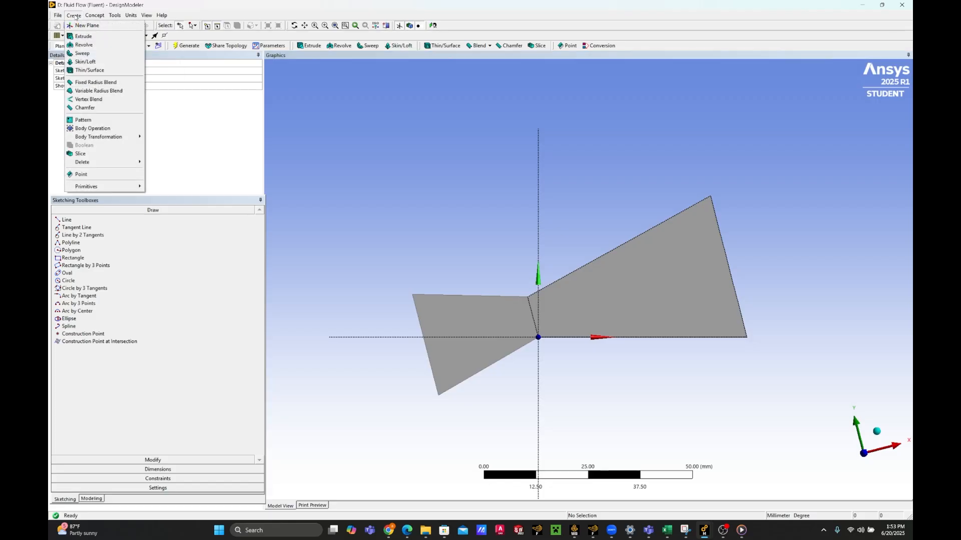
pyautogui.click(75, 16)
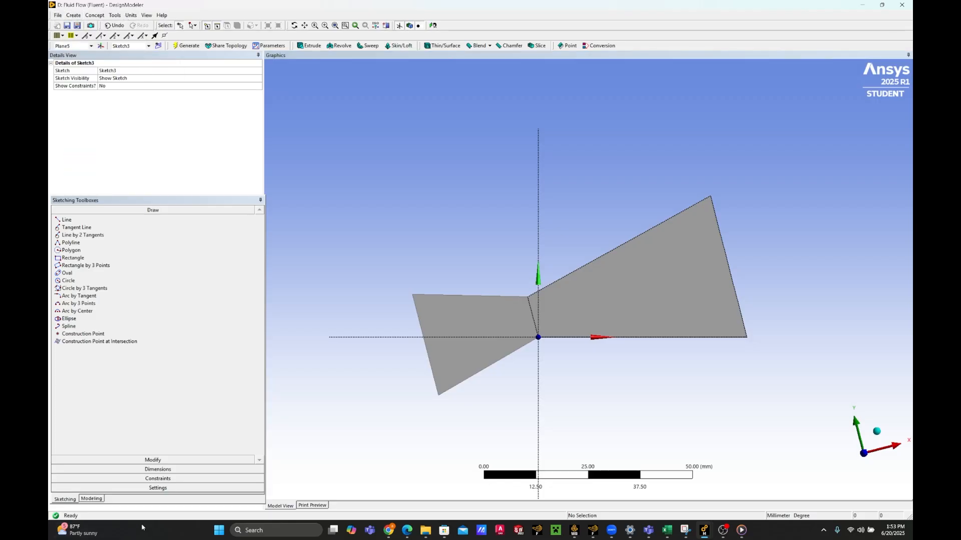
pyautogui.click(99, 499)
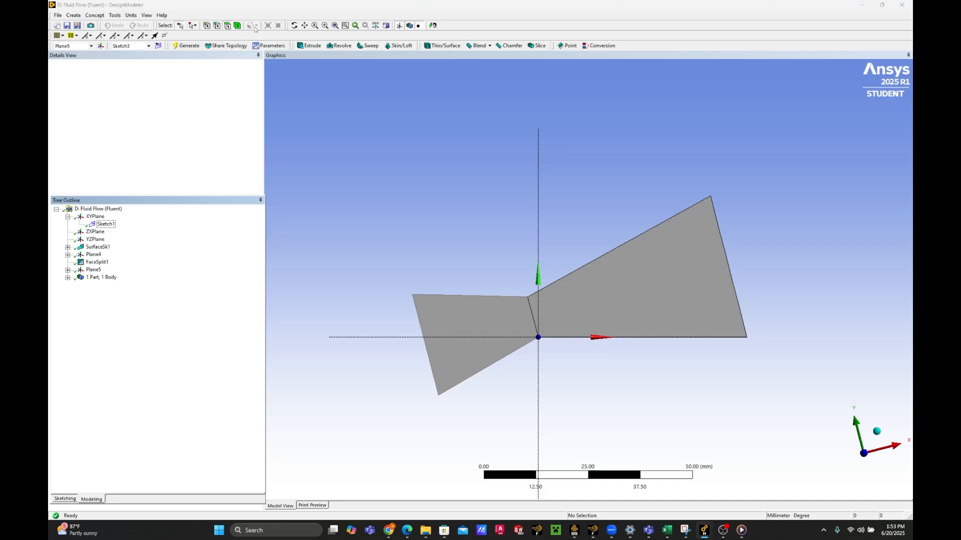
# Select the converging face, view it head-on and start a sketch on it with the Line tool
pyautogui.click(472, 319)
pyautogui.rightClick(471, 316)
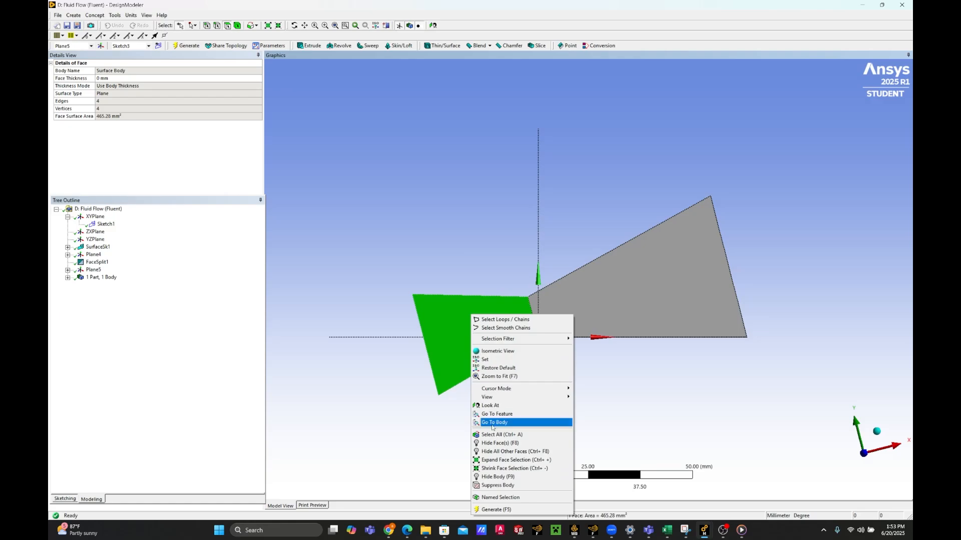
pyautogui.click(492, 406)
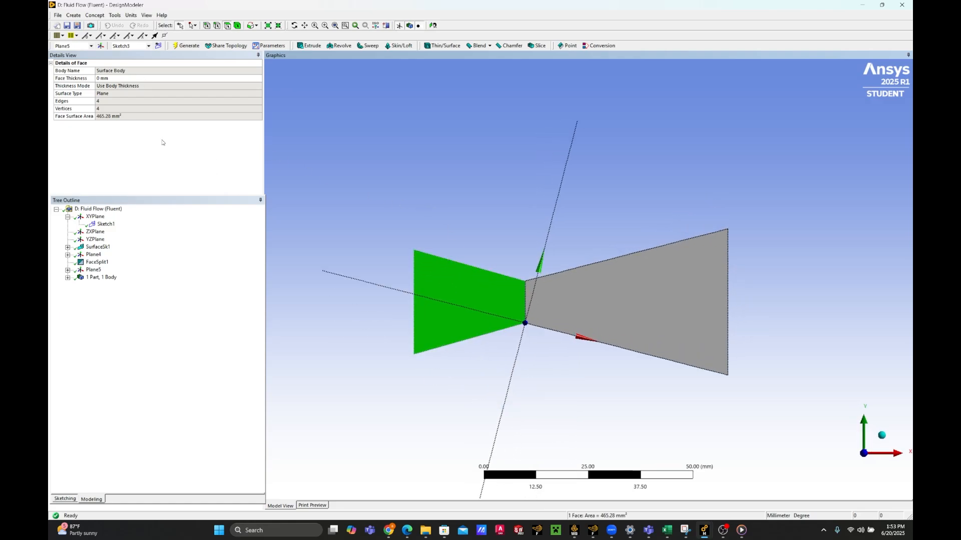
pyautogui.click(69, 500)
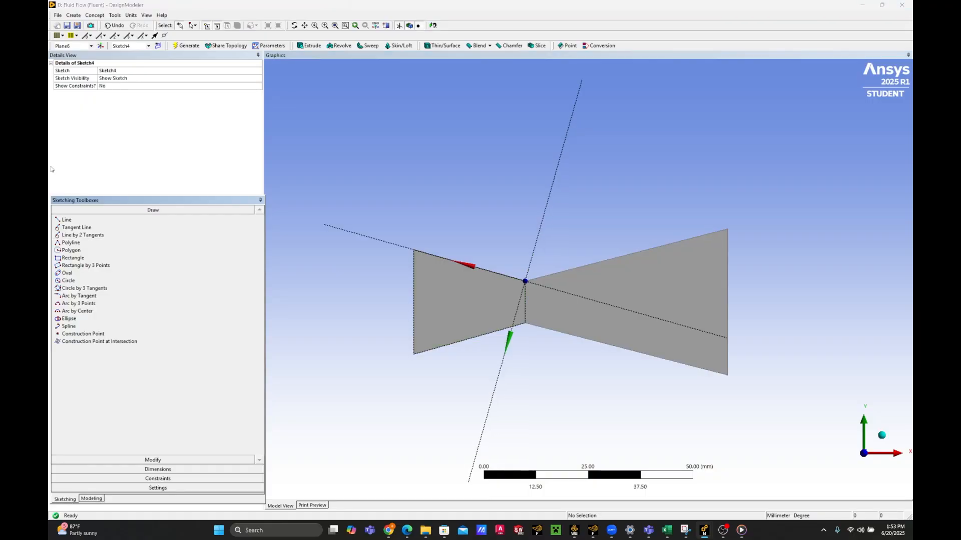
pyautogui.click(79, 221)
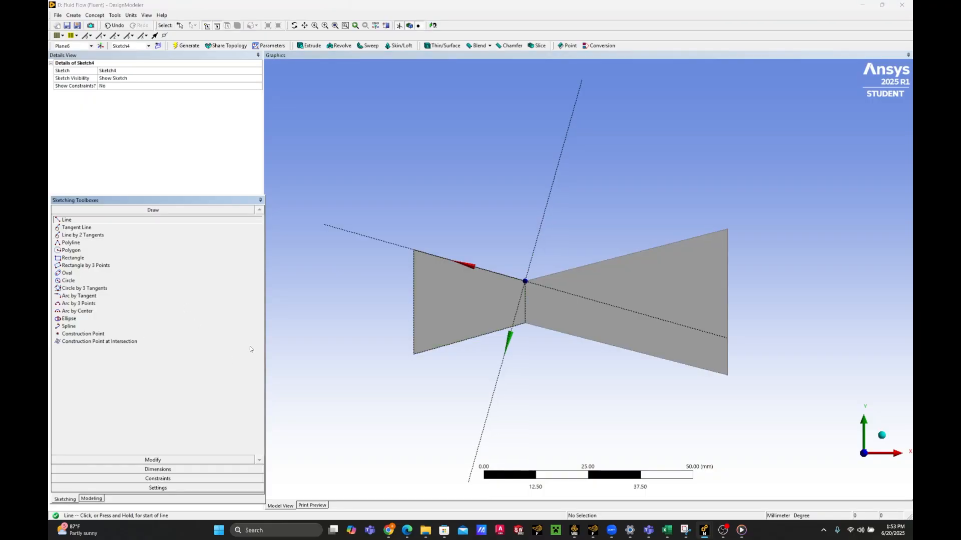
pyautogui.click(506, 246)
pyautogui.click(504, 246)
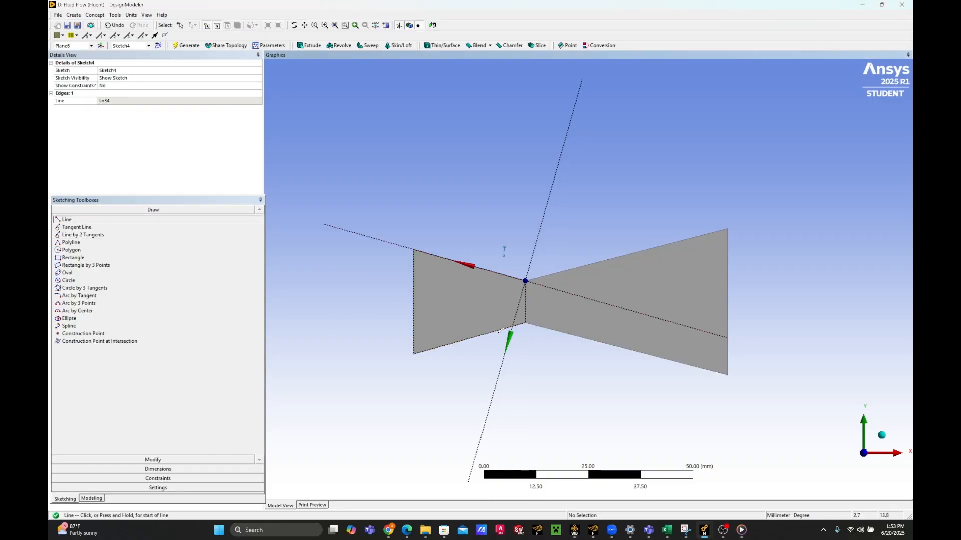
pyautogui.hotkey('ctrl', 'z')
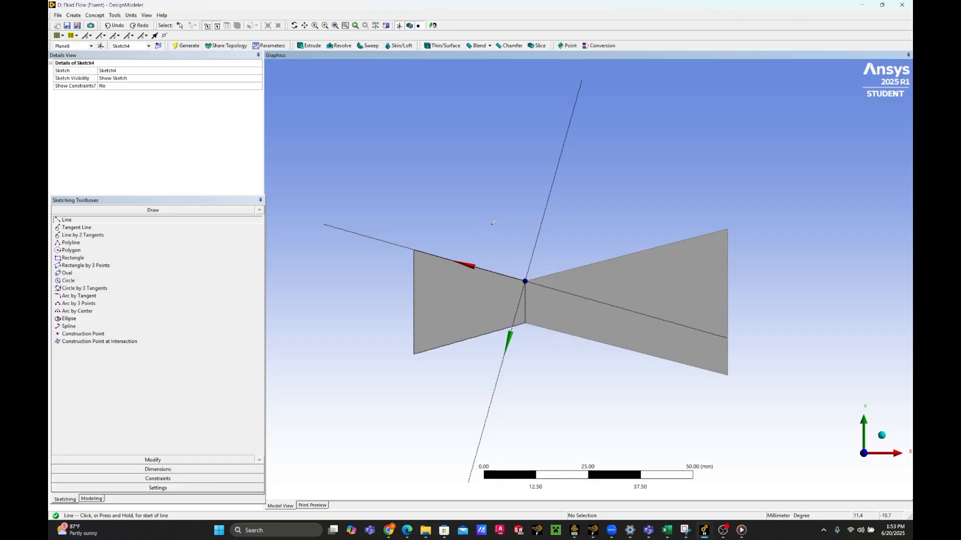
# Draw two near-vertical lines extending beyond the walls, one across the converging section and one across the diverging section near the throat
pyautogui.click(491, 224)
pyautogui.click(494, 364)
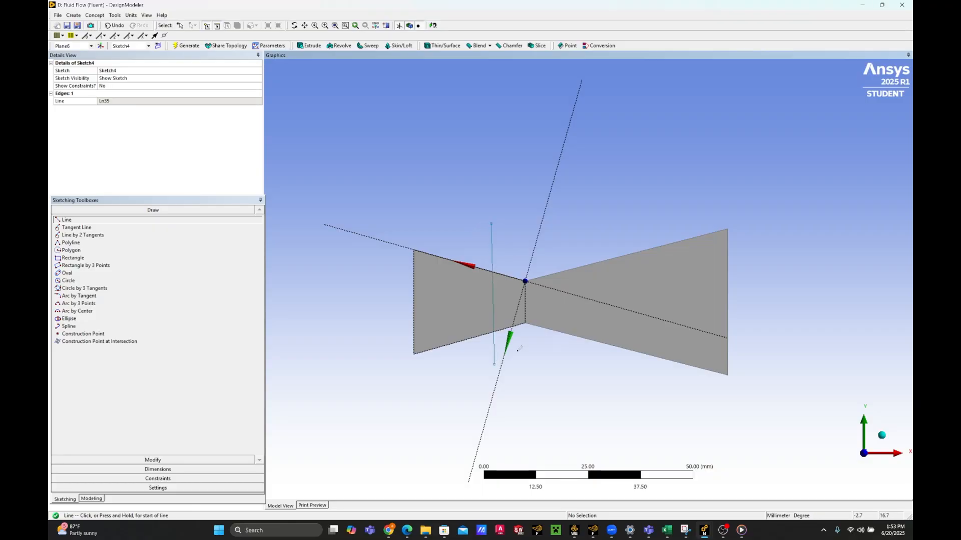
pyautogui.click(583, 222)
pyautogui.click(586, 393)
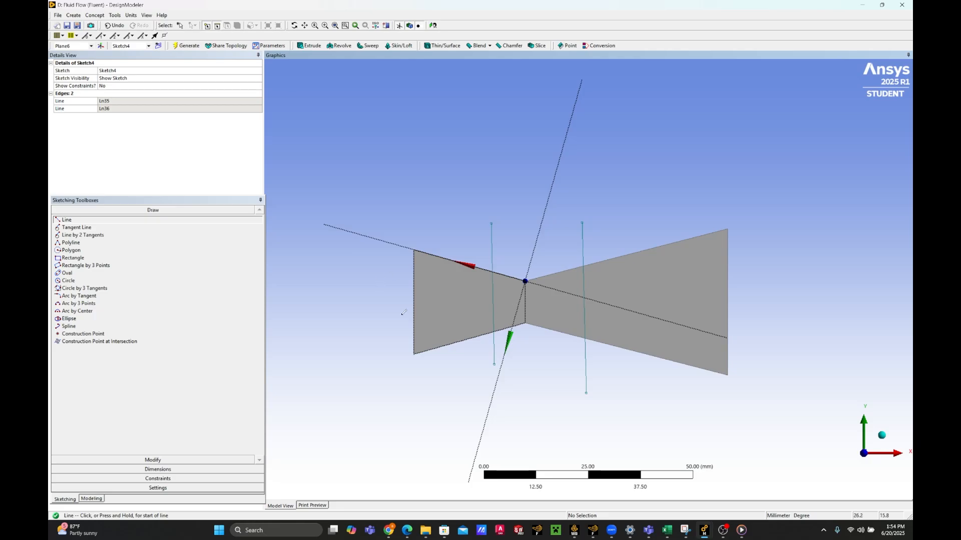
# Constrain both near-vertical lines parallel to the throat line and return to modeling
pyautogui.click(175, 479)
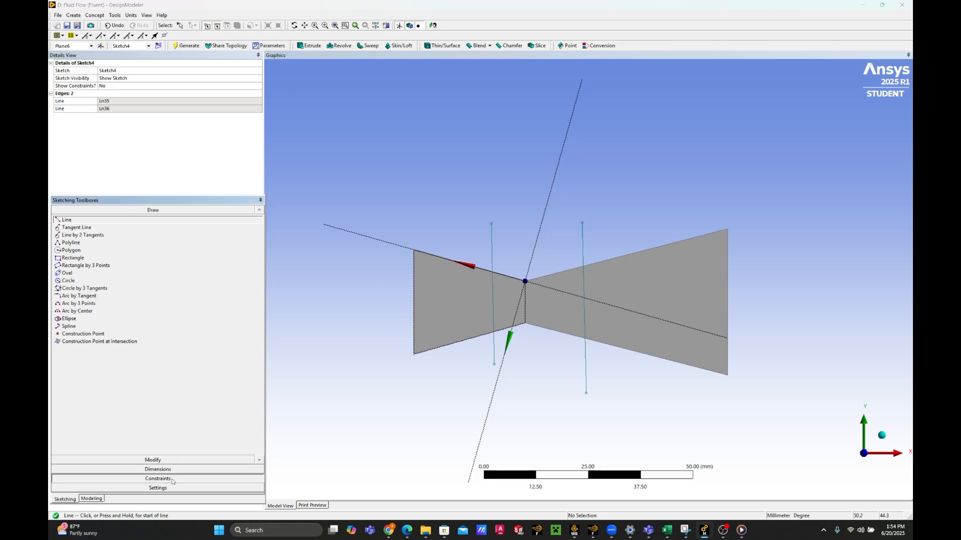
pyautogui.click(70, 309)
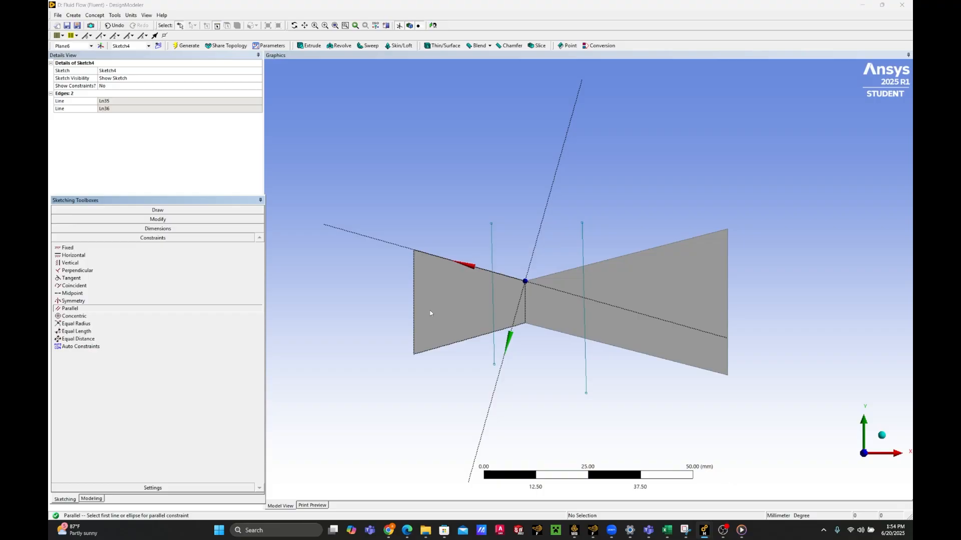
pyautogui.click(492, 297)
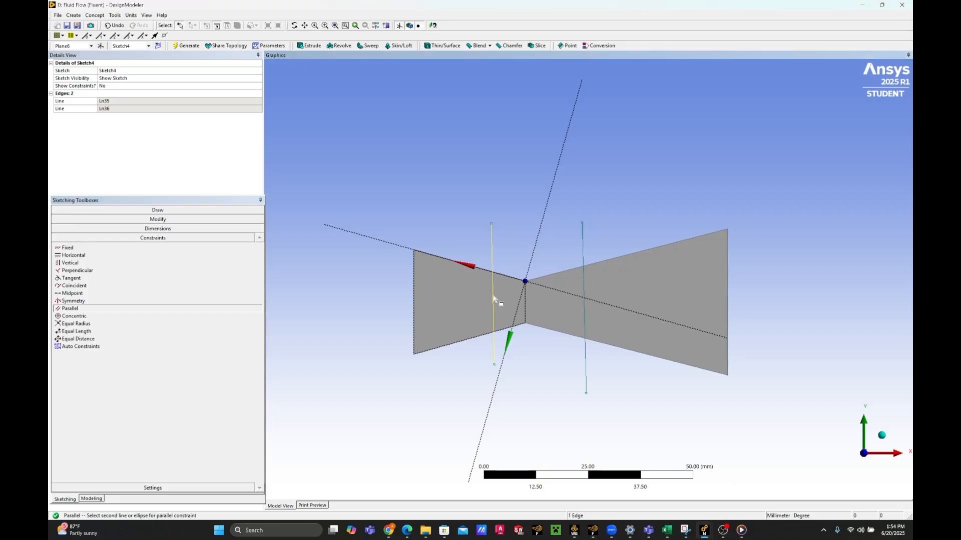
pyautogui.click(525, 307)
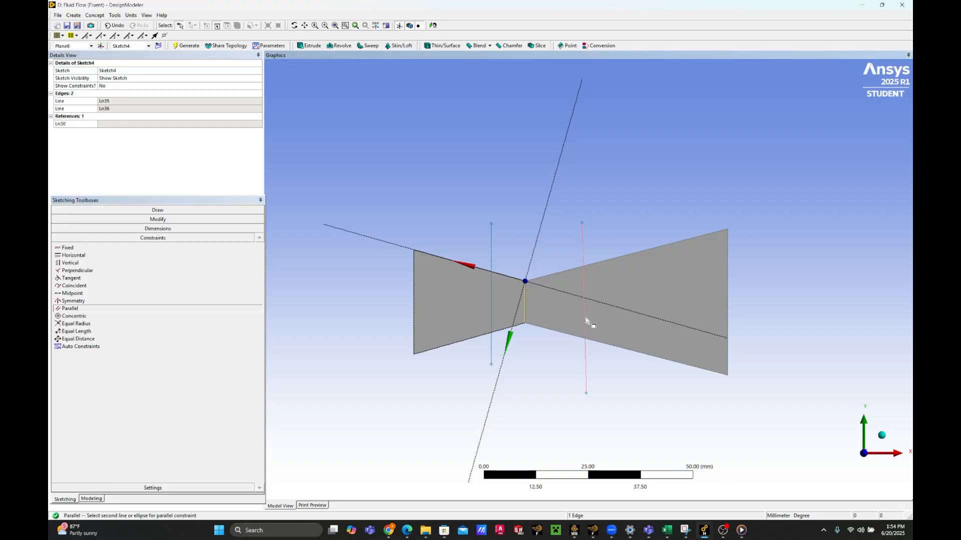
pyautogui.click(586, 321)
pyautogui.click(98, 500)
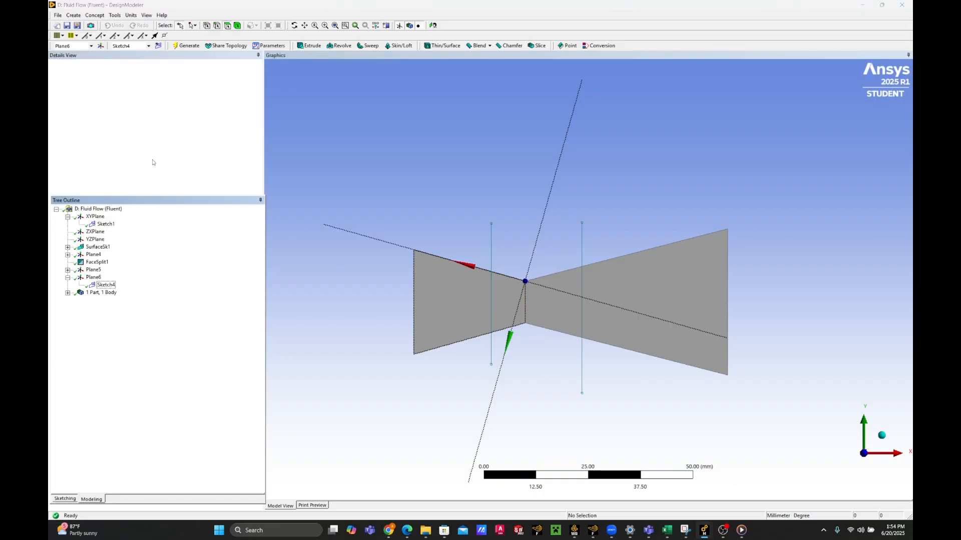
# Start a second Face Split and apply the converging face as its target face
pyautogui.click(115, 15)
pyautogui.click(126, 87)
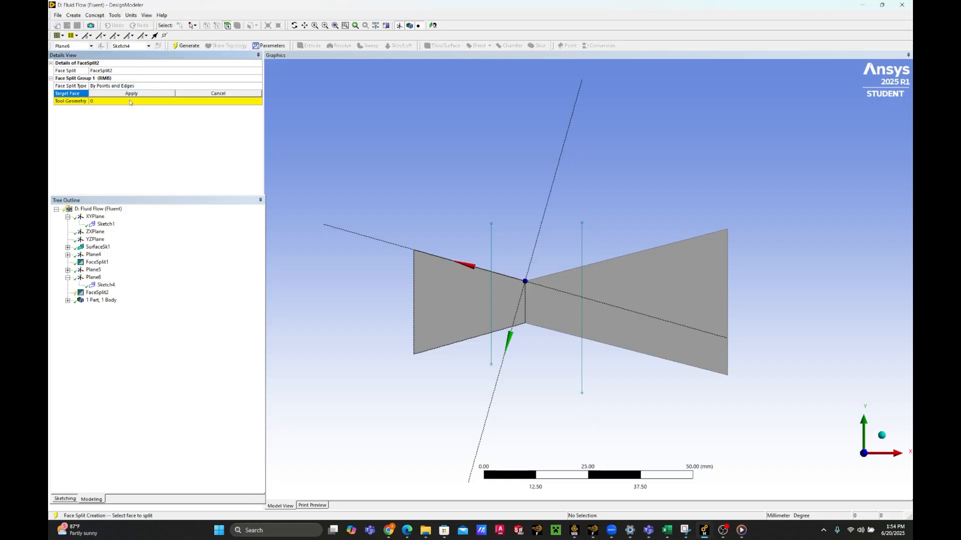
pyautogui.click(467, 300)
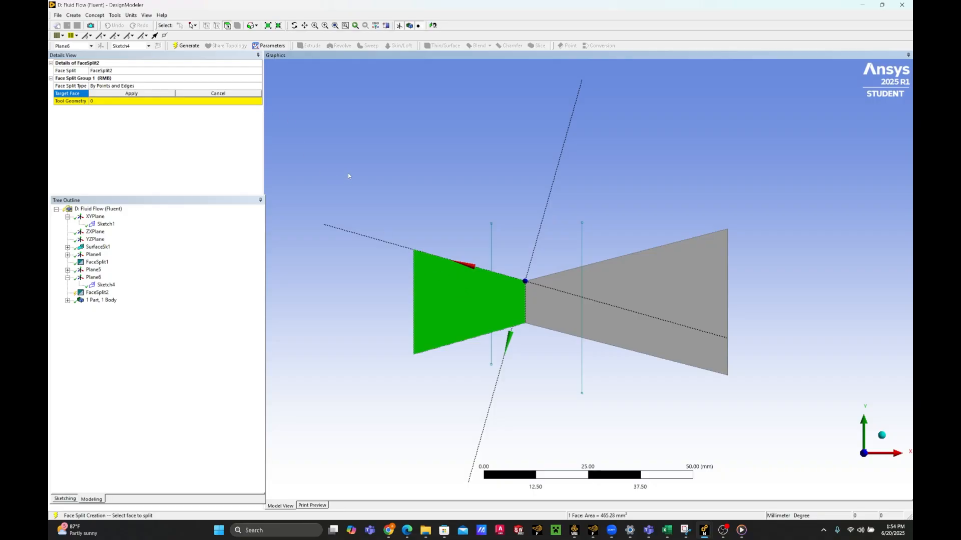
pyautogui.click(143, 100)
pyautogui.click(141, 94)
pyautogui.click(453, 301)
pyautogui.click(131, 93)
# Apply the two endpoints of the line crossing the converging section as the second face split's tool geometry
pyautogui.click(149, 102)
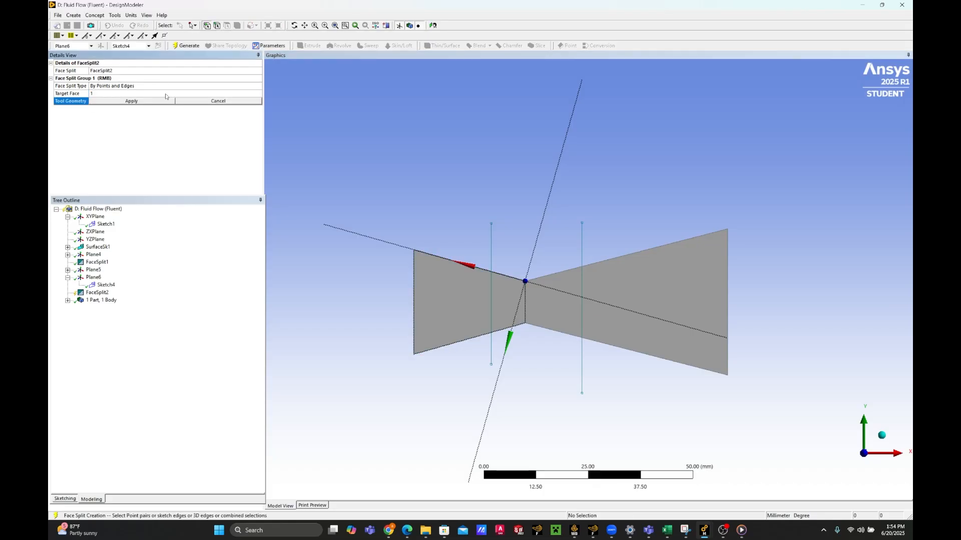
pyautogui.click(492, 225)
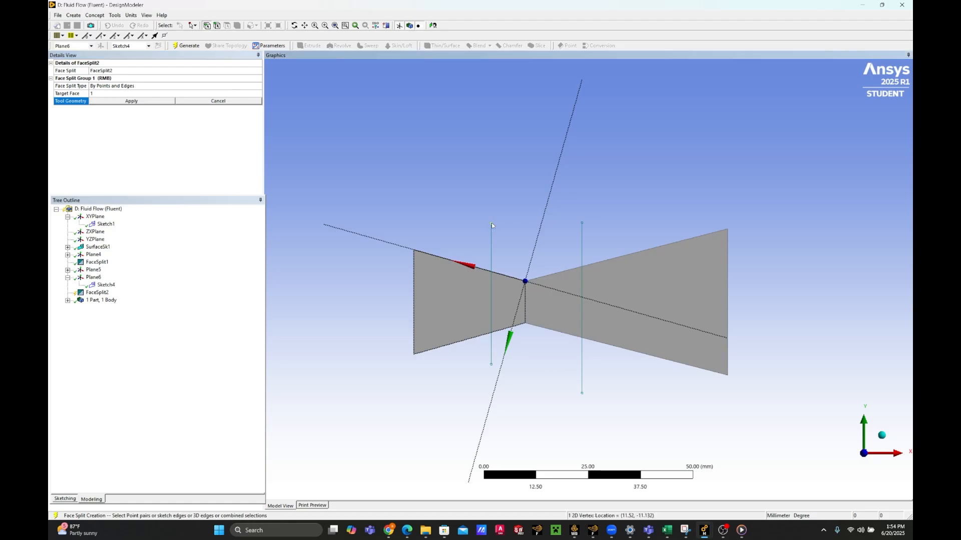
pyautogui.click(491, 365)
pyautogui.click(491, 224)
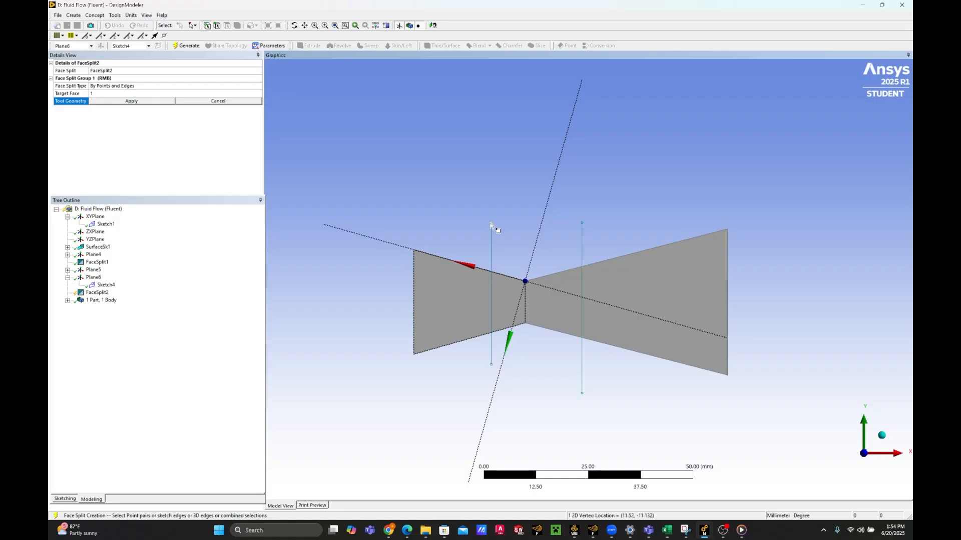
pyautogui.click(124, 100)
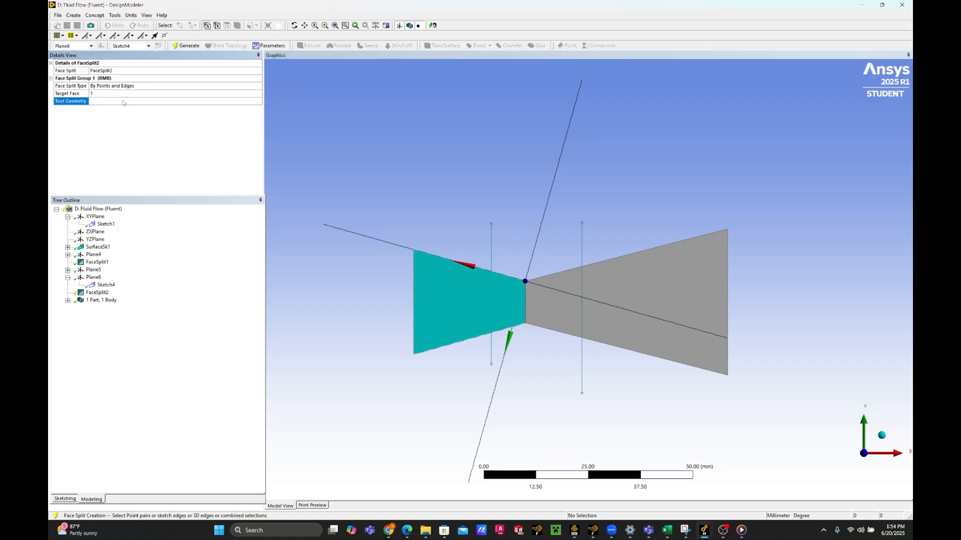
# Reselect both endpoints of the line crossing the converging section as tool geometry and generate the second face split
pyautogui.click(170, 101)
pyautogui.click(492, 226)
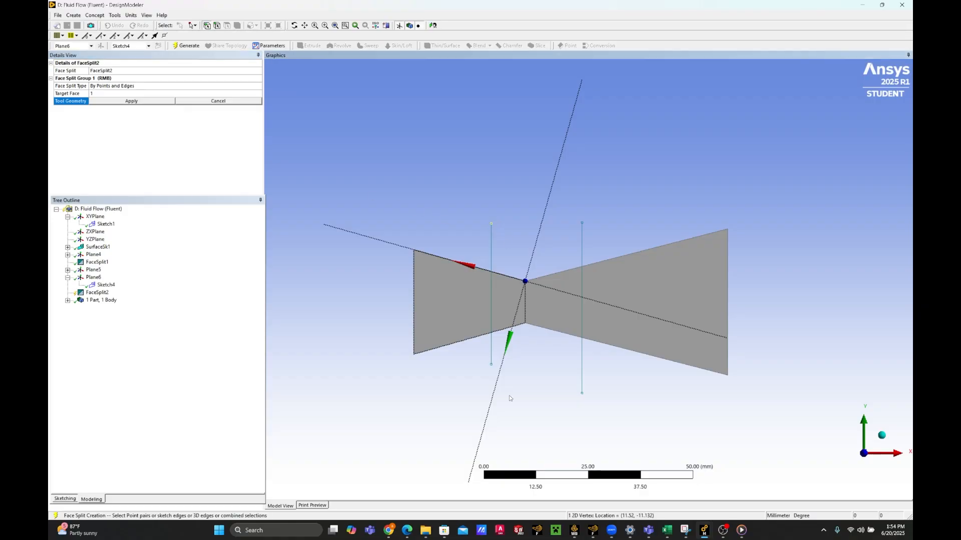
pyautogui.keyDown('ctrl'); pyautogui.click(490, 365); pyautogui.keyUp('ctrl')
pyautogui.click(120, 101)
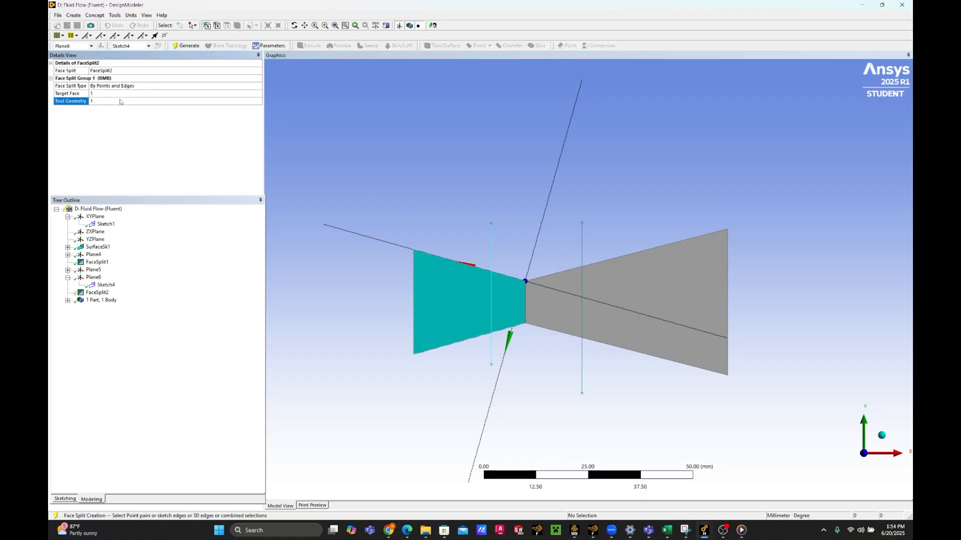
pyautogui.click(187, 45)
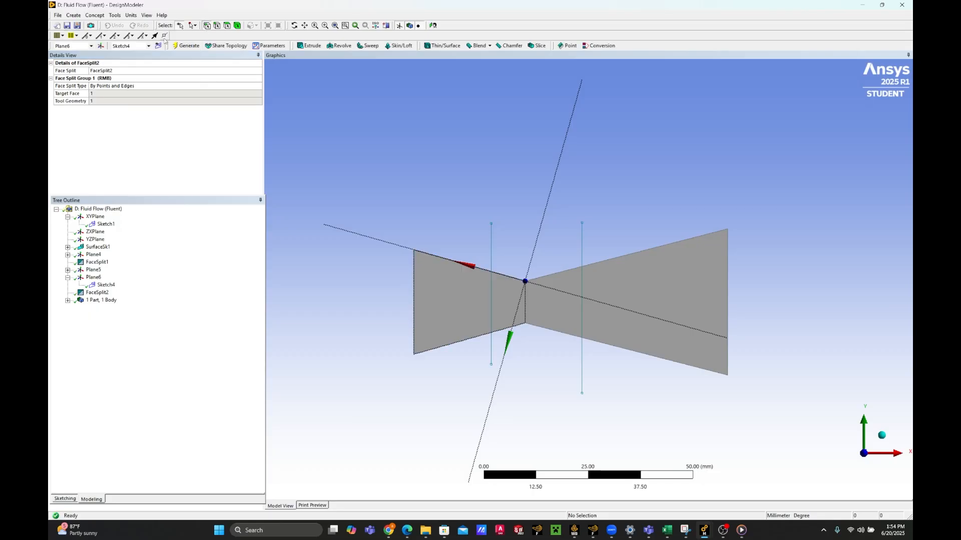
# Start a third Face Split and apply the diverging face as its target face
pyautogui.click(114, 15)
pyautogui.click(140, 86)
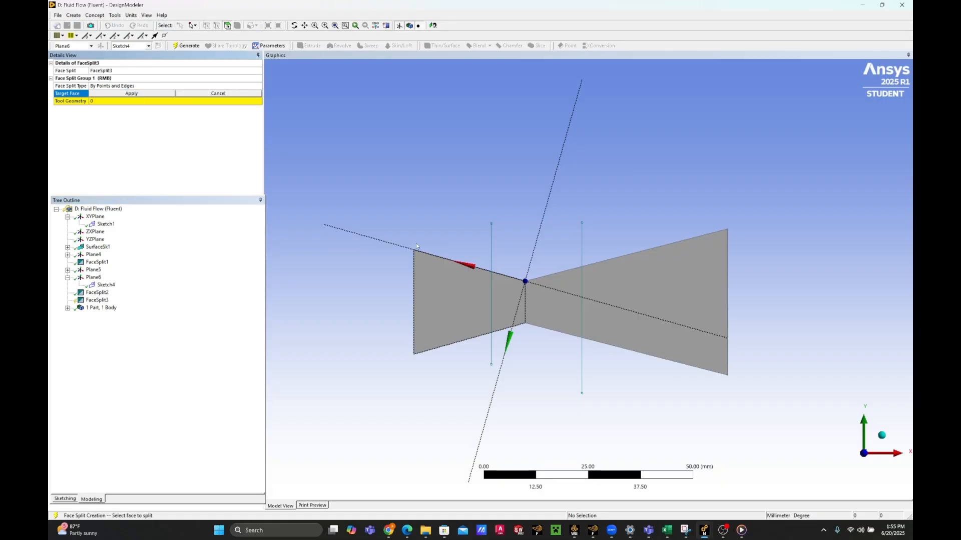
pyautogui.click(687, 296)
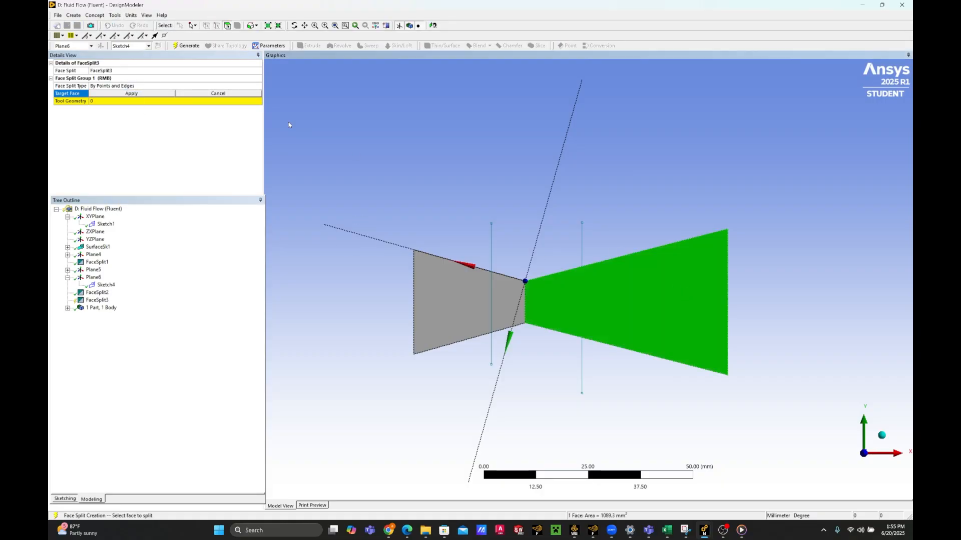
pyautogui.click(108, 95)
# Apply the two endpoints of the line crossing the diverging section as tool geometry and generate the third face split
pyautogui.click(112, 101)
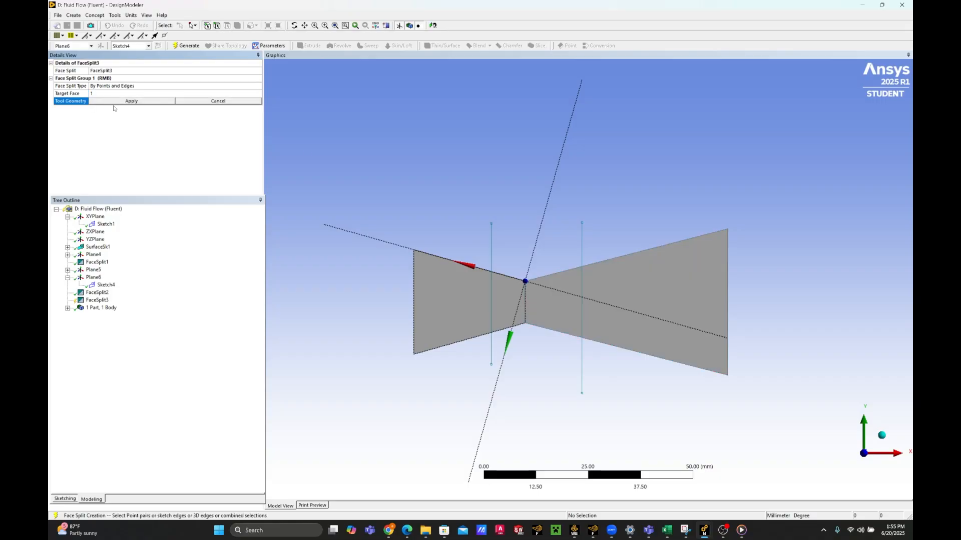
pyautogui.click(582, 223)
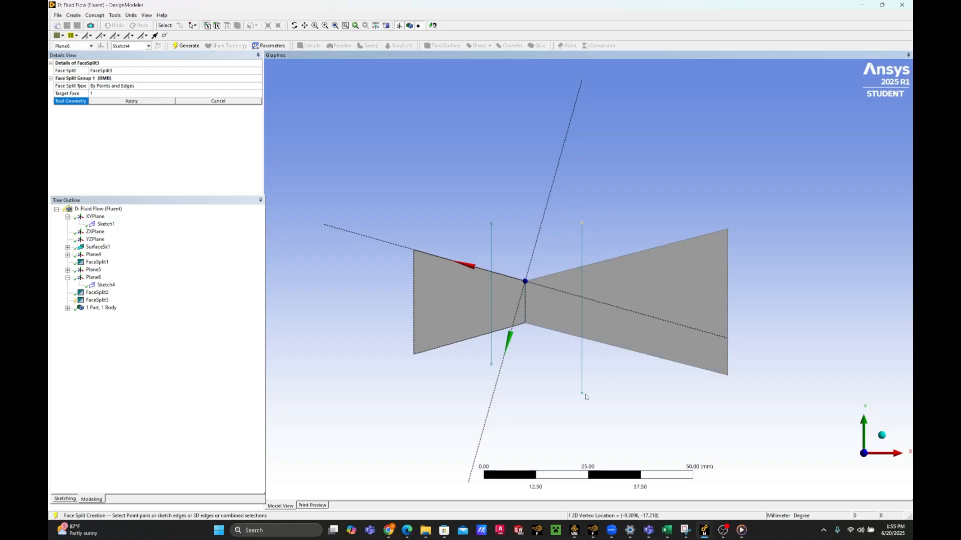
pyautogui.click(583, 395)
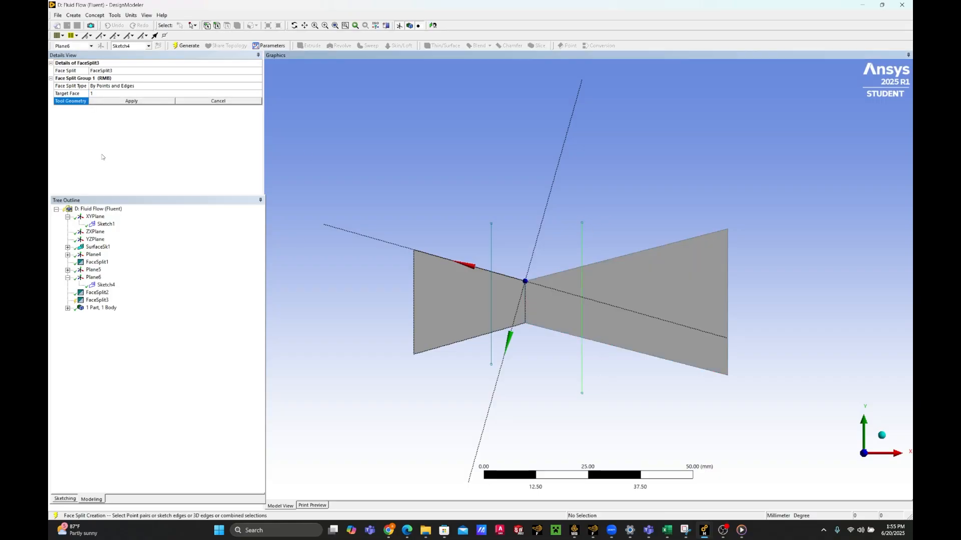
pyautogui.click(133, 101)
pyautogui.click(188, 47)
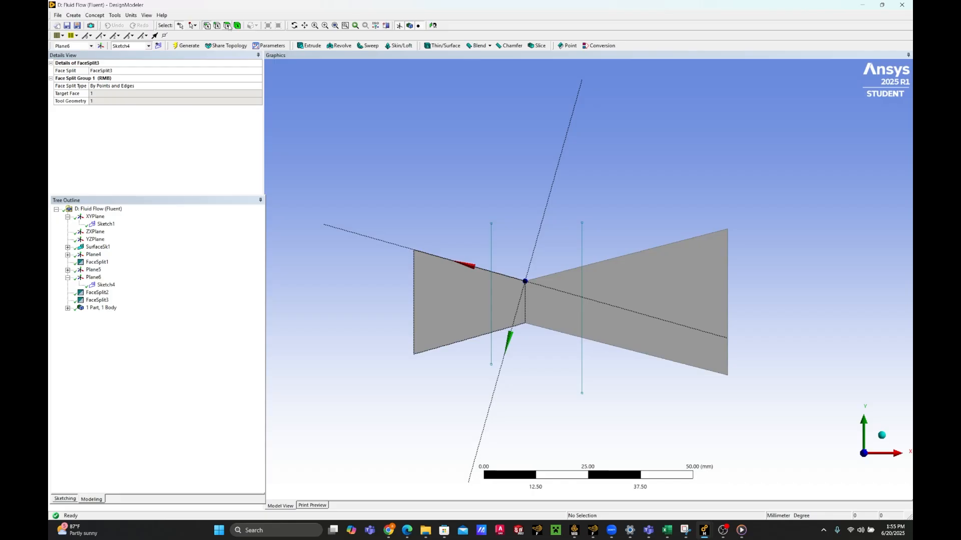
# Check the split by selecting the individual nozzle faces on both sides of the throat one after another
pyautogui.click(449, 291)
pyautogui.click(515, 314)
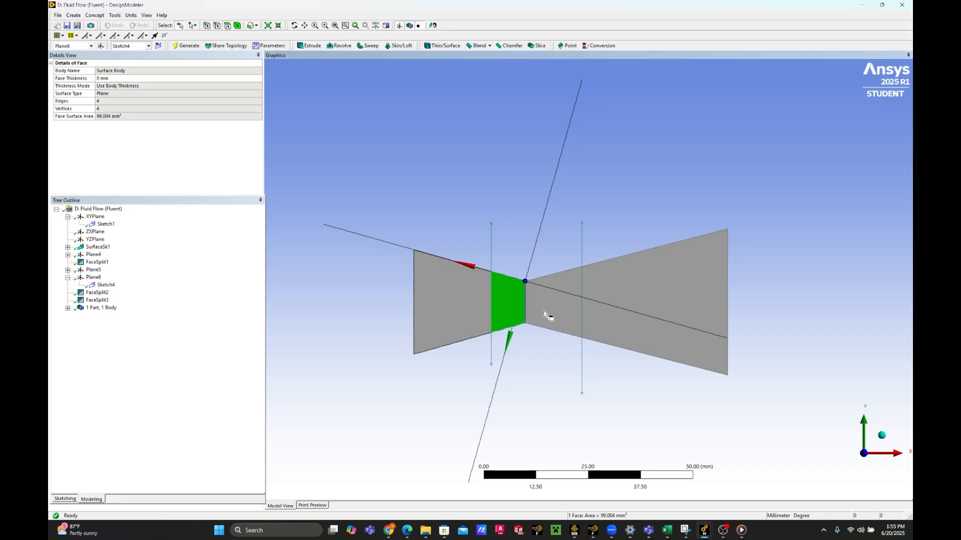
pyautogui.click(553, 315)
pyautogui.click(678, 302)
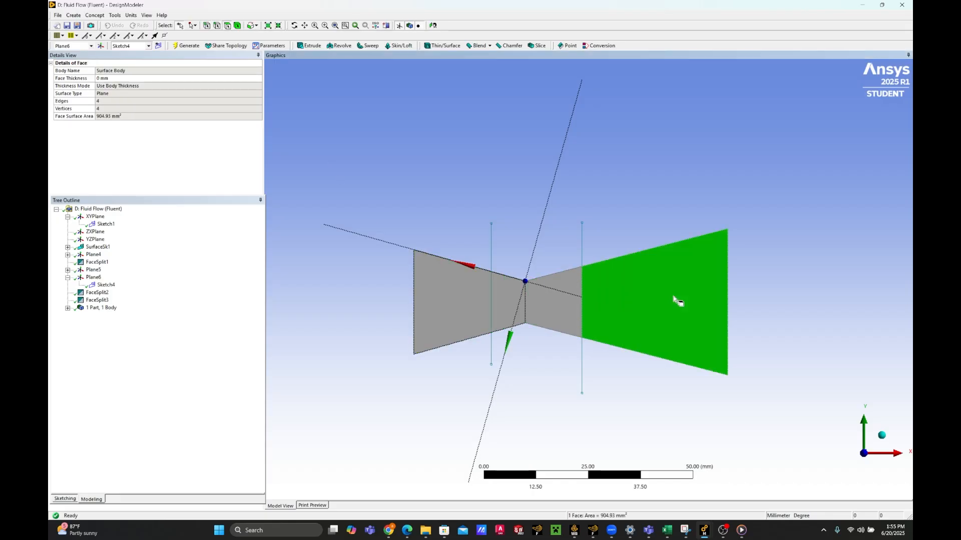
pyautogui.click(553, 313)
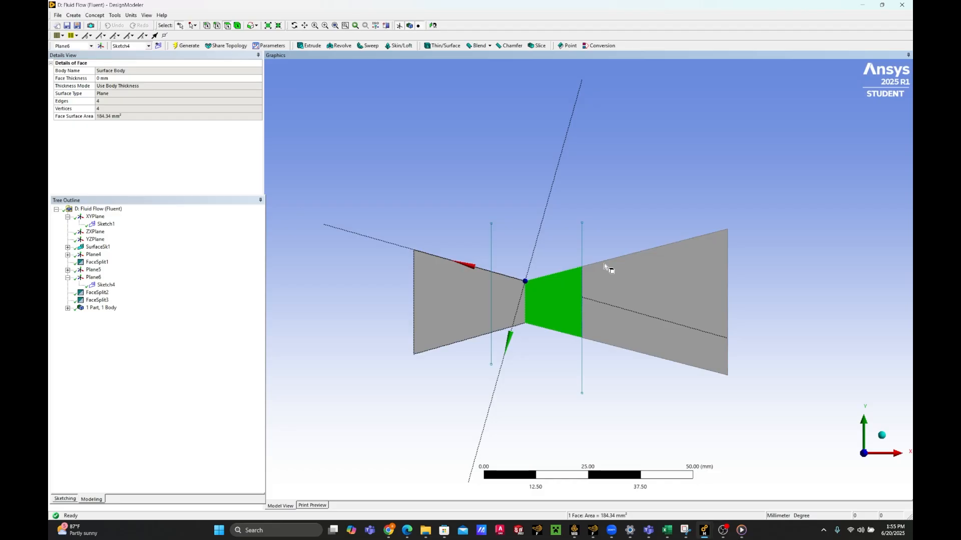
pyautogui.click(513, 305)
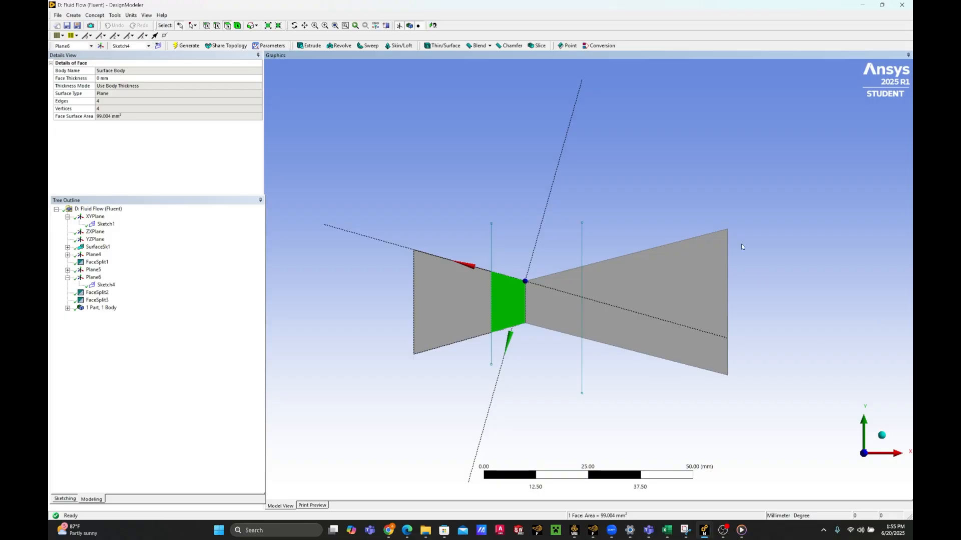
pyautogui.moveTo(723, 531)
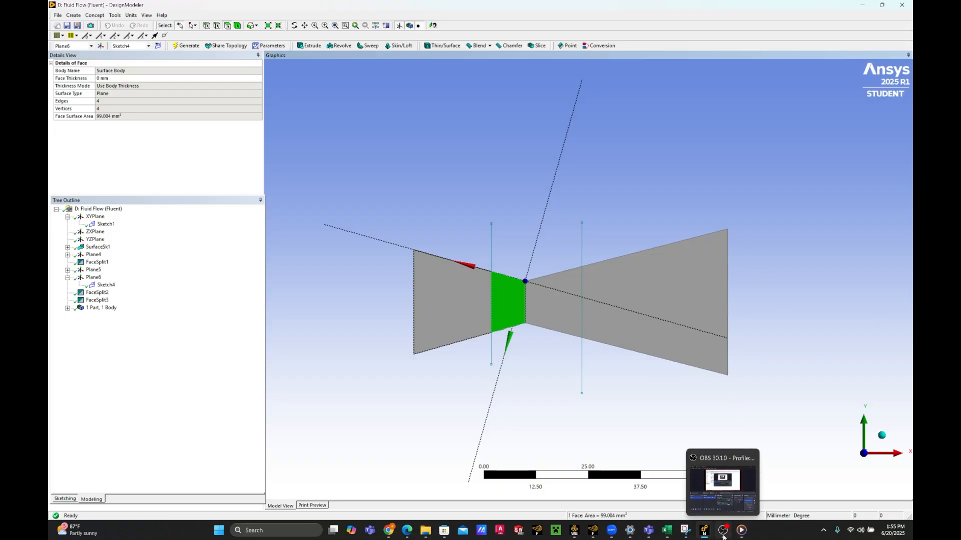
pyautogui.click(725, 490)
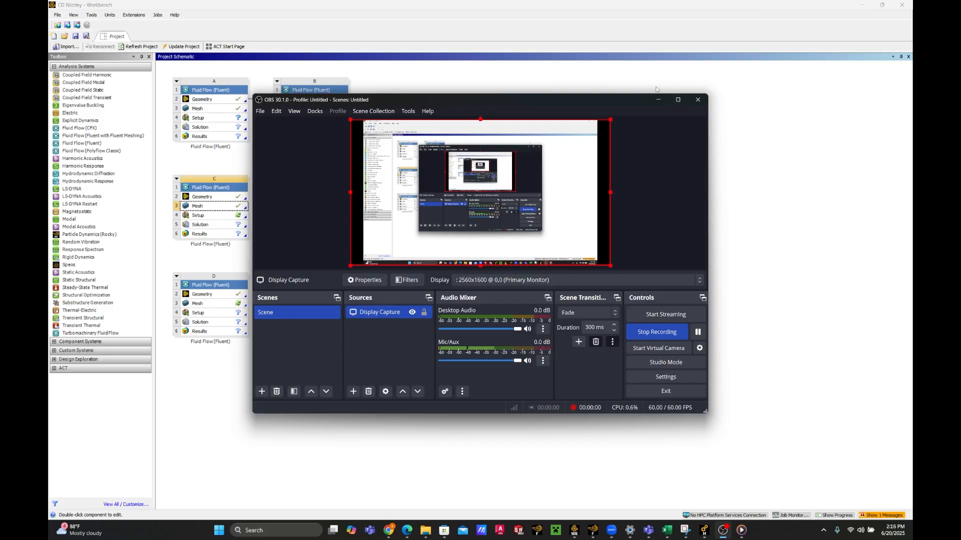
pyautogui.click(658, 100)
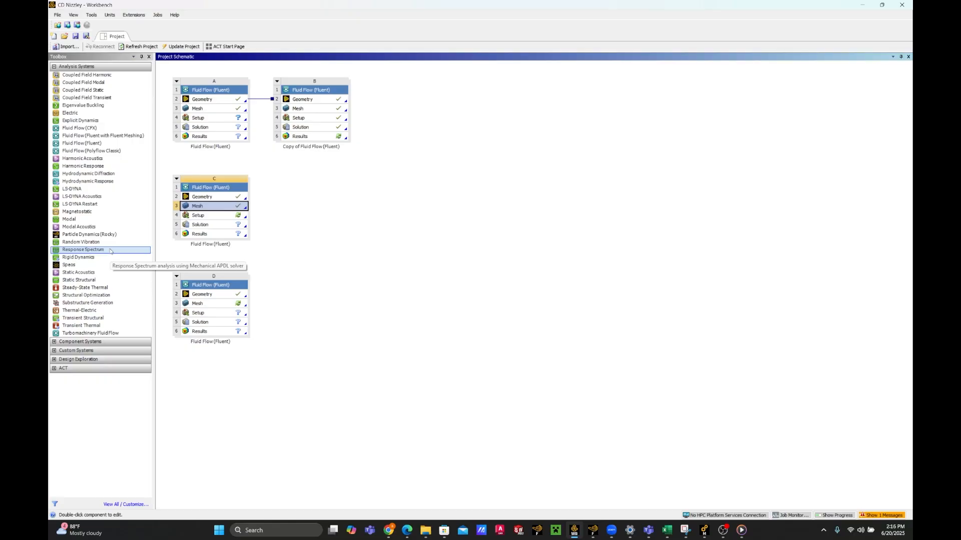
# Open the mesh of Fluent system D for editing from Workbench and view the nozzle face-on along the Z axis
pyautogui.rightClick(205, 304)
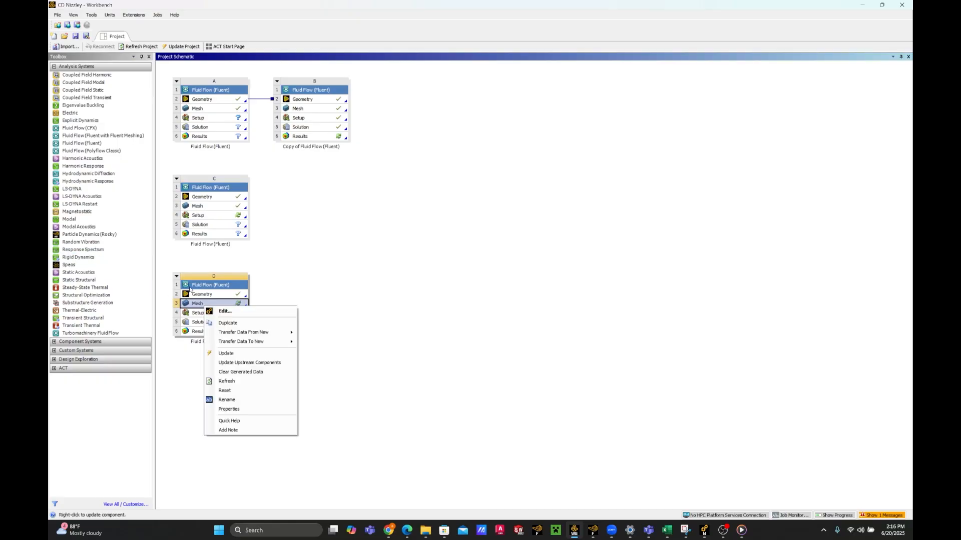
pyautogui.click(230, 313)
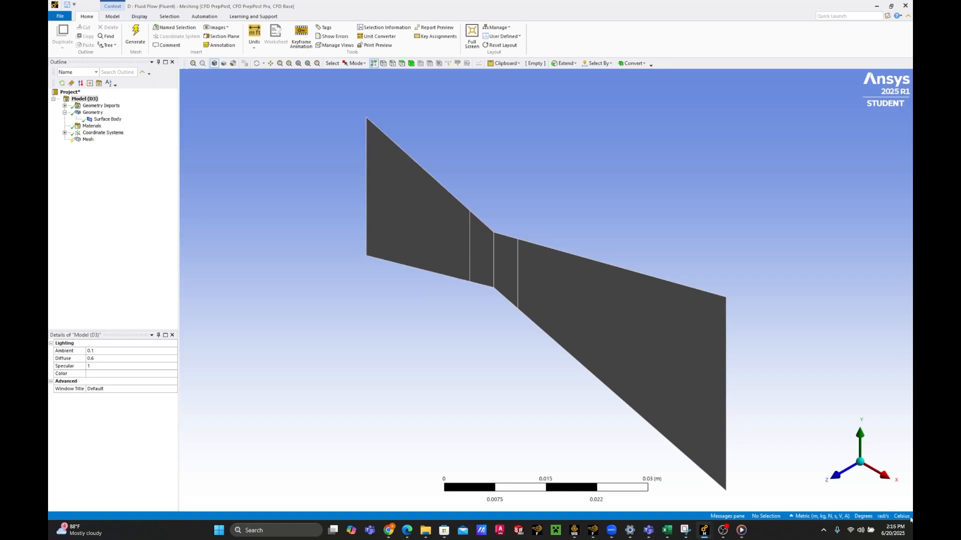
pyautogui.click(838, 479)
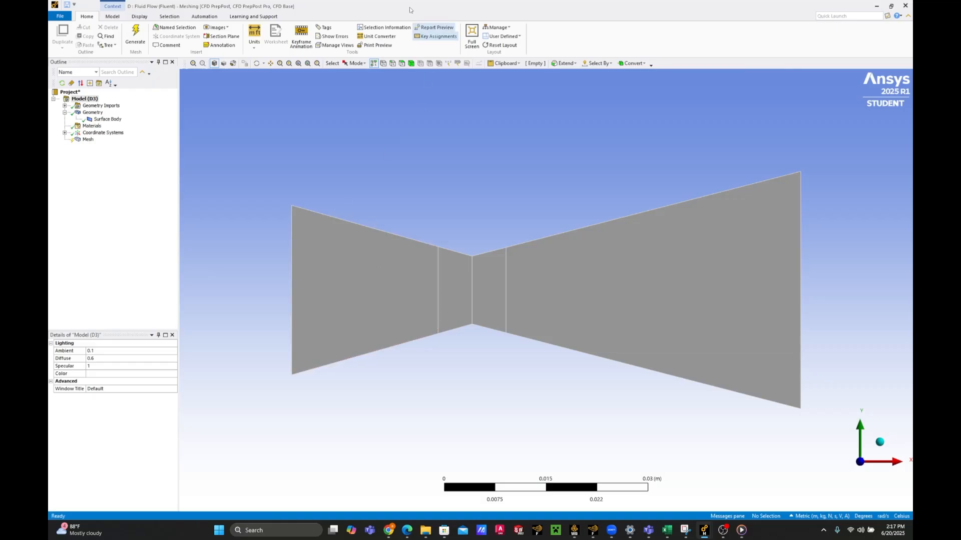
pyautogui.click(392, 64)
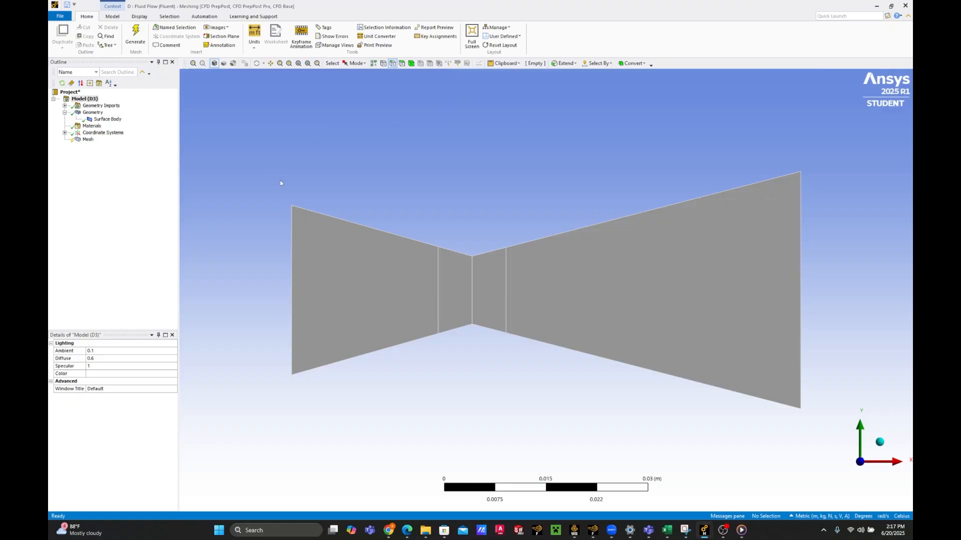
pyautogui.click(292, 264)
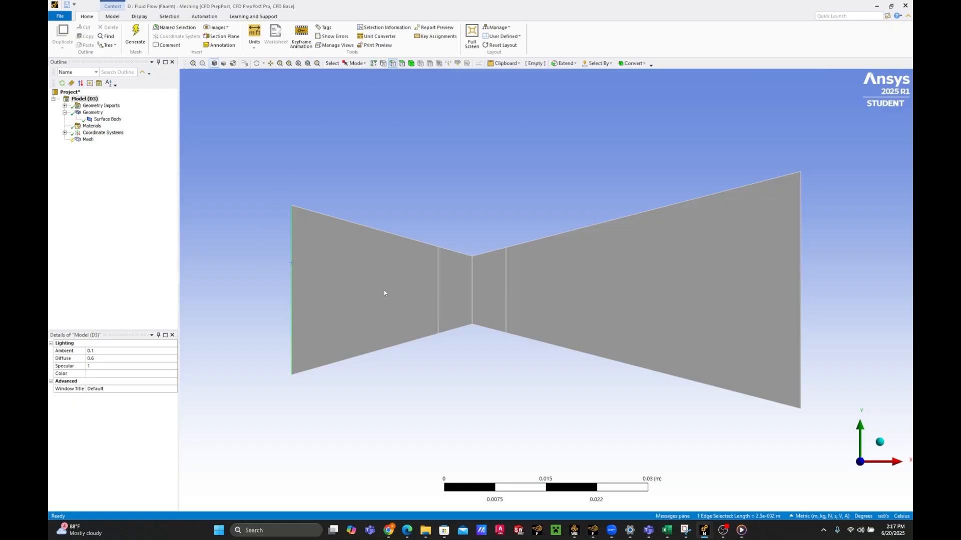
pyautogui.keyDown('ctrl'); pyautogui.click(438, 290); pyautogui.keyUp('ctrl')
pyautogui.keyDown('ctrl'); pyautogui.click(472, 285); pyautogui.keyUp('ctrl')
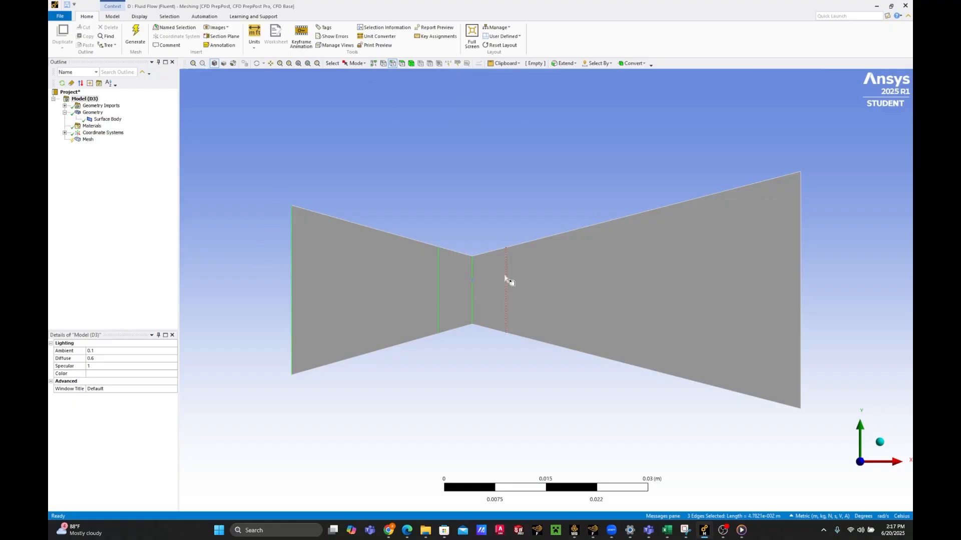
pyautogui.keyDown('ctrl'); pyautogui.click(506, 279); pyautogui.keyUp('ctrl')
pyautogui.keyDown('ctrl'); pyautogui.click(801, 293); pyautogui.keyUp('ctrl')
pyautogui.rightClick(838, 270)
pyautogui.moveTo(838, 278)
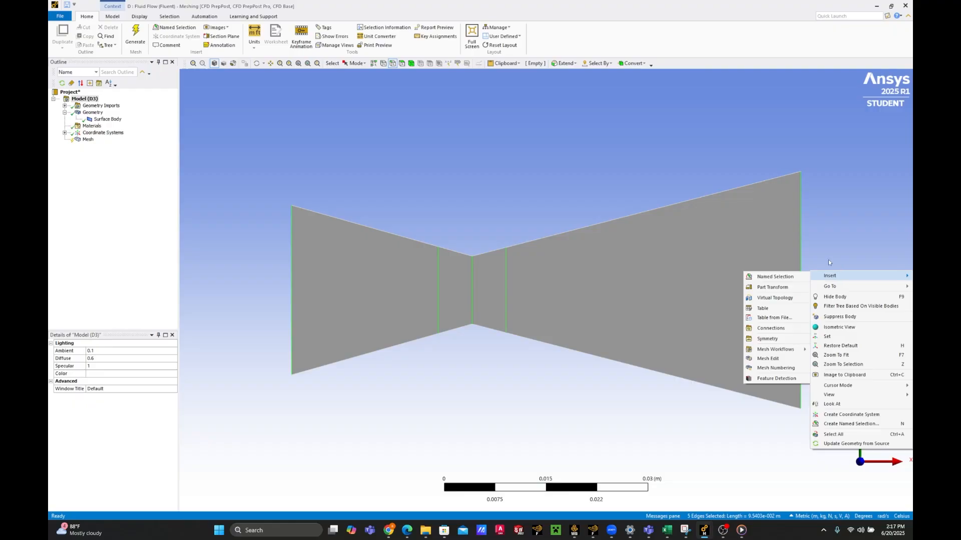
pyautogui.rightClick(242, 206)
pyautogui.rightClick(248, 198)
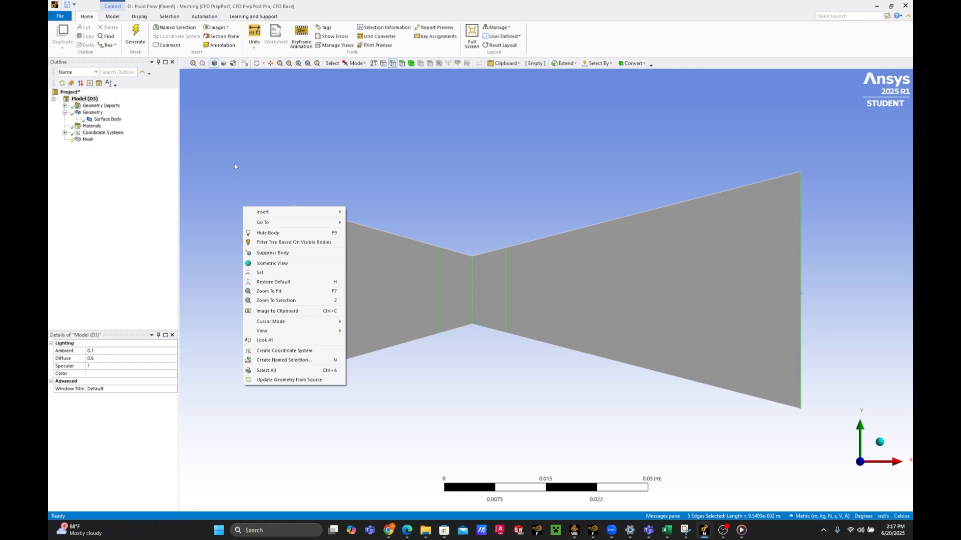
pyautogui.click(86, 139)
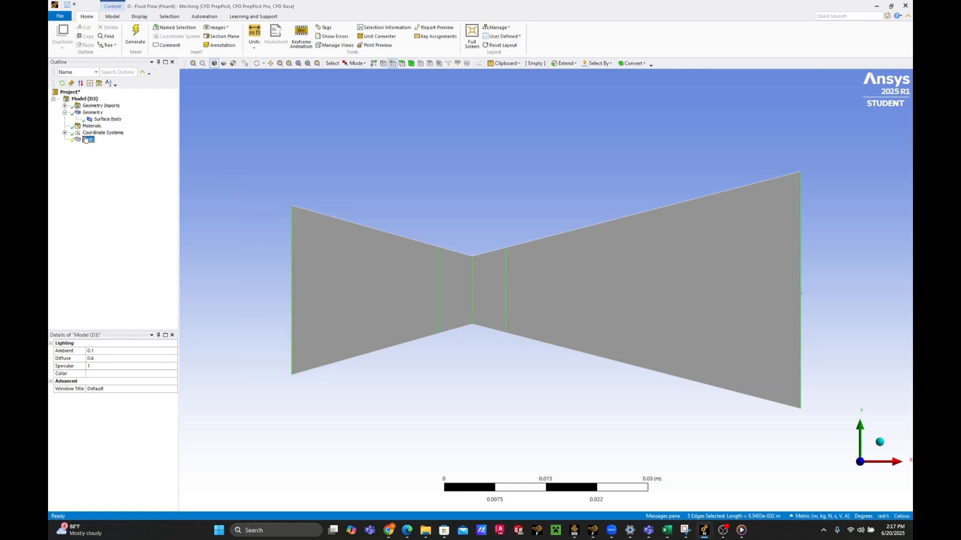
pyautogui.rightClick(86, 140)
pyautogui.moveTo(111, 144)
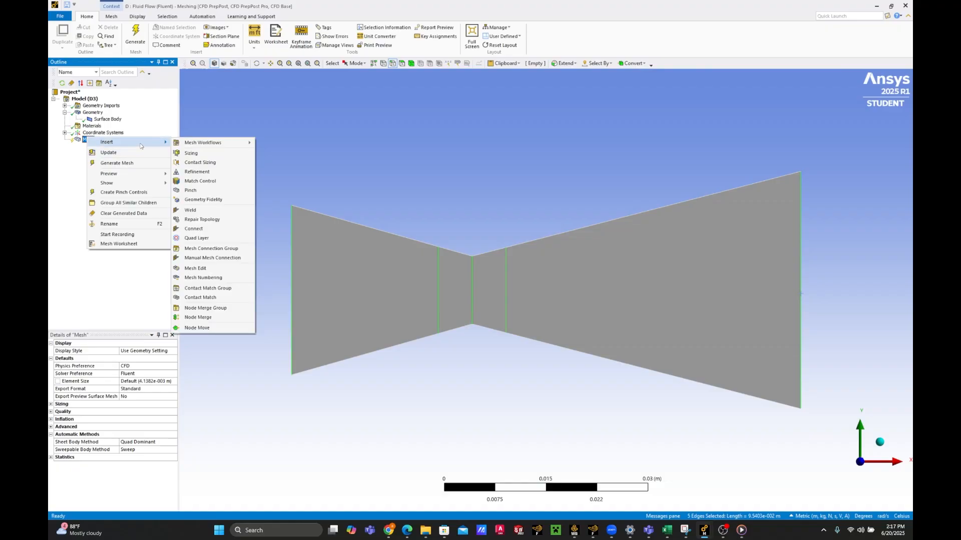
pyautogui.click(88, 141)
pyautogui.rightClick(88, 142)
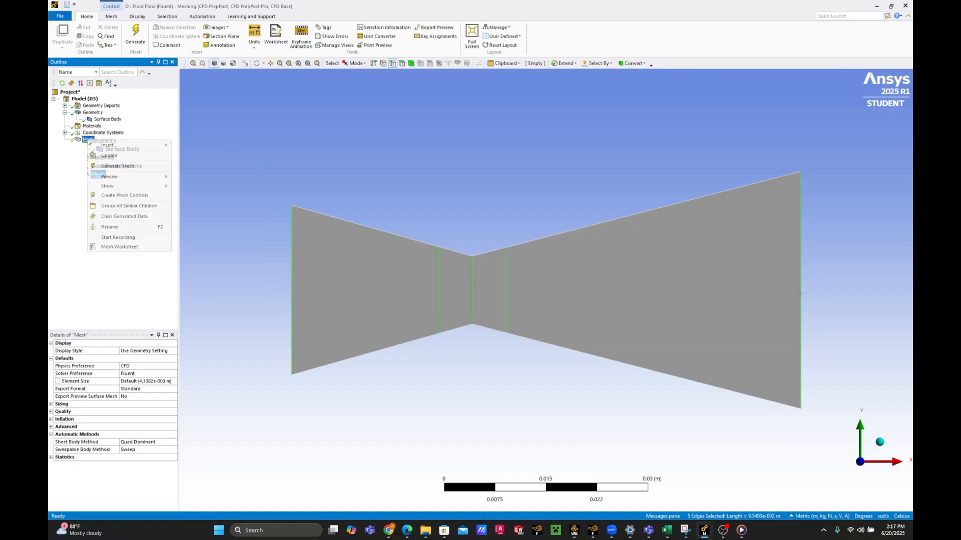
pyautogui.click(81, 151)
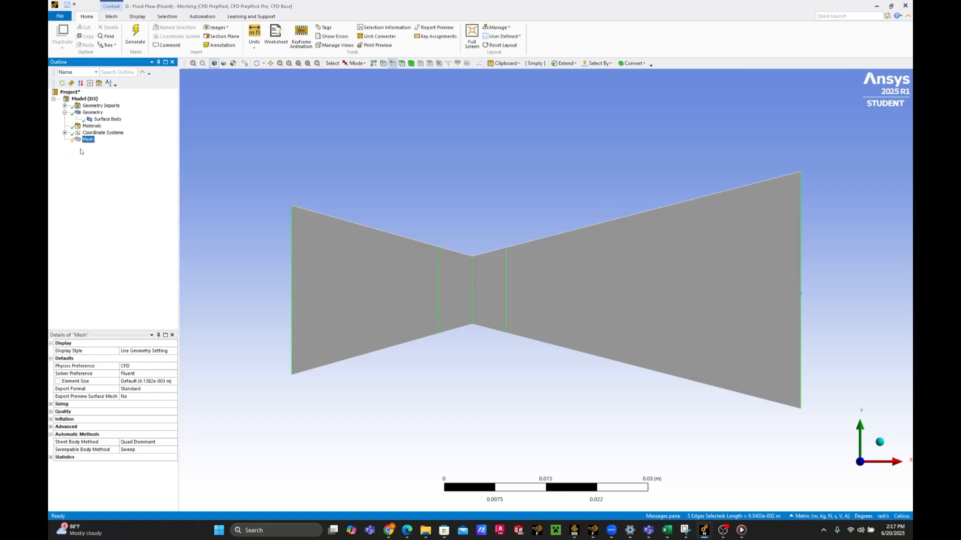
pyautogui.click(88, 134)
pyautogui.click(88, 142)
pyautogui.rightClick(88, 145)
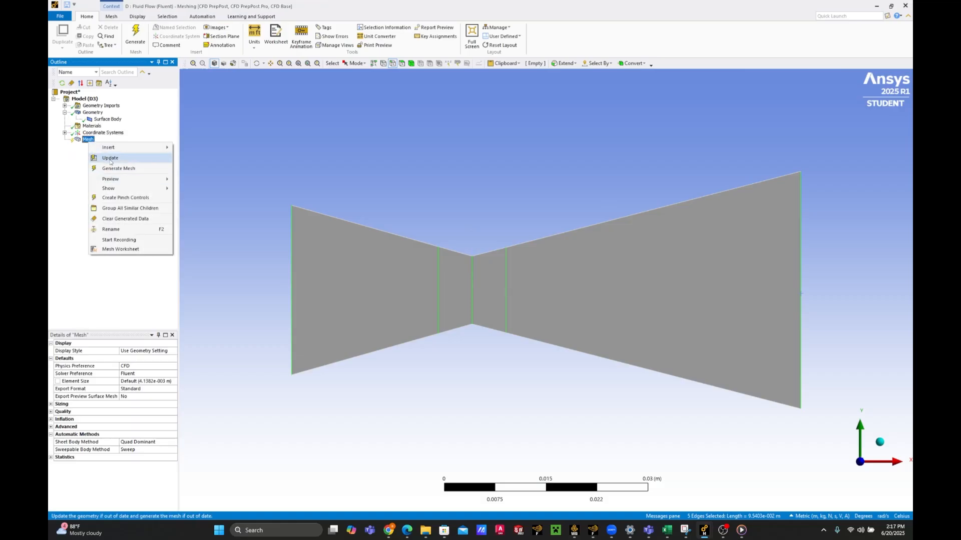
pyautogui.moveTo(125, 148)
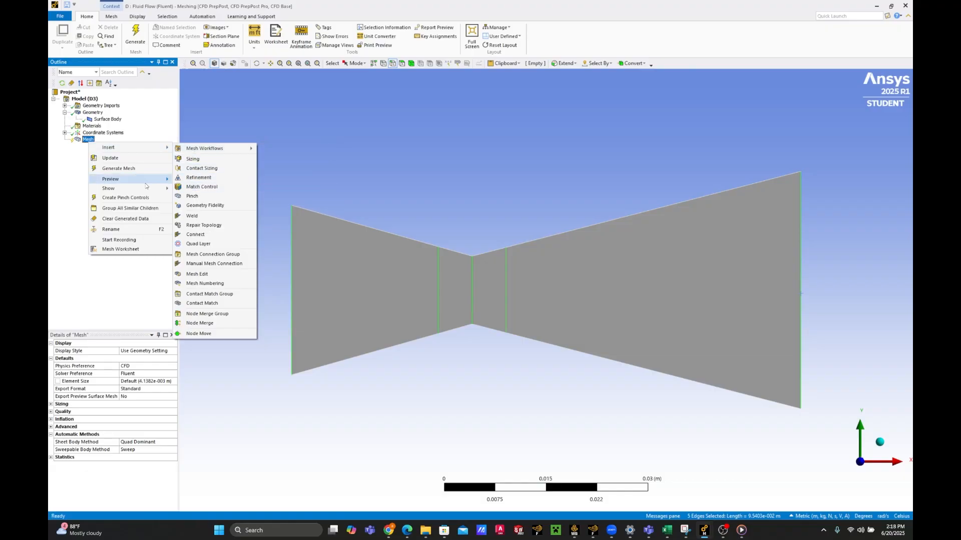
pyautogui.press('Escape')
pyautogui.press('Escape')
pyautogui.click(274, 161)
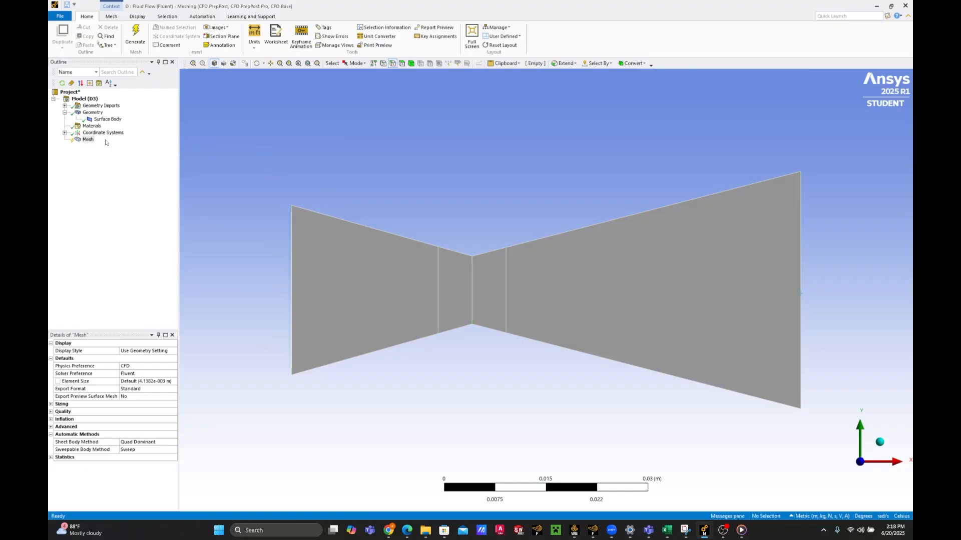
# Insert a mesh Method and apply the whole nozzle surface body as its geometry
pyautogui.rightClick(87, 140)
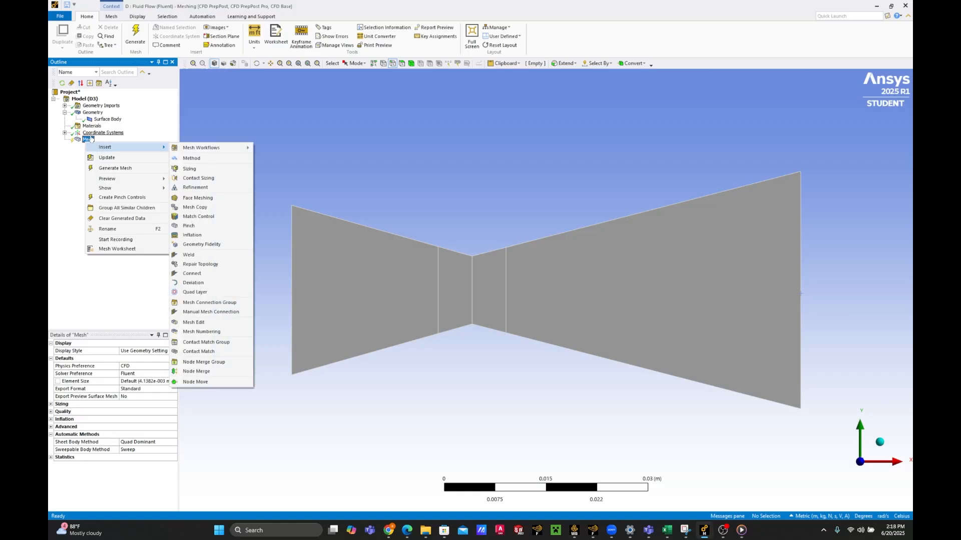
pyautogui.click(191, 159)
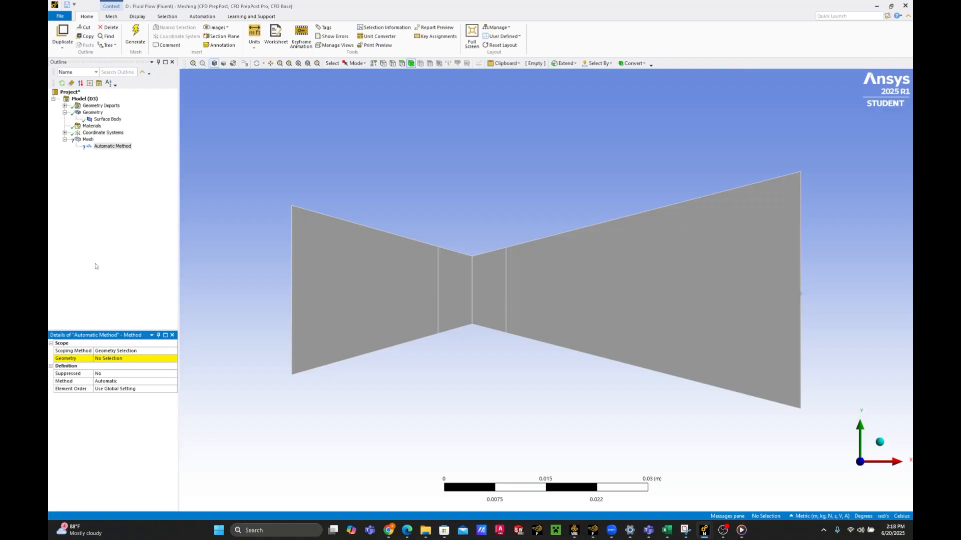
pyautogui.click(133, 359)
pyautogui.click(359, 290)
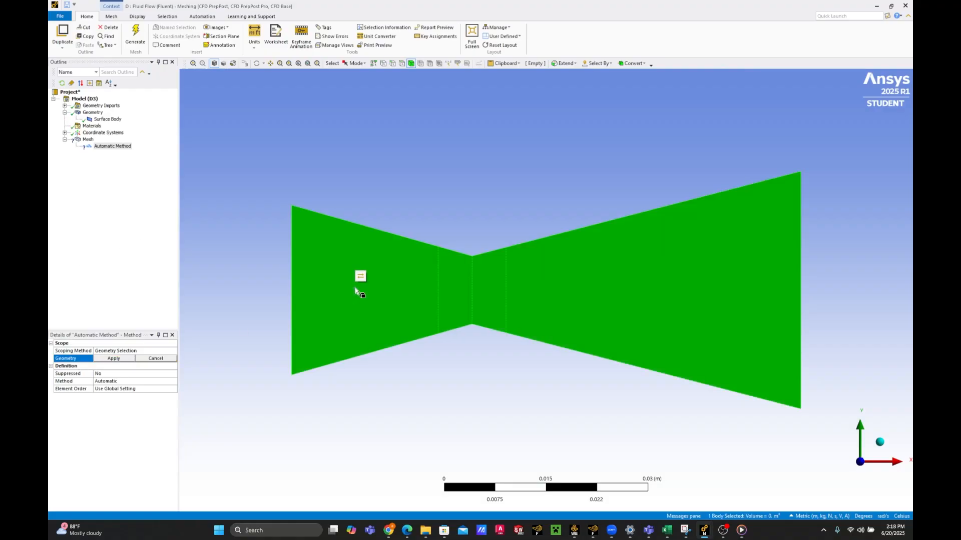
pyautogui.click(114, 358)
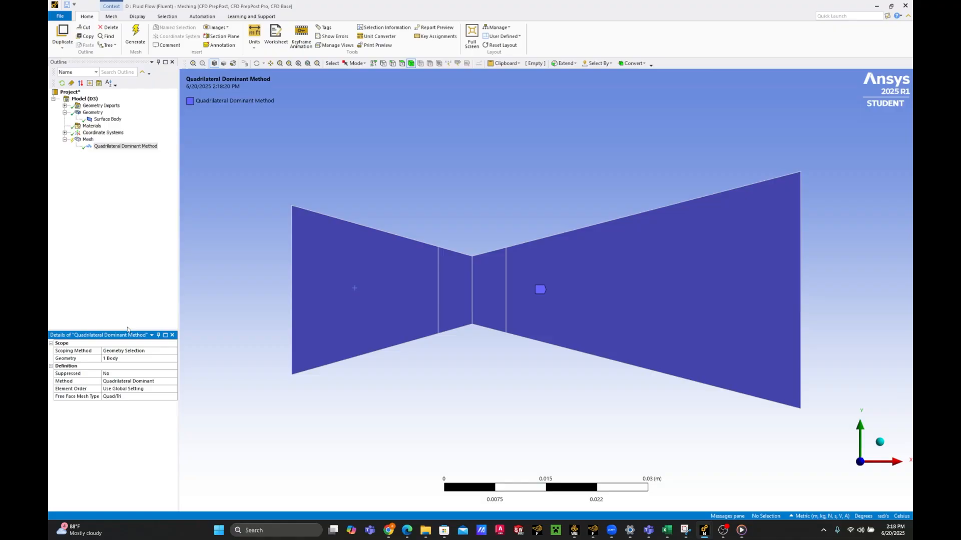
# Set the free face mesh type of the quadrilateral dominant method to All Quad
pyautogui.click(134, 397)
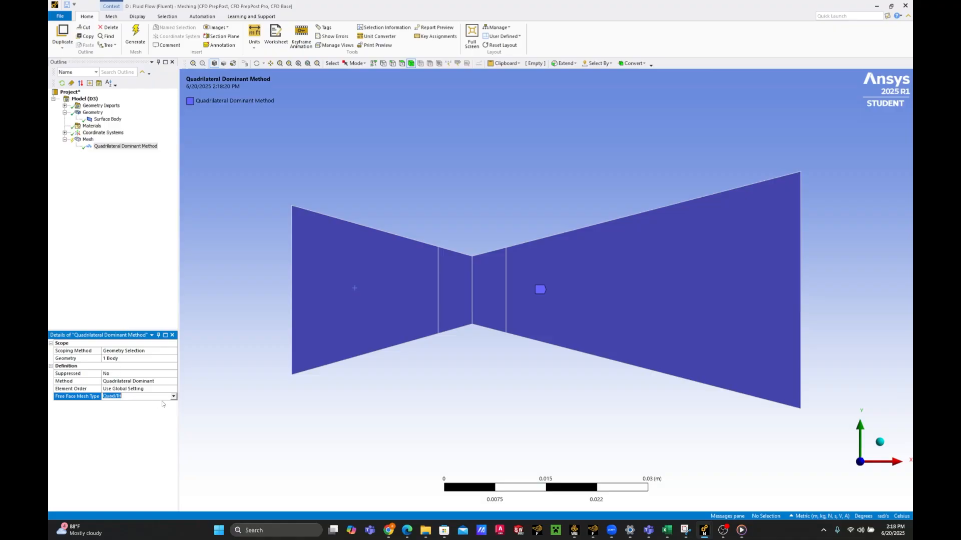
pyautogui.click(141, 409)
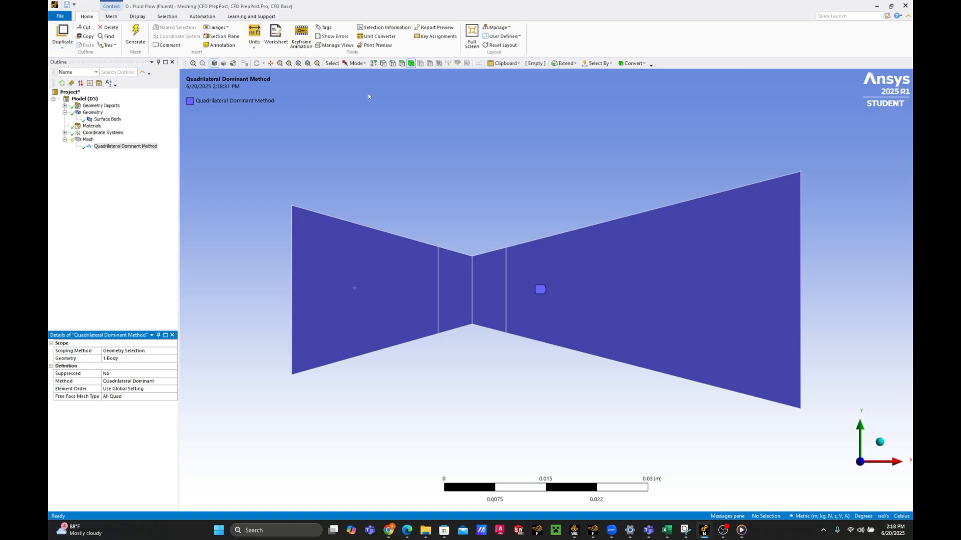
# Insert an edge sizing on the five vertical edges: inlet, outlet, throat and the two split lines beside the throat
pyautogui.click(394, 64)
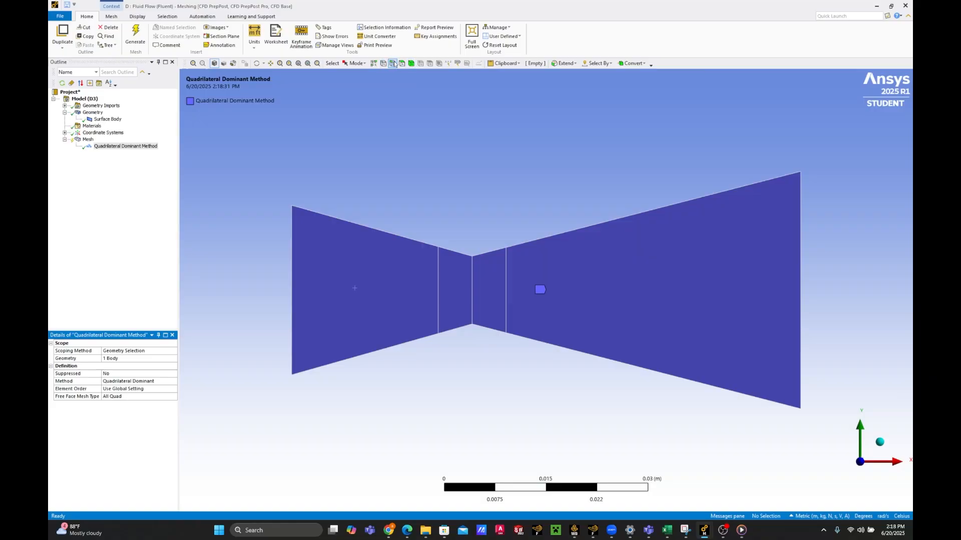
pyautogui.click(292, 266)
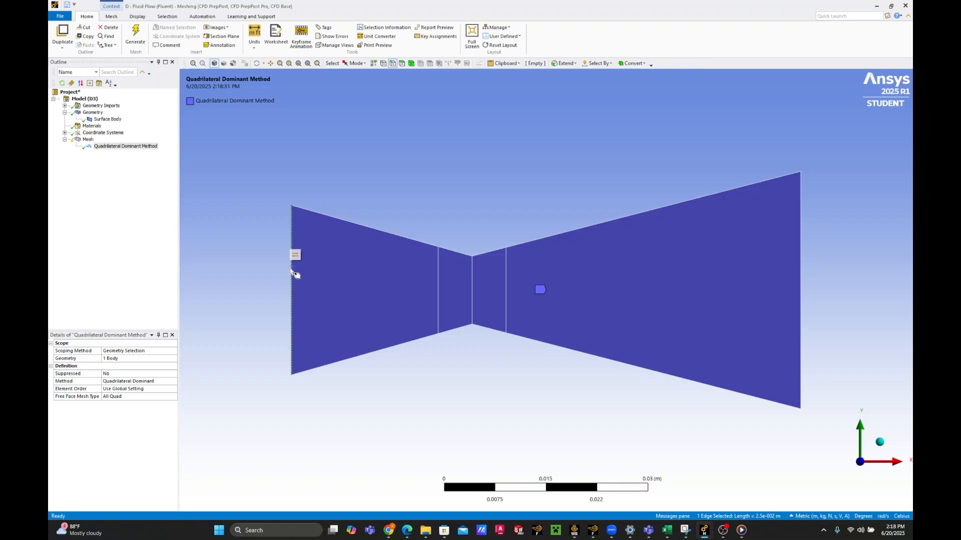
pyautogui.keyDown('ctrl'); pyautogui.click(439, 282); pyautogui.keyUp('ctrl')
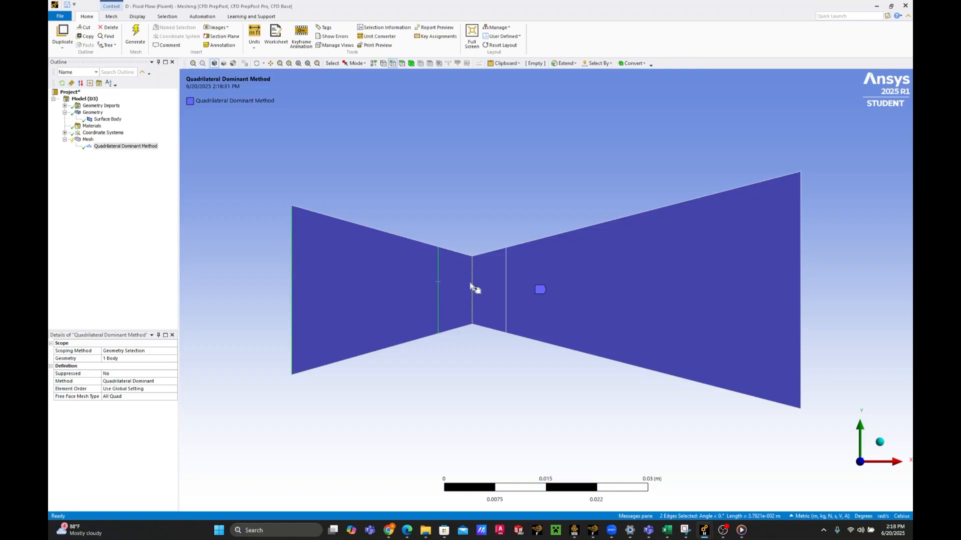
pyautogui.keyDown('ctrl'); pyautogui.click(471, 286); pyautogui.keyUp('ctrl')
pyautogui.keyDown('ctrl'); pyautogui.click(506, 284); pyautogui.keyUp('ctrl')
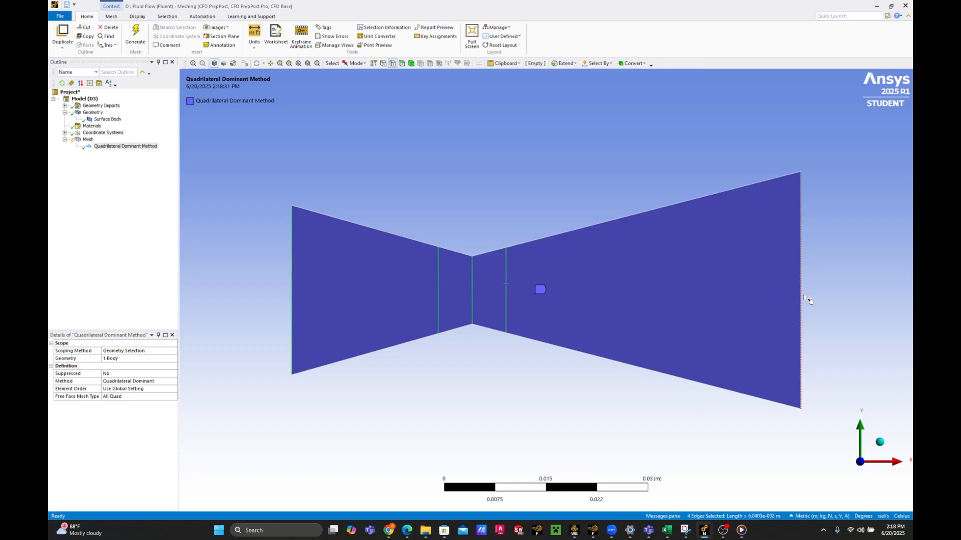
pyautogui.keyDown('ctrl'); pyautogui.click(802, 296); pyautogui.keyUp('ctrl')
pyautogui.rightClick(874, 294)
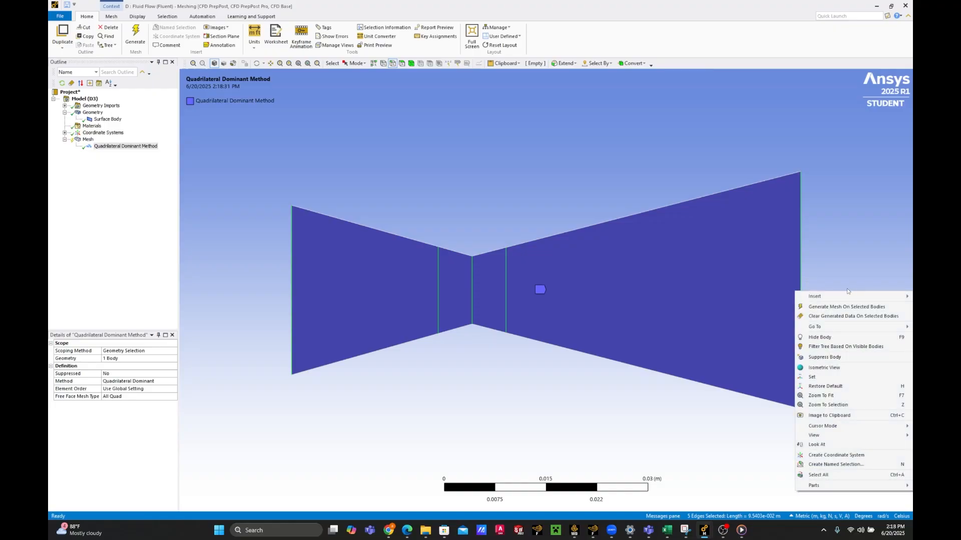
pyautogui.moveTo(821, 297)
pyautogui.click(765, 300)
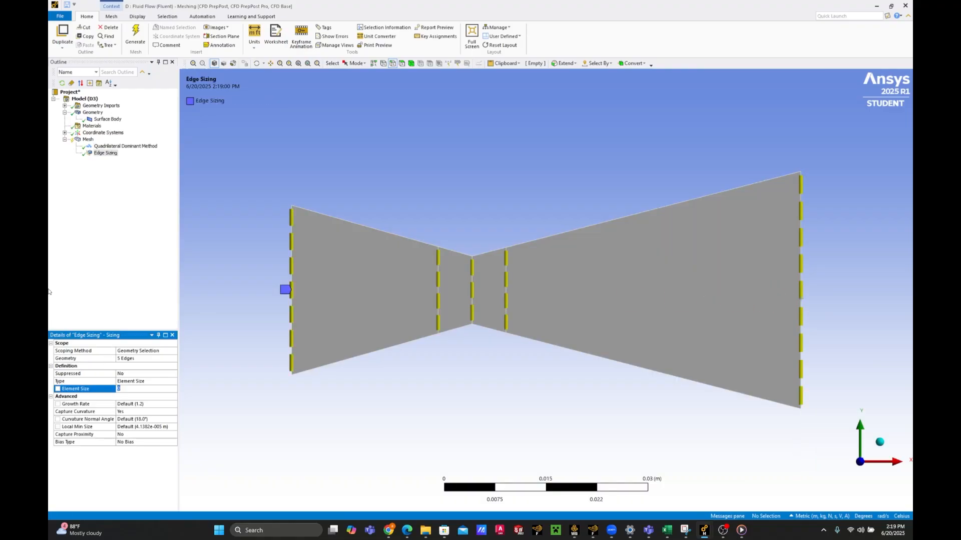
# Define the vertical edges' sizing by Number of Divisions with 30 divisions and generate the mesh
pyautogui.click(115, 382)
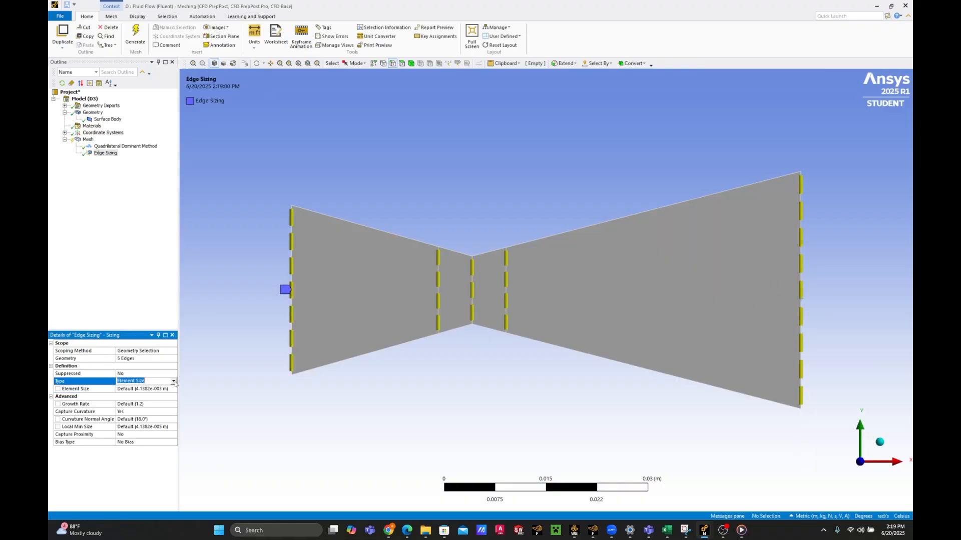
pyautogui.click(175, 382)
pyautogui.click(142, 397)
pyautogui.click(145, 390)
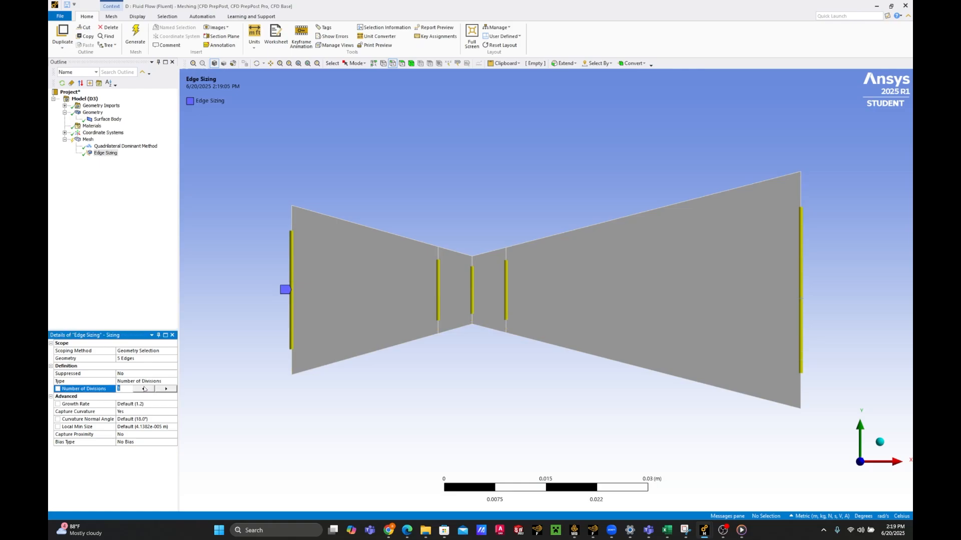
pyautogui.write('3')
pyautogui.write('0')
pyautogui.click(138, 259)
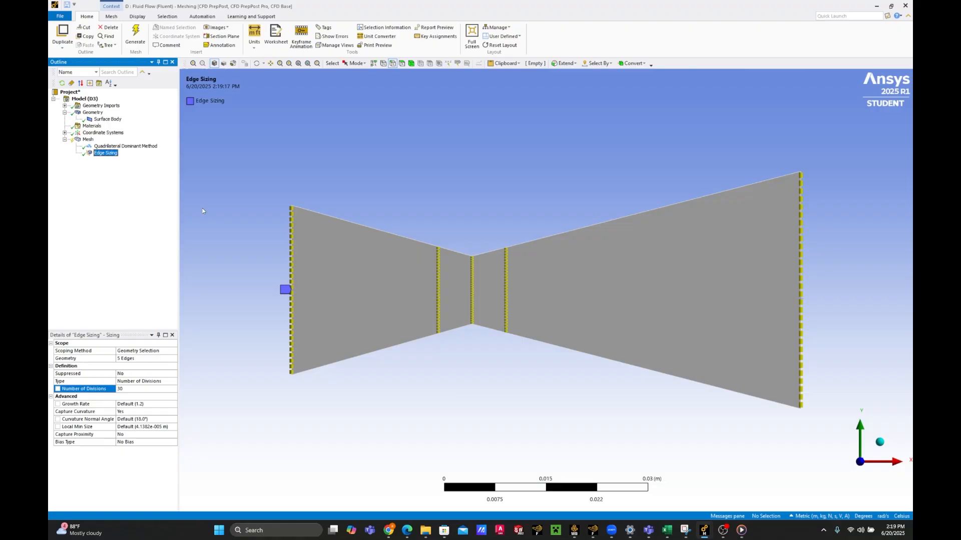
pyautogui.click(234, 216)
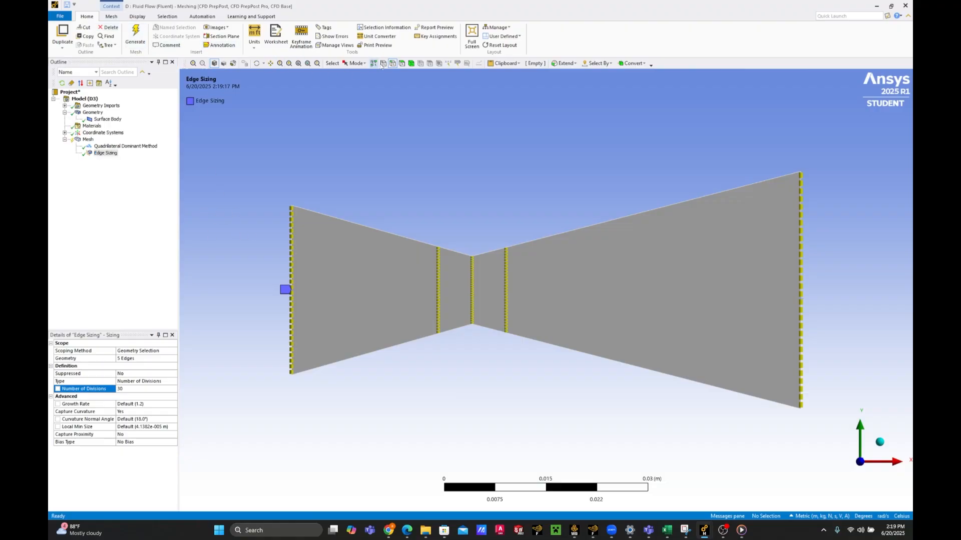
pyautogui.click(395, 62)
pyautogui.click(83, 271)
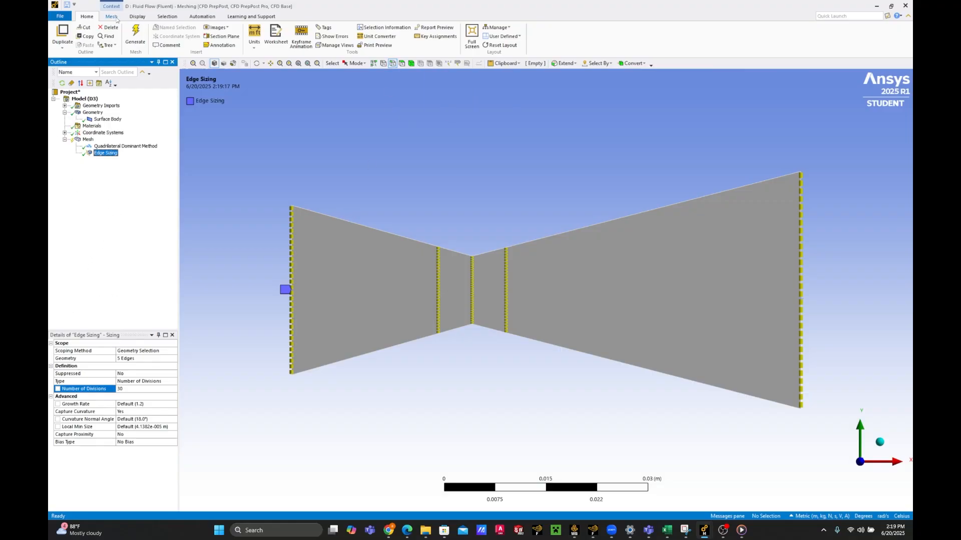
pyautogui.click(135, 34)
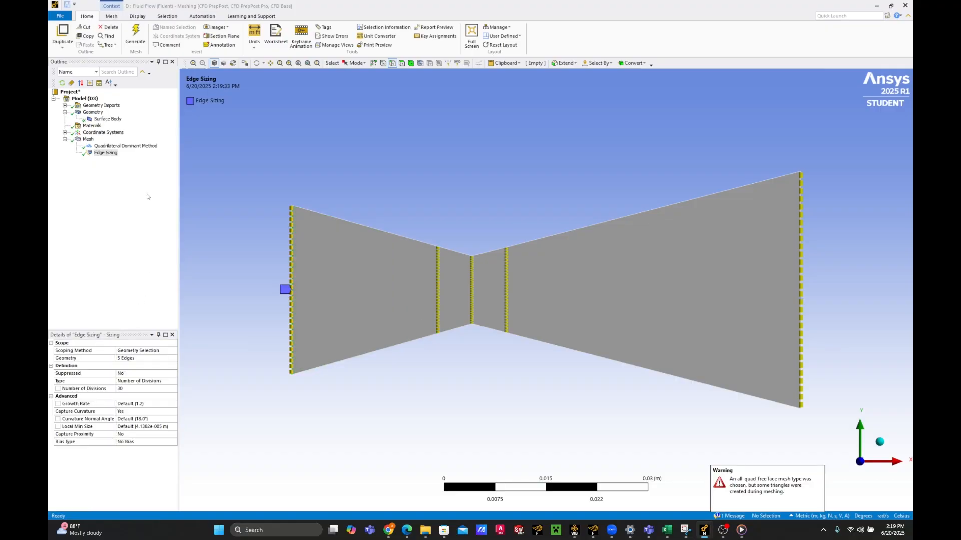
# Insert a second edge sizing on the eight sloped wall edges along the nozzle's upper and lower sides
pyautogui.click(393, 63)
pyautogui.click(352, 223)
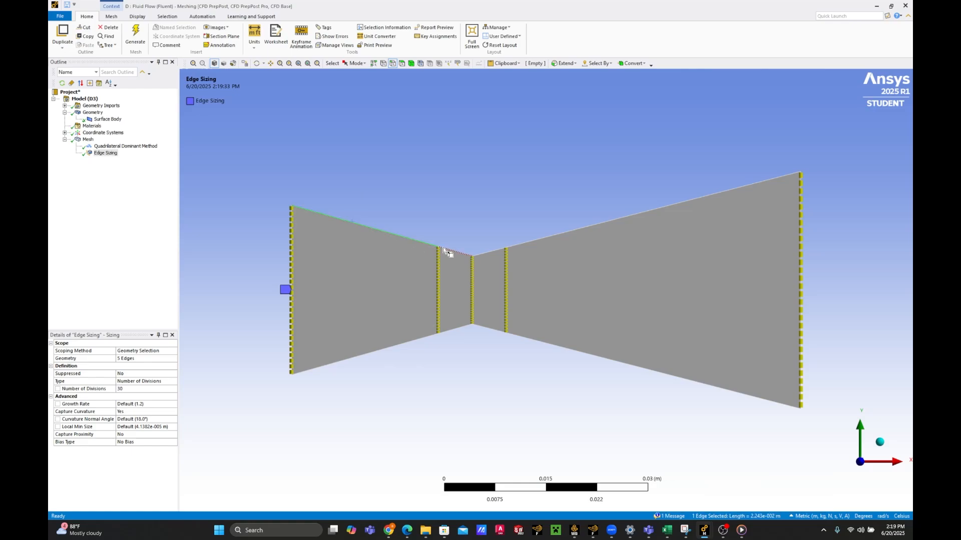
pyautogui.keyDown('ctrl'); pyautogui.click(447, 250); pyautogui.keyUp('ctrl')
pyautogui.keyDown('ctrl'); pyautogui.click(485, 253); pyautogui.keyUp('ctrl')
pyautogui.keyDown('ctrl'); pyautogui.click(521, 243); pyautogui.keyUp('ctrl')
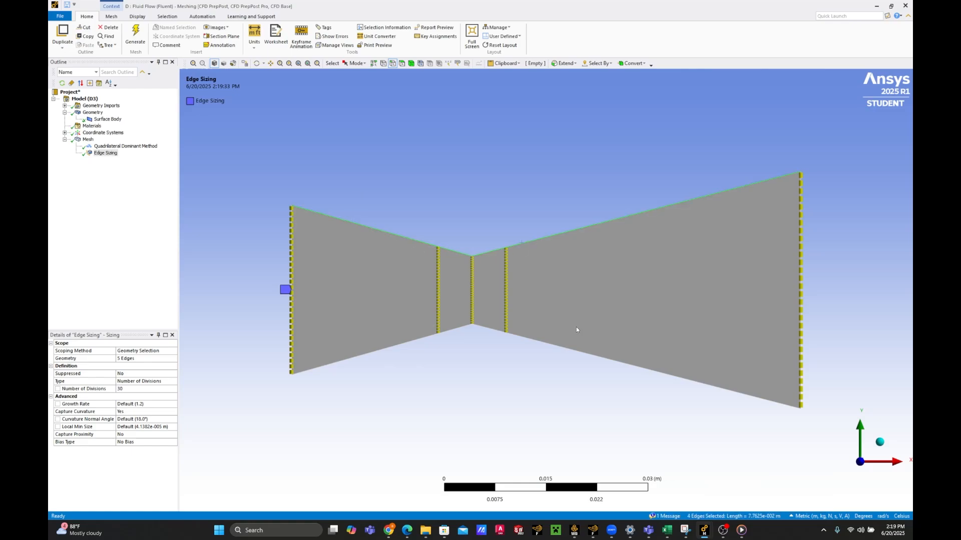
pyautogui.keyDown('ctrl'); pyautogui.click(586, 354); pyautogui.keyUp('ctrl')
pyautogui.keyDown('ctrl'); pyautogui.click(489, 329); pyautogui.keyUp('ctrl')
pyautogui.keyDown('ctrl'); pyautogui.click(449, 331); pyautogui.keyUp('ctrl')
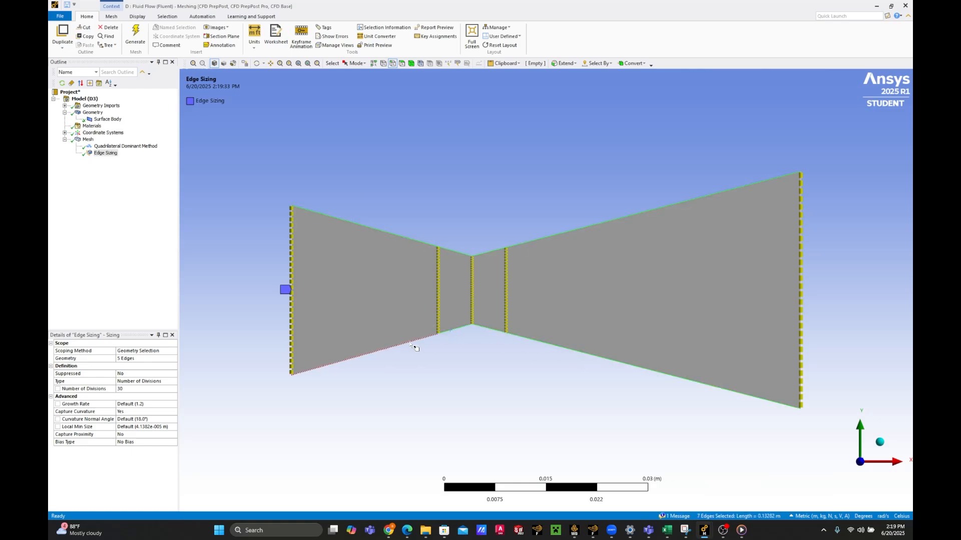
pyautogui.keyDown('ctrl'); pyautogui.click(412, 341); pyautogui.keyUp('ctrl')
pyautogui.rightClick(435, 361)
pyautogui.moveTo(531, 158)
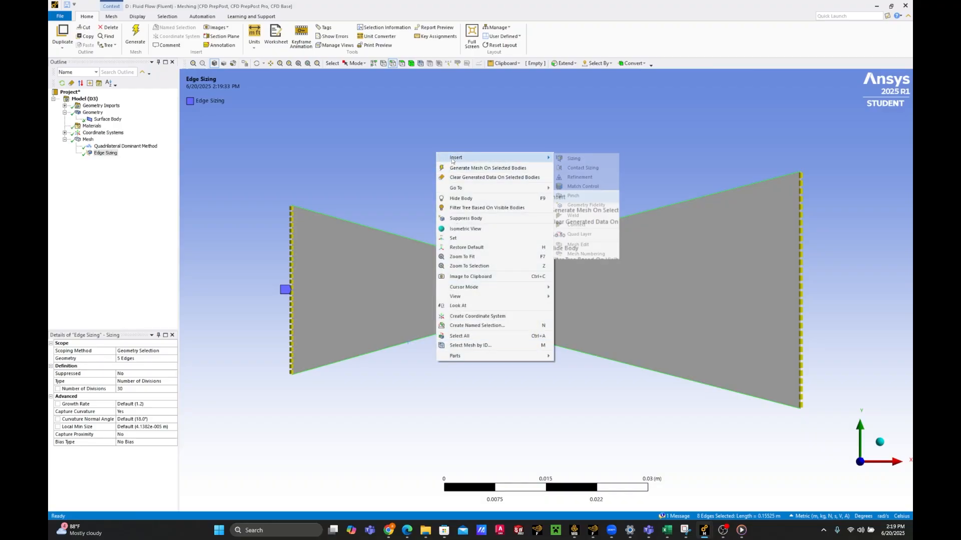
pyautogui.click(605, 160)
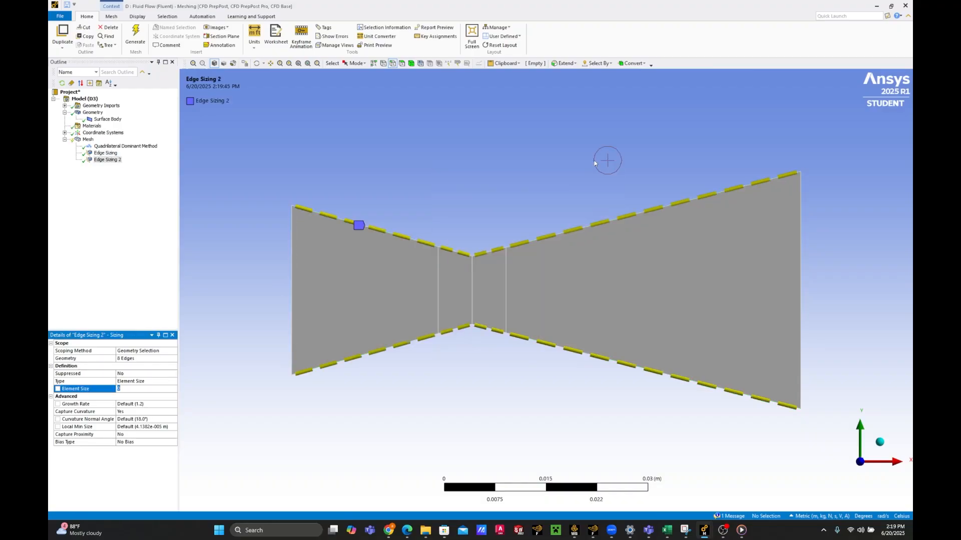
# Define the wall edges' sizing by Number of Divisions with 20 divisions and regenerate the mesh
pyautogui.click(161, 381)
pyautogui.click(174, 382)
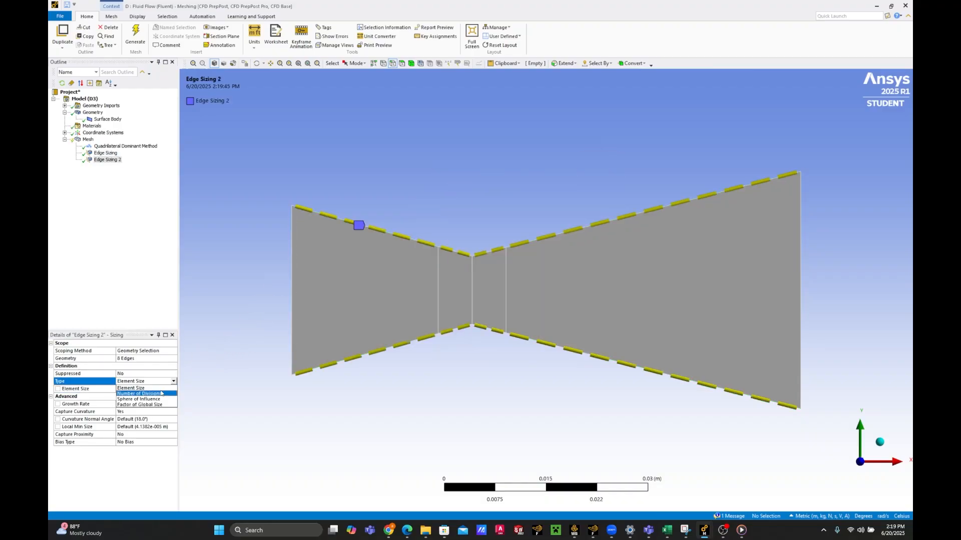
pyautogui.click(140, 396)
pyautogui.write('2')
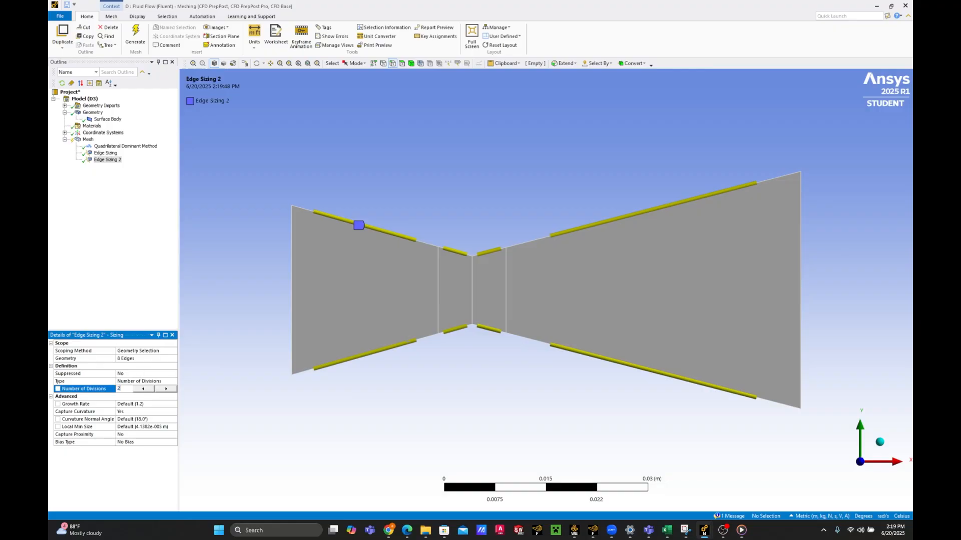
pyautogui.write('0')
pyautogui.press('Return')
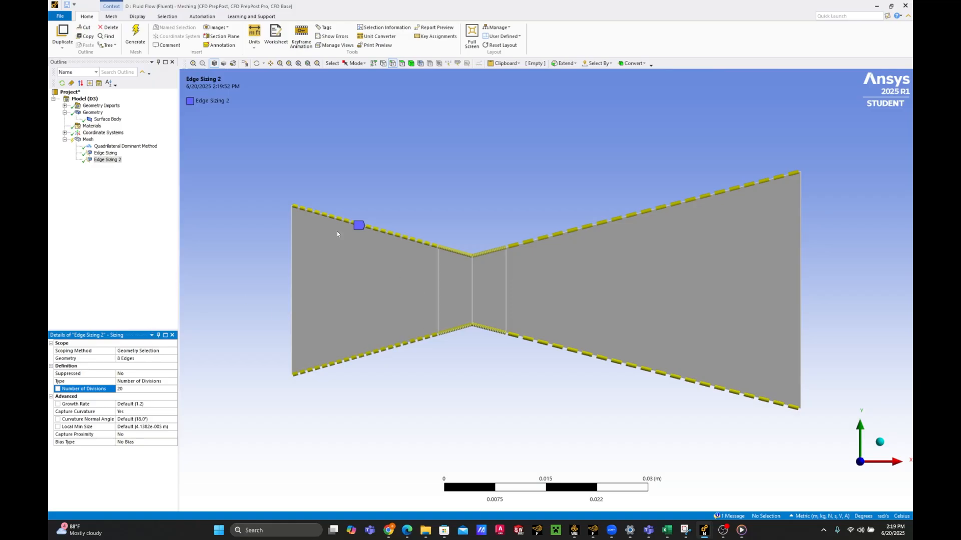
pyautogui.click(135, 34)
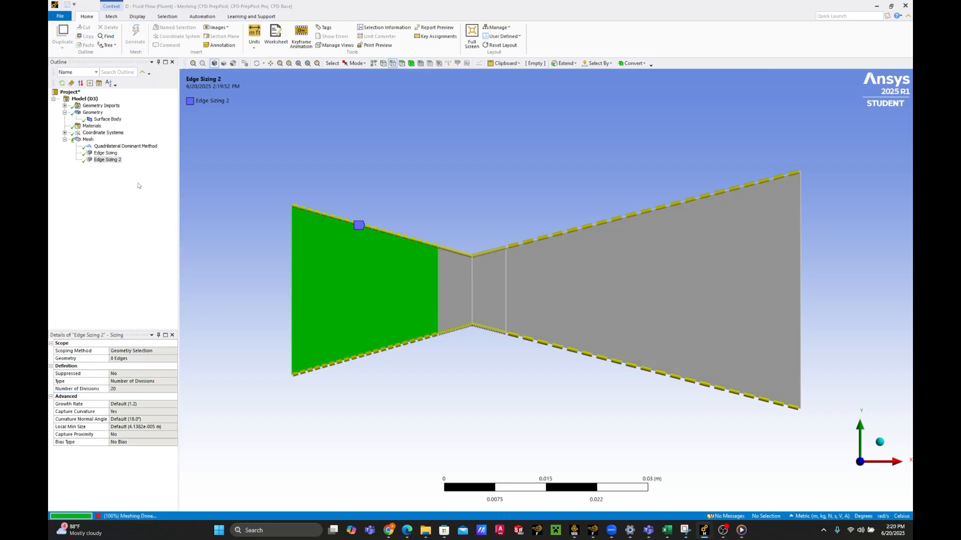
# Compare the edges and division counts of Edge Sizing and Edge Sizing 2
pyautogui.click(106, 153)
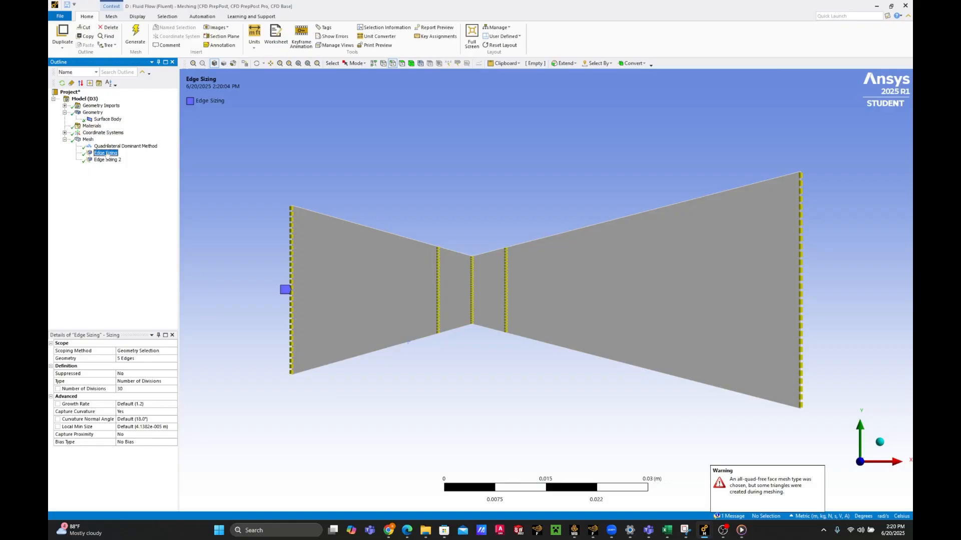
pyautogui.click(106, 159)
pyautogui.click(106, 153)
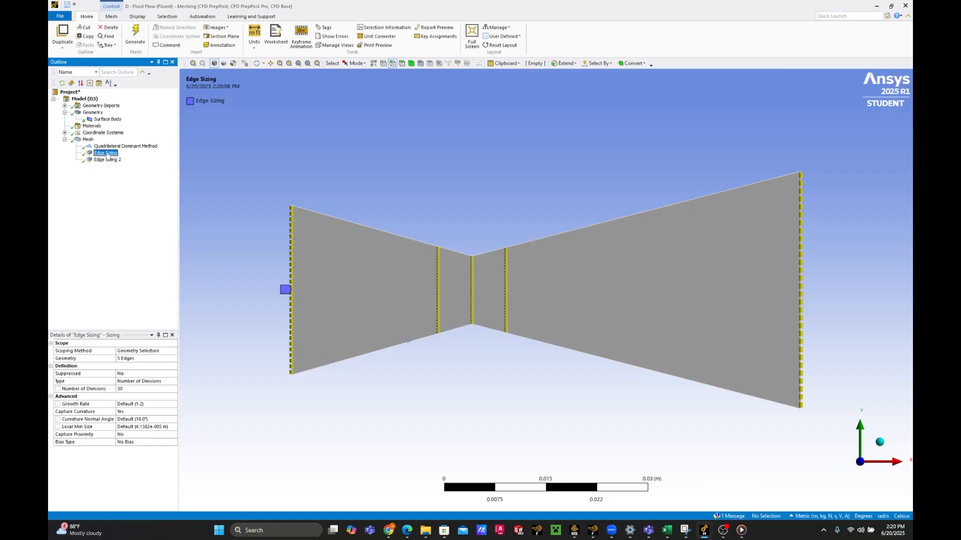
pyautogui.click(107, 160)
pyautogui.click(106, 153)
# Update the nozzle mesh with both edge sizings
pyautogui.rightClick(89, 140)
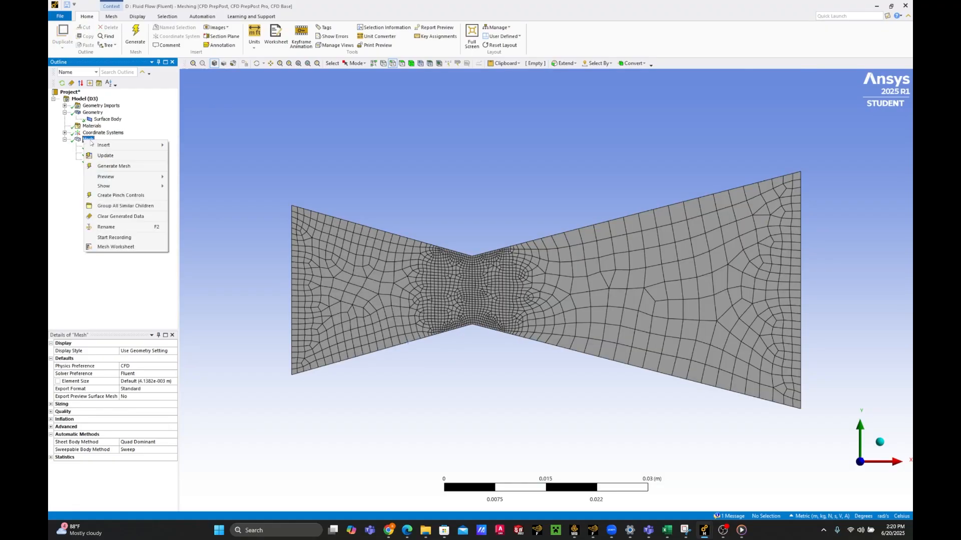
pyautogui.click(106, 155)
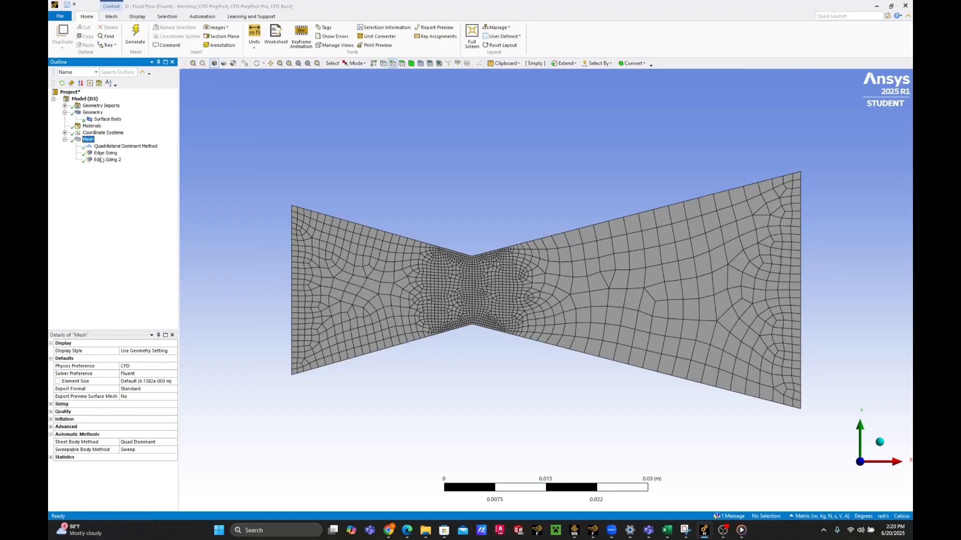
pyautogui.click(494, 226)
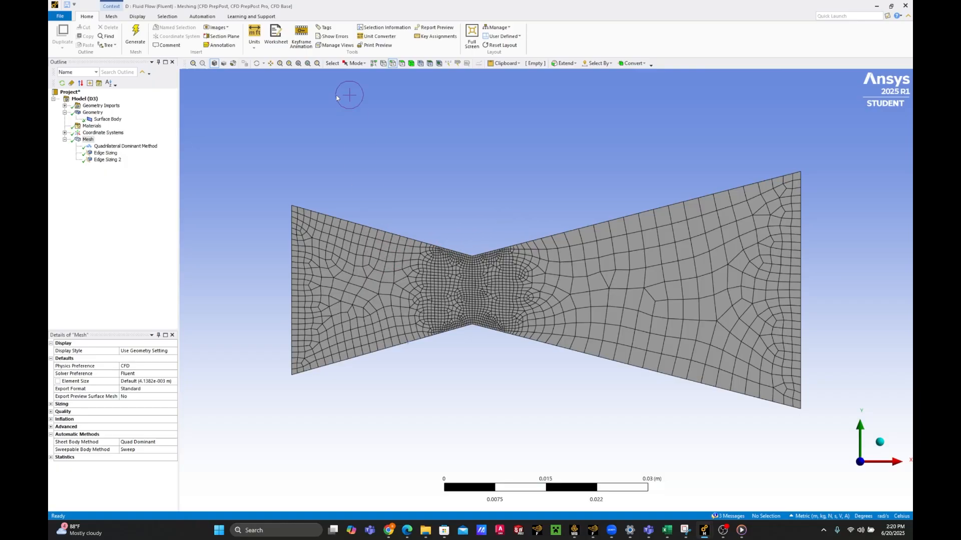
# Insert a Face Meshing control on all four nozzle faces
pyautogui.hotkey('ctrl', 'f')
pyautogui.click(356, 270)
pyautogui.keyDown('ctrl'); pyautogui.click(443, 284); pyautogui.keyUp('ctrl')
pyautogui.keyDown('ctrl'); pyautogui.click(489, 285); pyautogui.keyUp('ctrl')
pyautogui.keyDown('ctrl'); pyautogui.click(553, 279); pyautogui.keyUp('ctrl')
pyautogui.rightClick(550, 265)
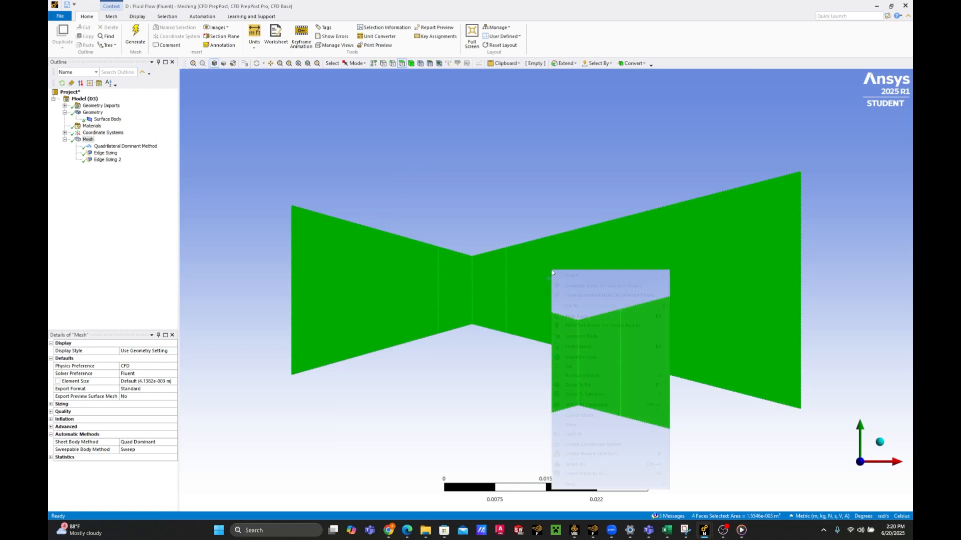
pyautogui.moveTo(615, 277)
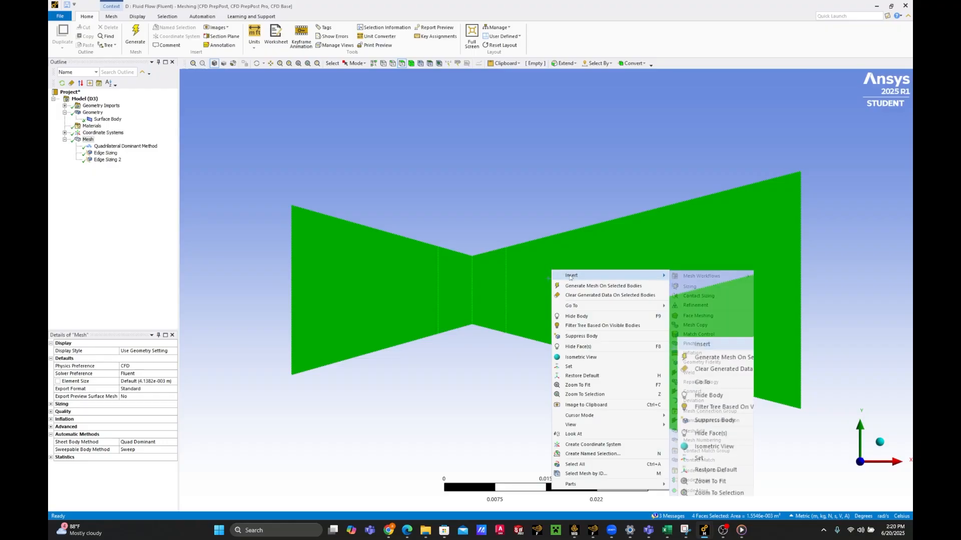
pyautogui.click(698, 316)
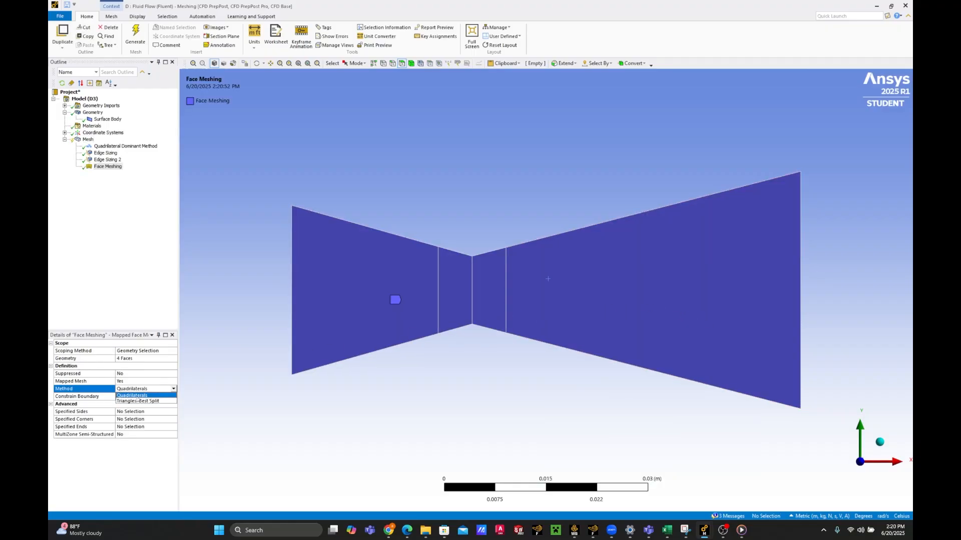
# Try the Triangles: Best Split method for the face meshing and return it to Quadrilaterals
pyautogui.click(147, 396)
pyautogui.click(173, 389)
pyautogui.click(166, 402)
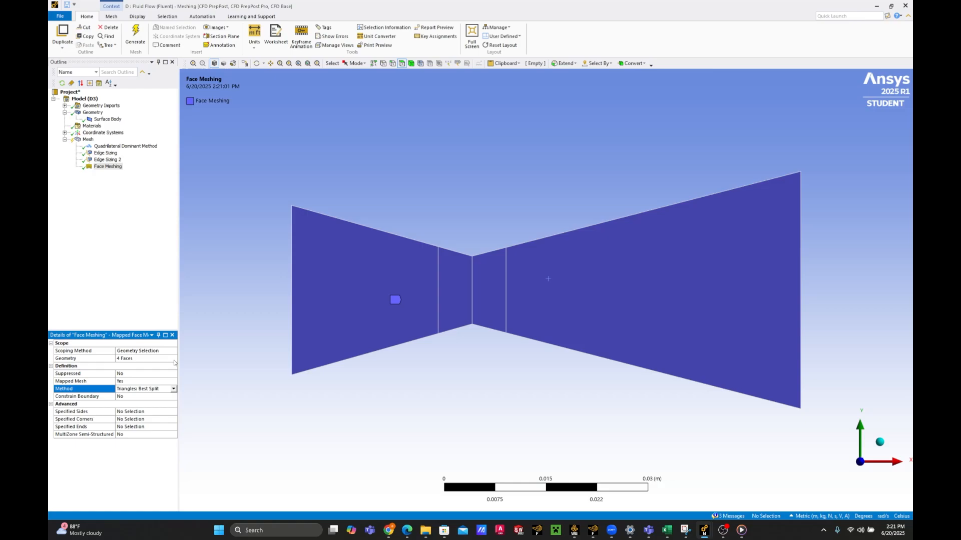
pyautogui.click(173, 389)
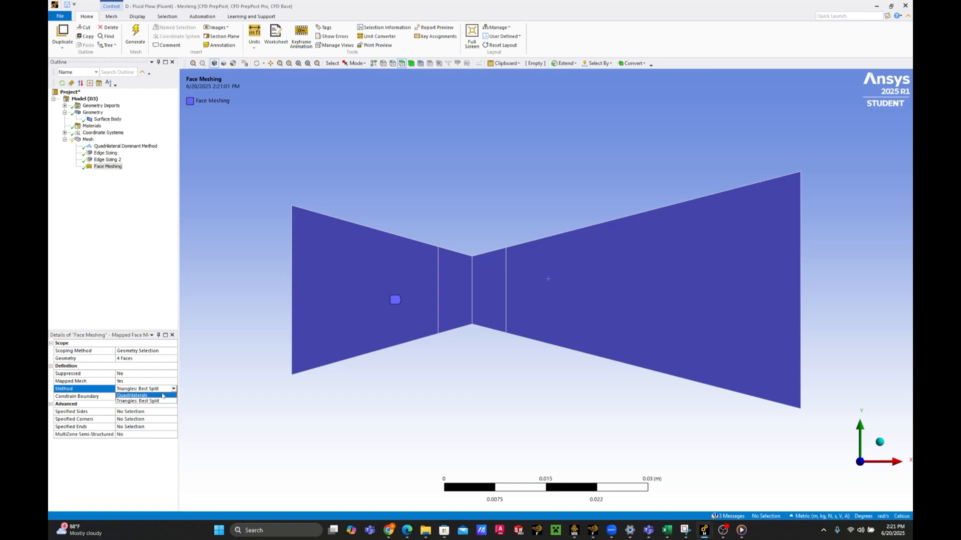
pyautogui.click(165, 394)
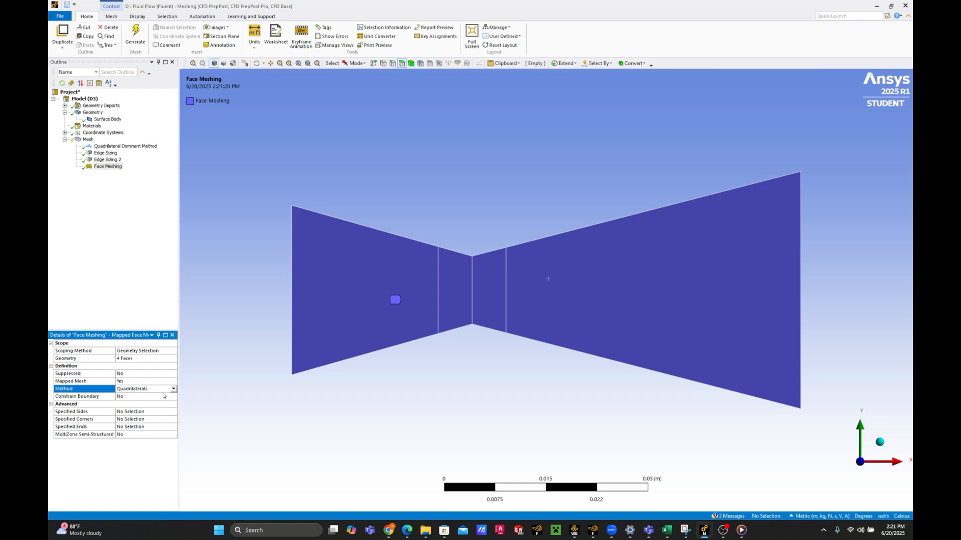
# Update the nozzle mesh with the quadrilateral face meshing applied
pyautogui.click(87, 140)
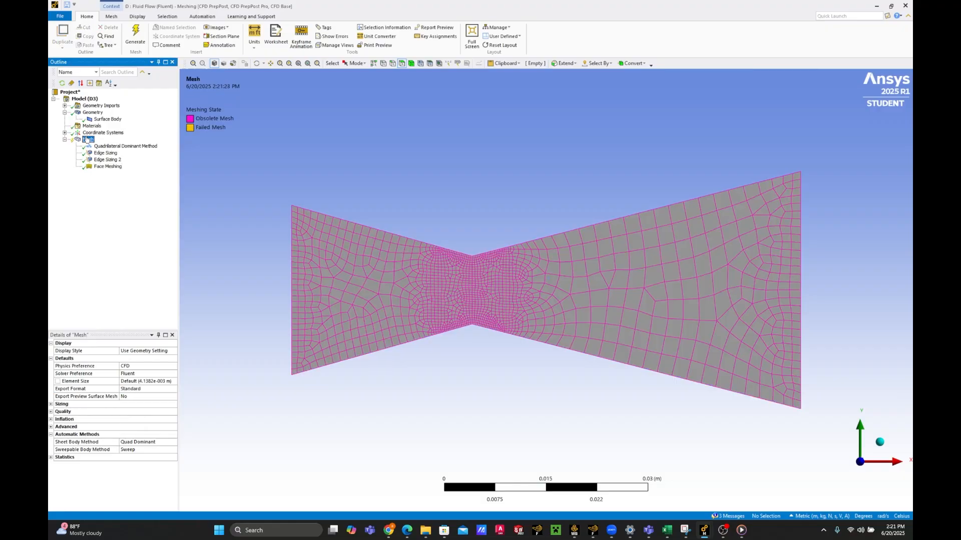
pyautogui.rightClick(87, 140)
pyautogui.click(109, 152)
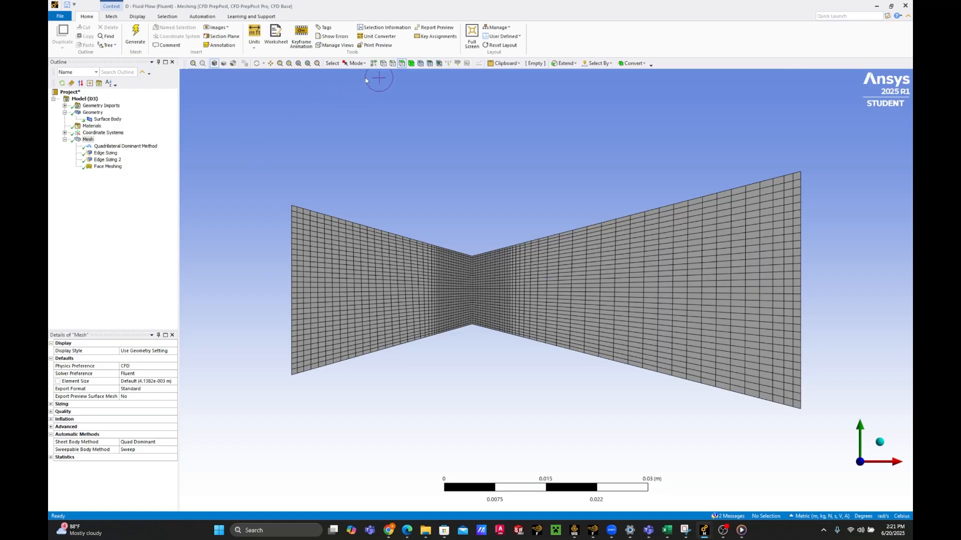
# Create a named selection "Inlet" on the vertical edge at the nozzle's converging end
pyautogui.click(392, 64)
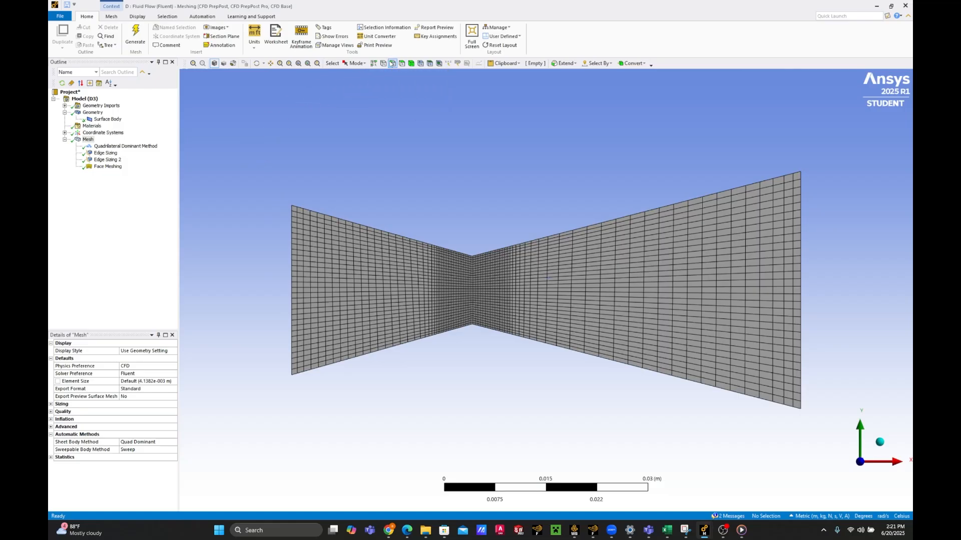
pyautogui.click(292, 260)
pyautogui.rightClick(293, 257)
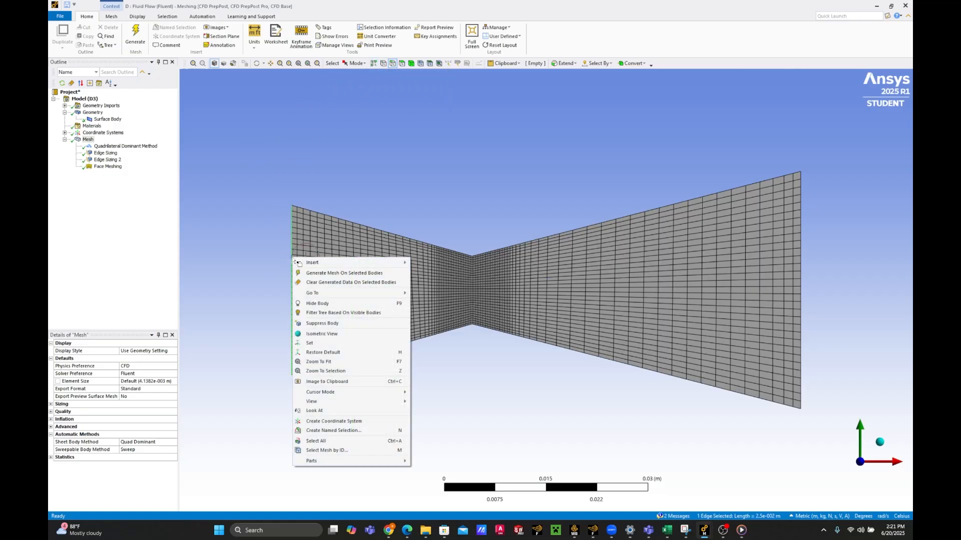
pyautogui.click(278, 231)
pyautogui.click(291, 232)
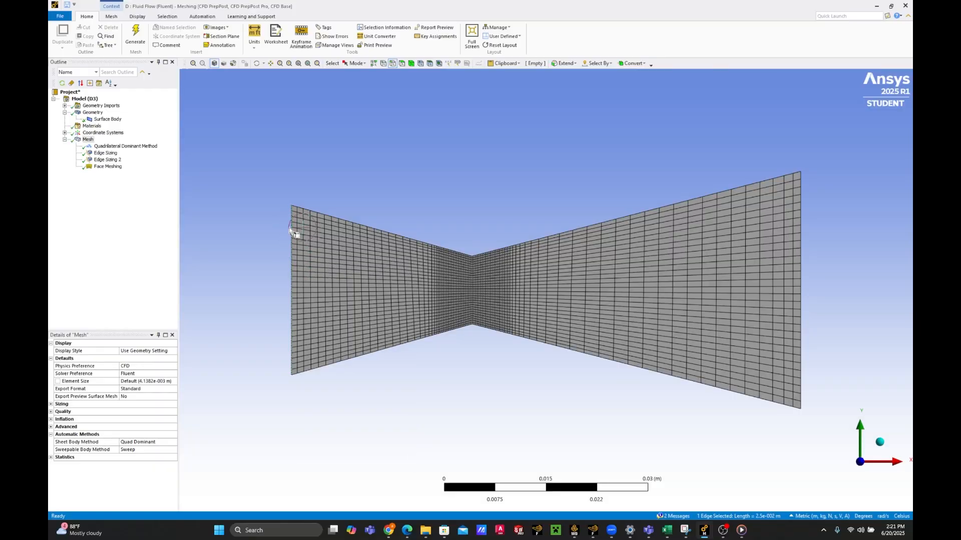
pyautogui.press('n')
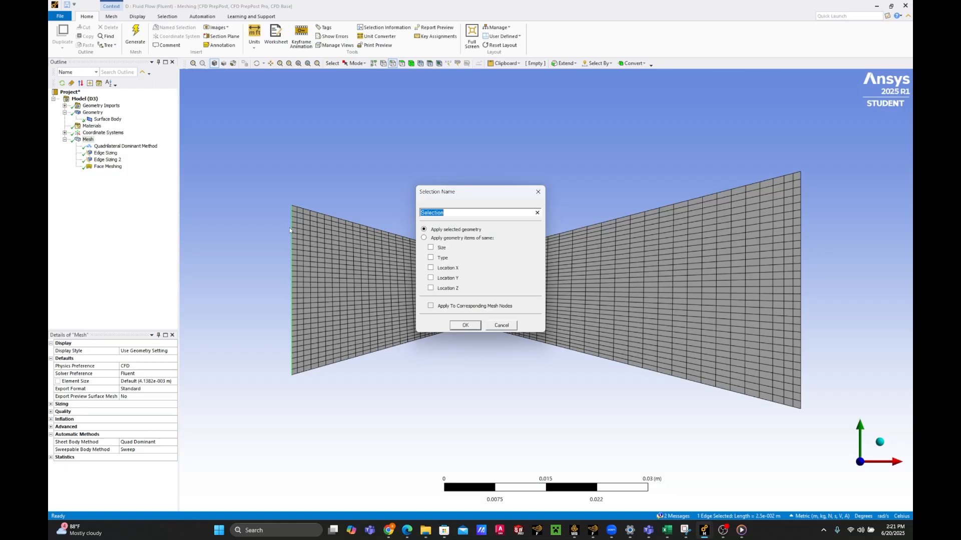
pyautogui.write('Inlet')
pyautogui.click(463, 325)
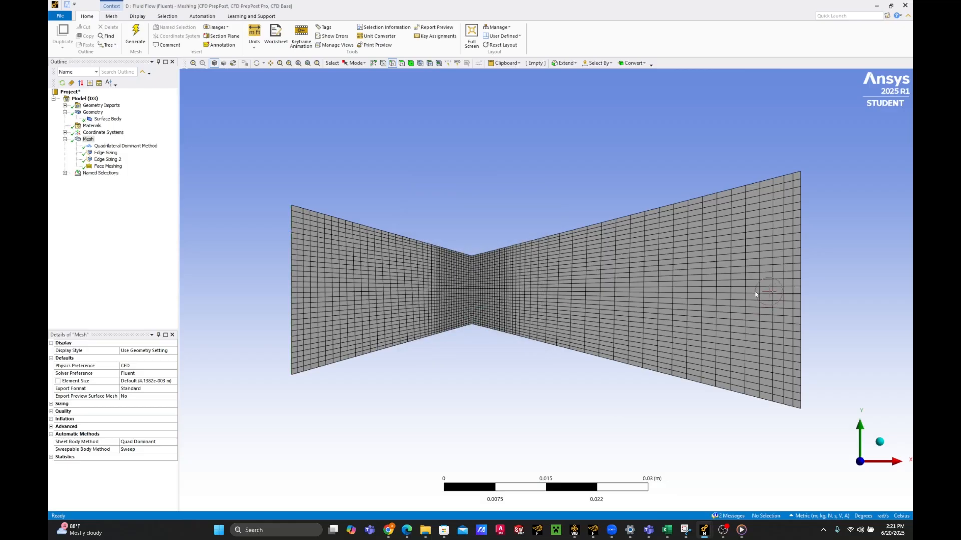
# Create a named selection "Outlet" on the vertical edge at the nozzle's diverging end
pyautogui.click(801, 286)
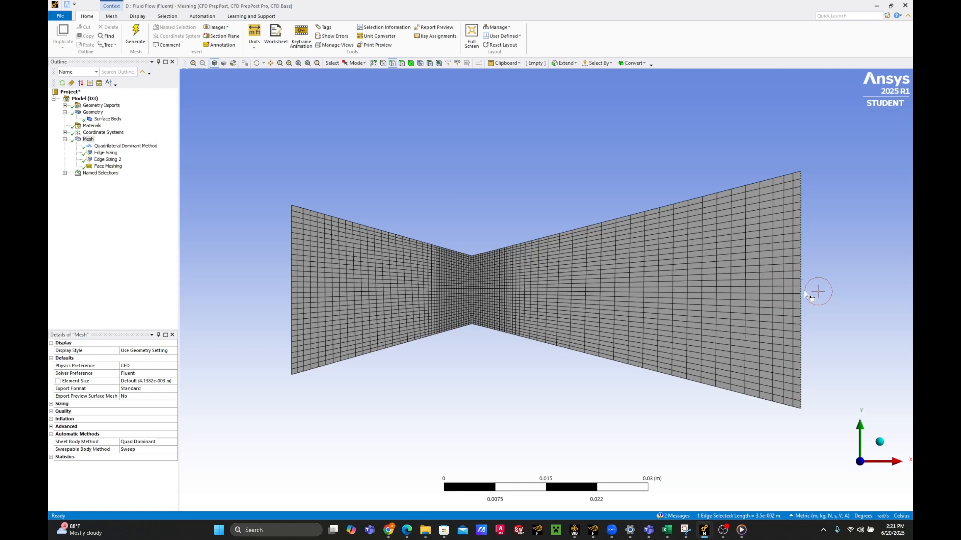
pyautogui.write('nOutlet')
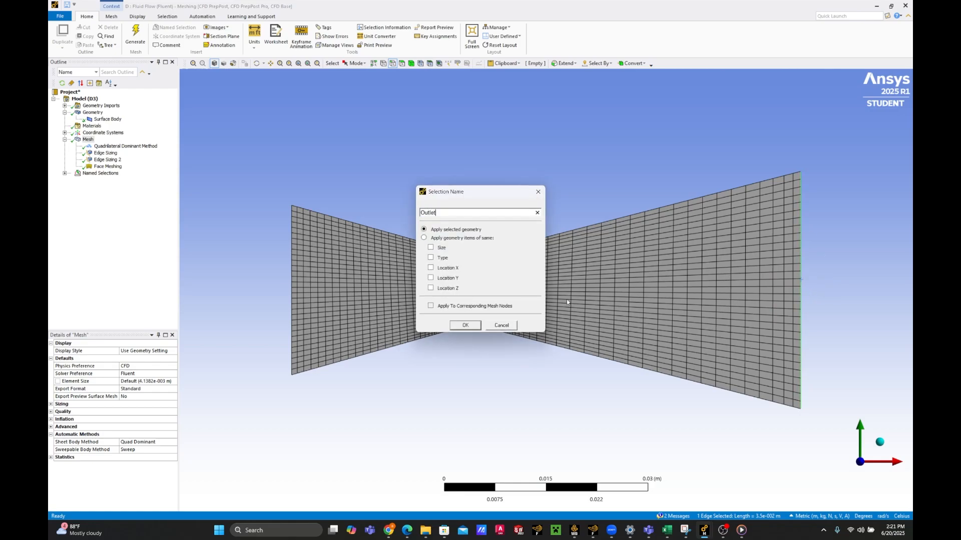
pyautogui.click(465, 325)
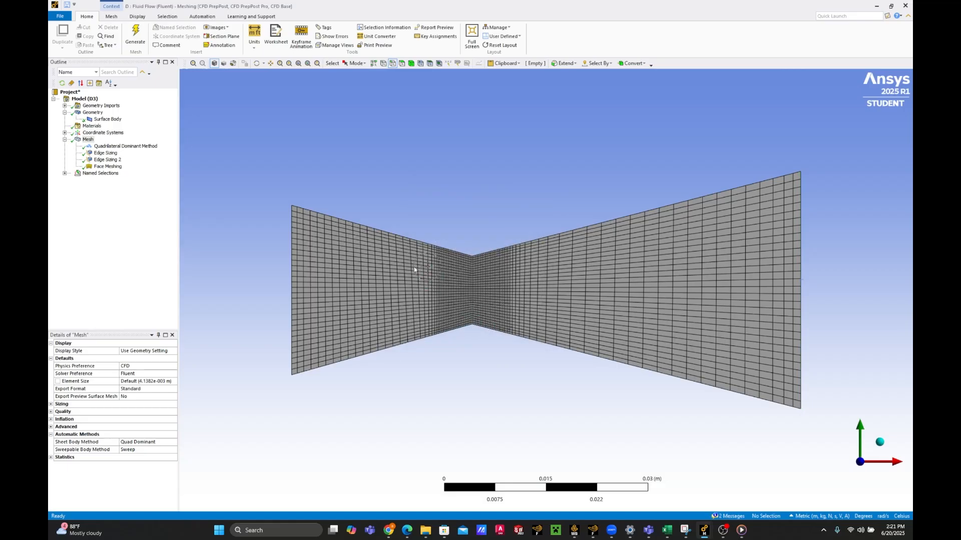
# Create a named selection "Walls" from the eight upper and lower contour edges of the nozzle
pyautogui.click(457, 250)
pyautogui.keyDown('ctrl'); pyautogui.click(458, 252); pyautogui.keyUp('ctrl')
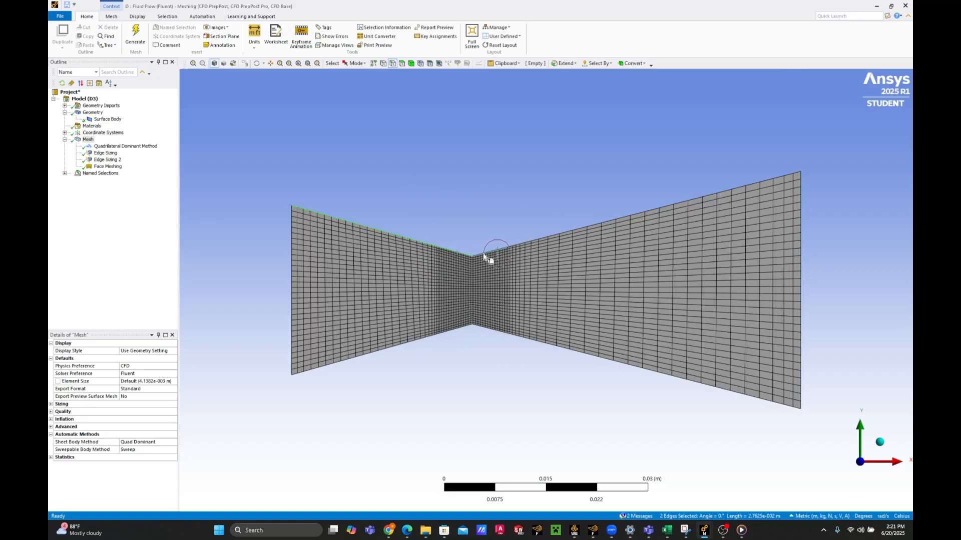
pyautogui.keyDown('ctrl'); pyautogui.click(483, 254); pyautogui.keyUp('ctrl')
pyautogui.keyDown('ctrl'); pyautogui.click(529, 242); pyautogui.keyUp('ctrl')
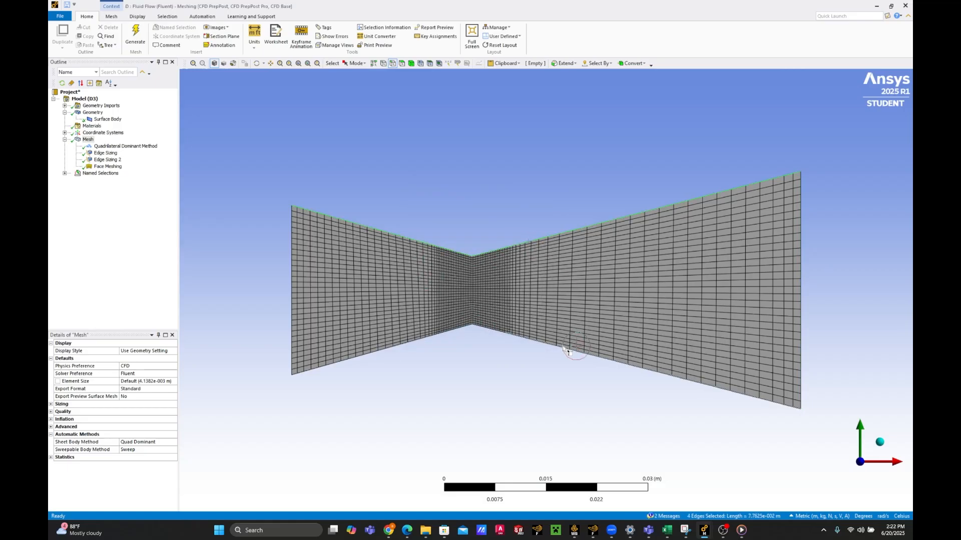
pyautogui.keyDown('ctrl'); pyautogui.click(568, 349); pyautogui.keyUp('ctrl')
pyautogui.keyDown('ctrl'); pyautogui.click(476, 328); pyautogui.keyUp('ctrl')
pyautogui.keyDown('ctrl'); pyautogui.click(448, 333); pyautogui.keyUp('ctrl')
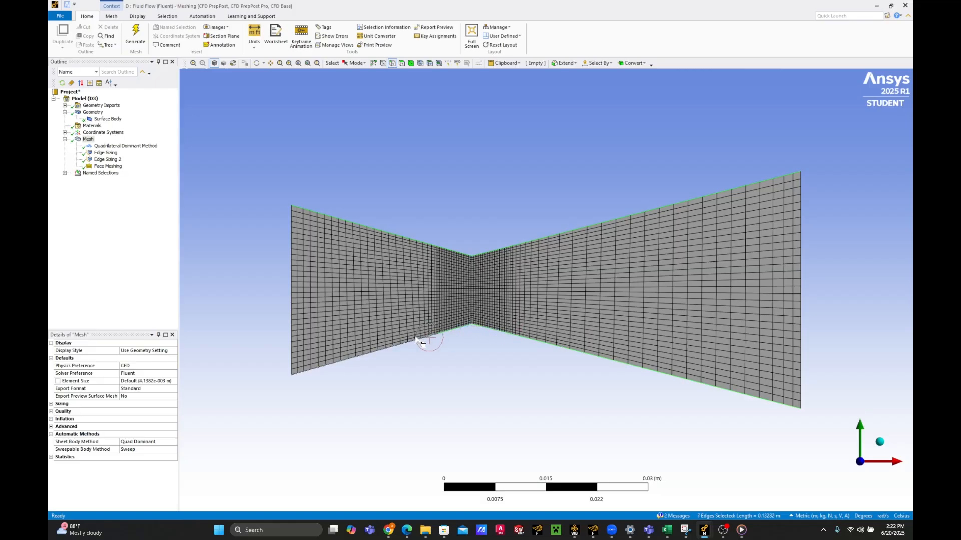
pyautogui.keyDown('ctrl'); pyautogui.click(420, 341); pyautogui.keyUp('ctrl')
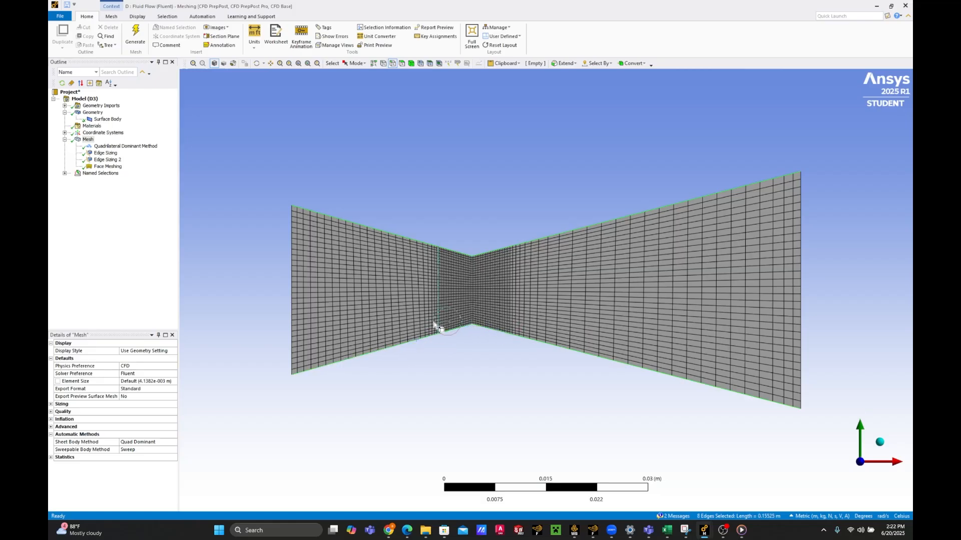
pyautogui.write('n')
pyautogui.write('Walls')
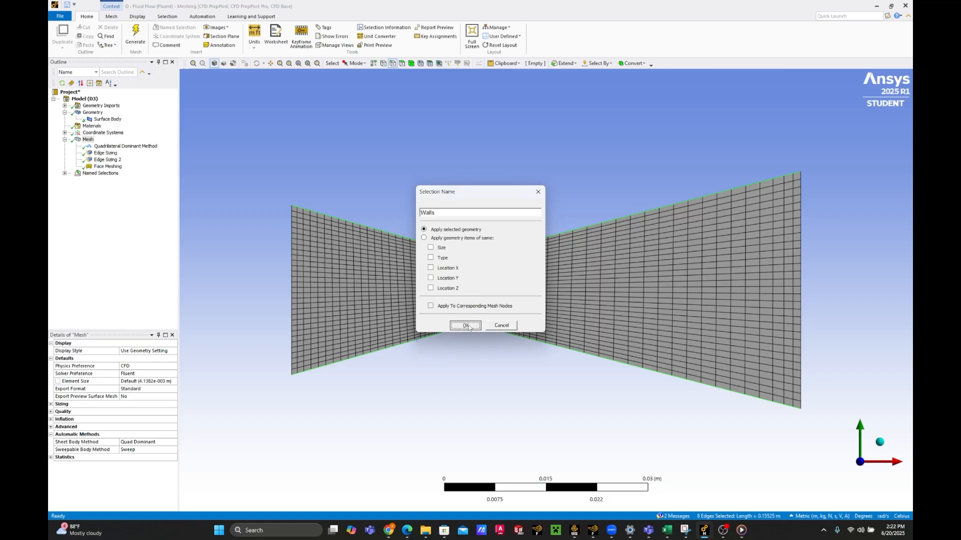
pyautogui.click(466, 326)
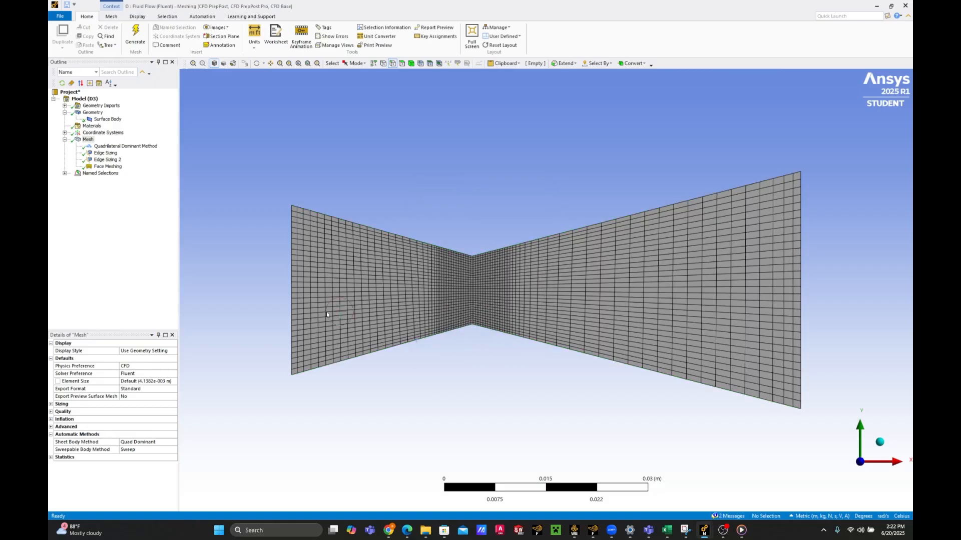
# Check which edges belong to the Inlet, Outlet and Walls named selections
pyautogui.click(65, 173)
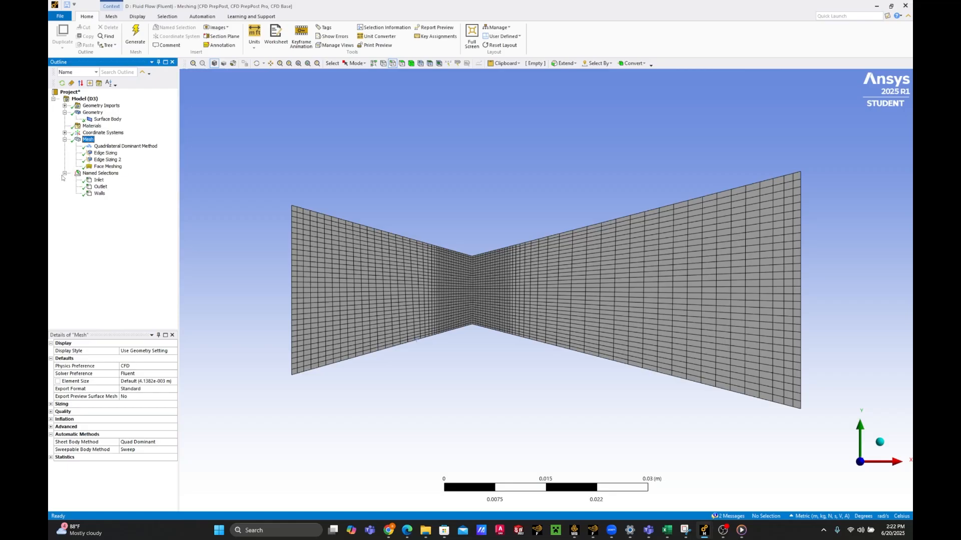
pyautogui.click(100, 186)
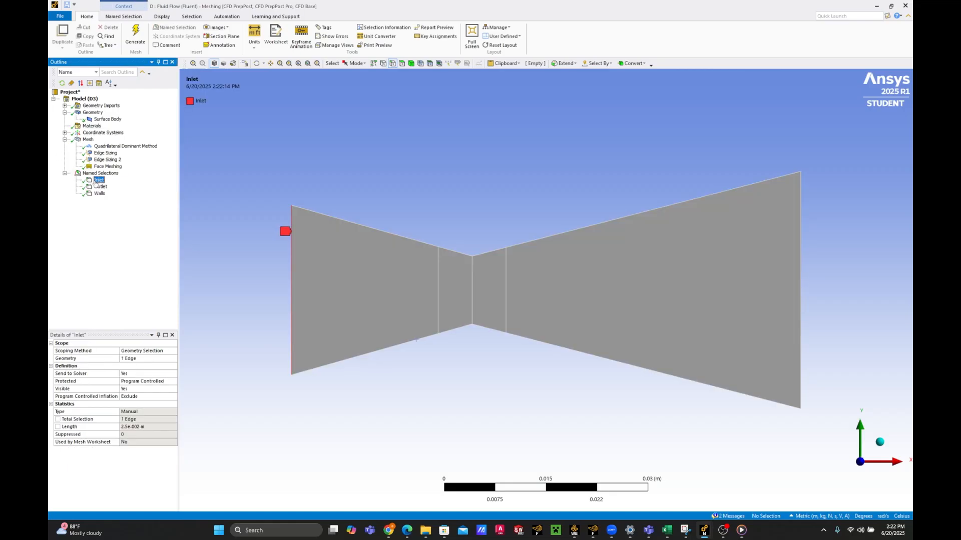
pyautogui.click(100, 194)
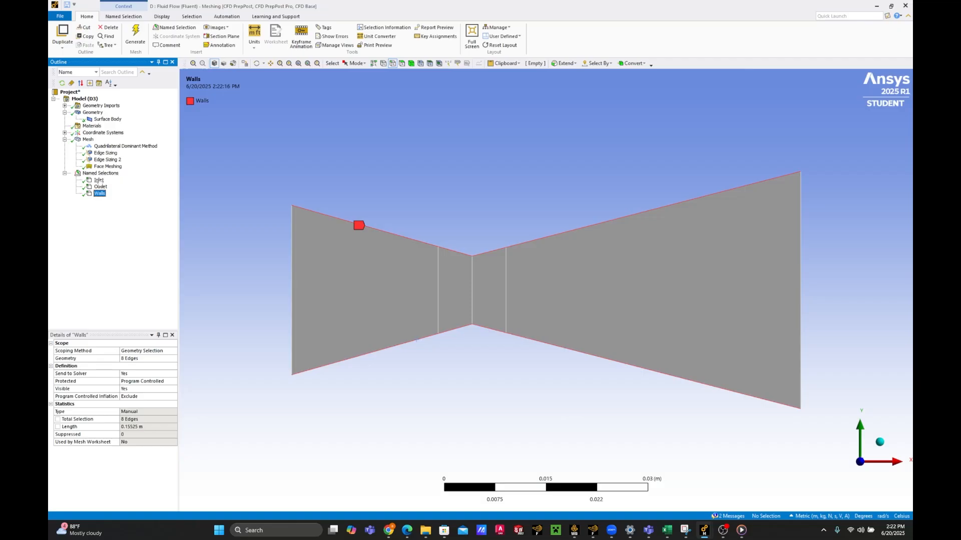
# Close the meshing editor and return to the Workbench project schematic
pyautogui.click(63, 17)
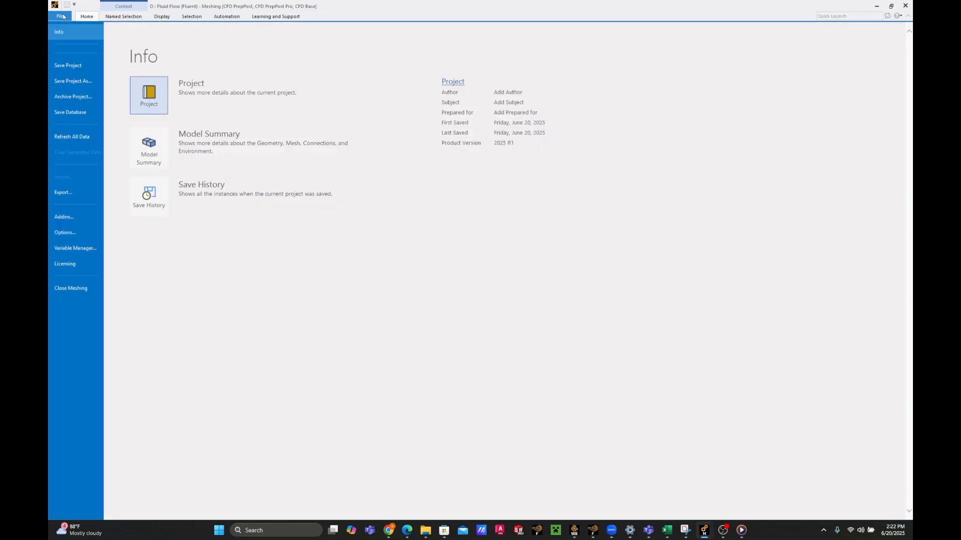
pyautogui.click(69, 287)
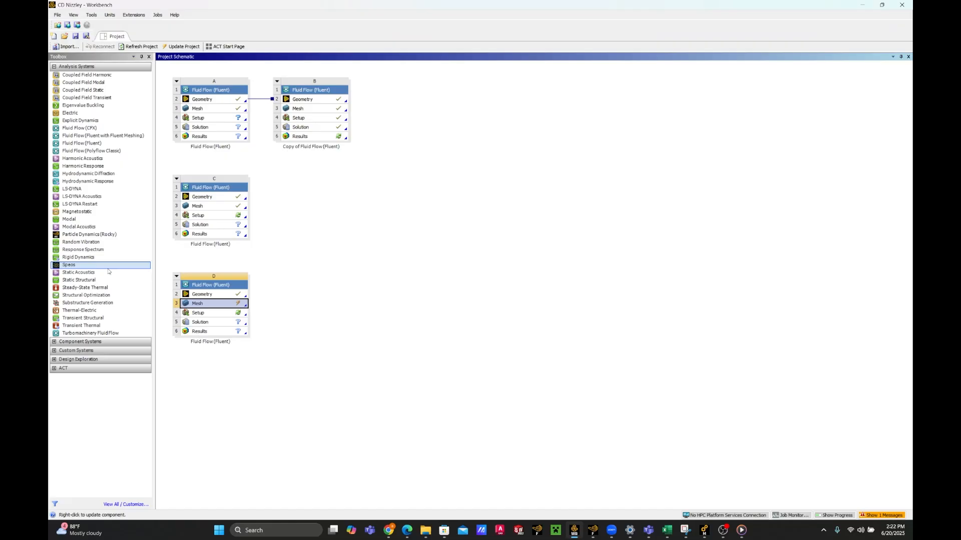
pyautogui.rightClick(233, 306)
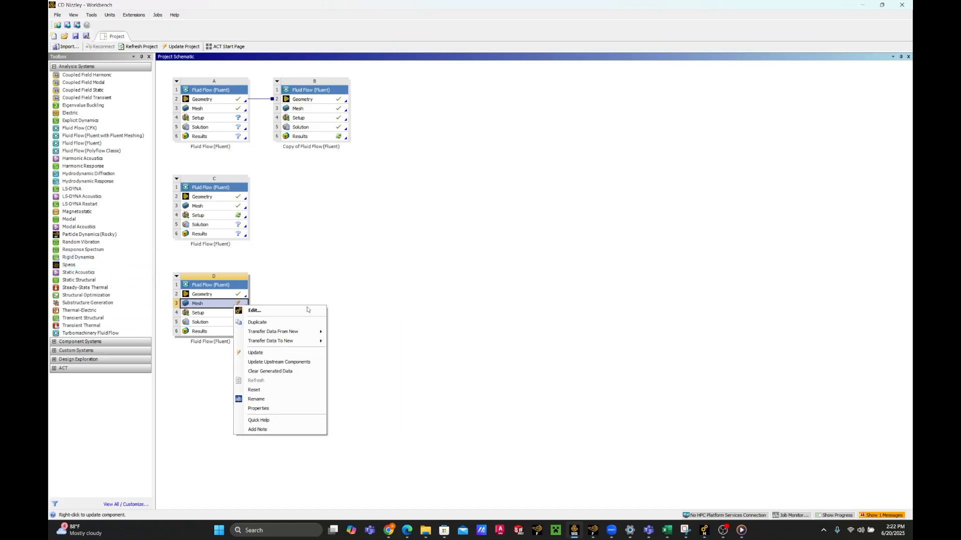
pyautogui.click(295, 269)
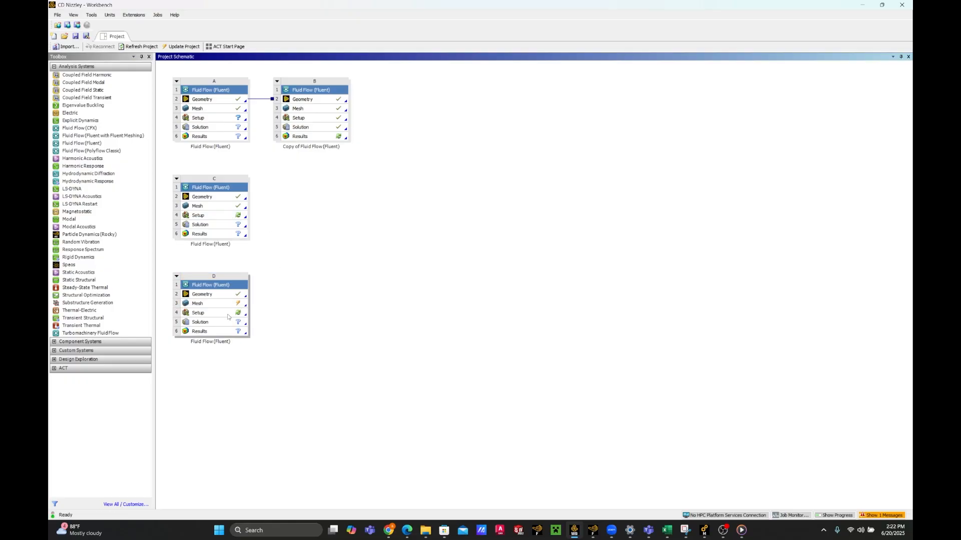
# Launch Fluent from the Setup of system C with 2 solver processes and dismiss the Key Behavioral Changes notice
pyautogui.rightClick(221, 217)
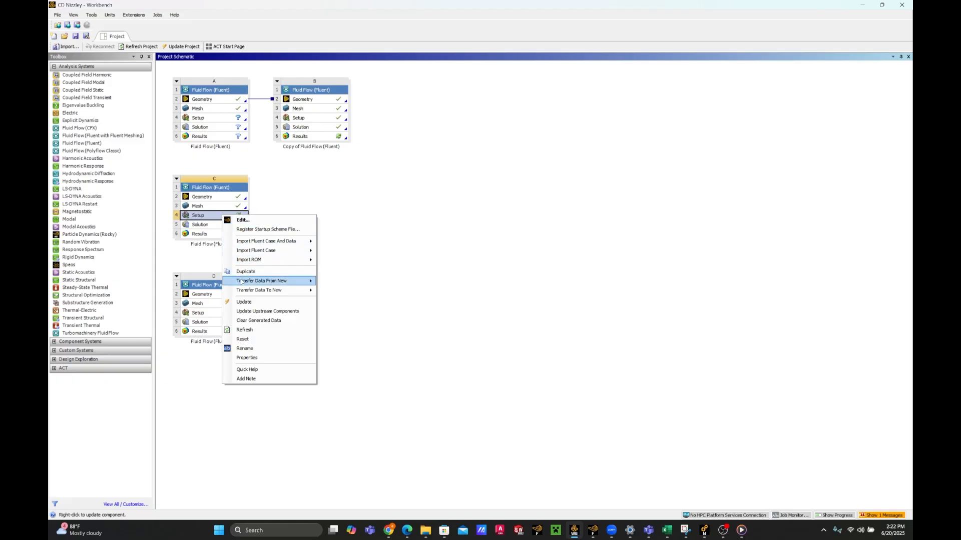
pyautogui.click(274, 222)
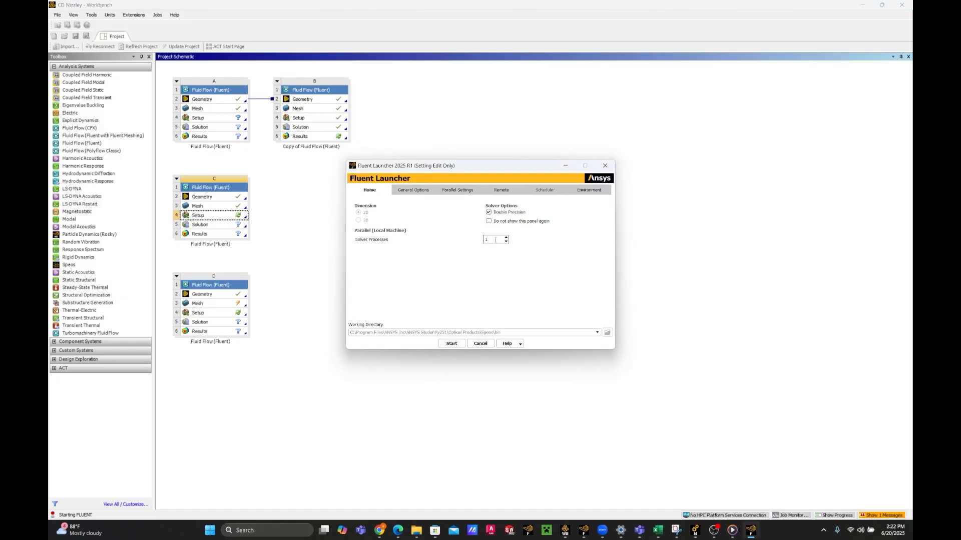
pyautogui.press('BackSpace')
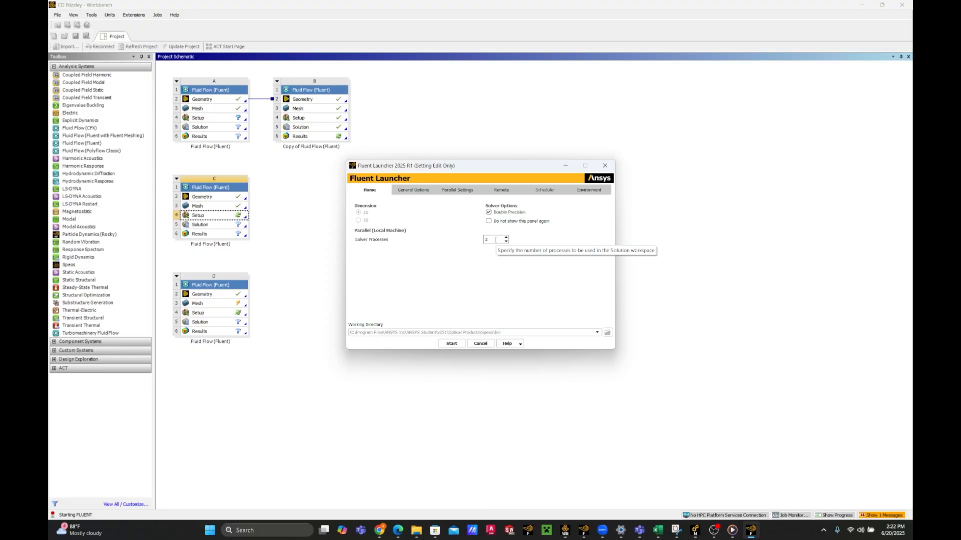
pyautogui.click(451, 344)
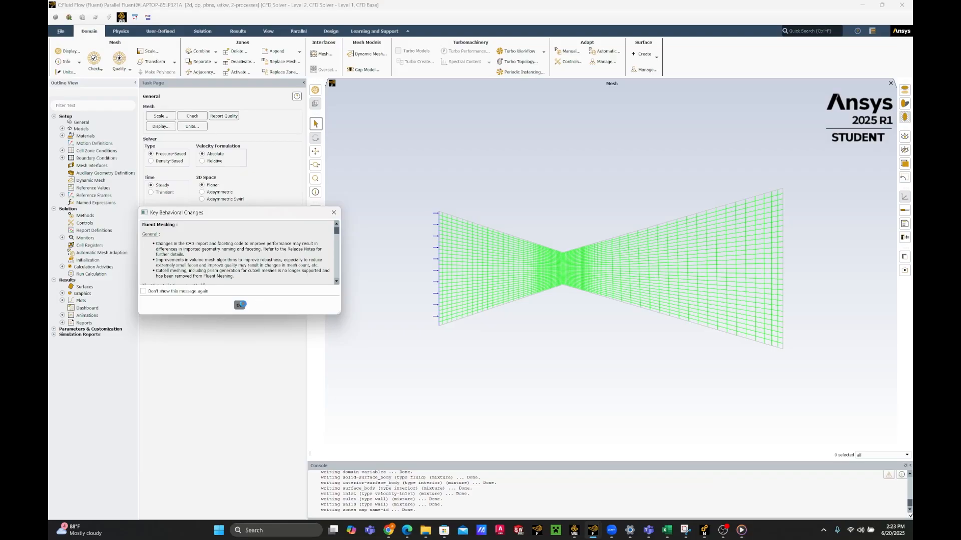
pyautogui.click(240, 305)
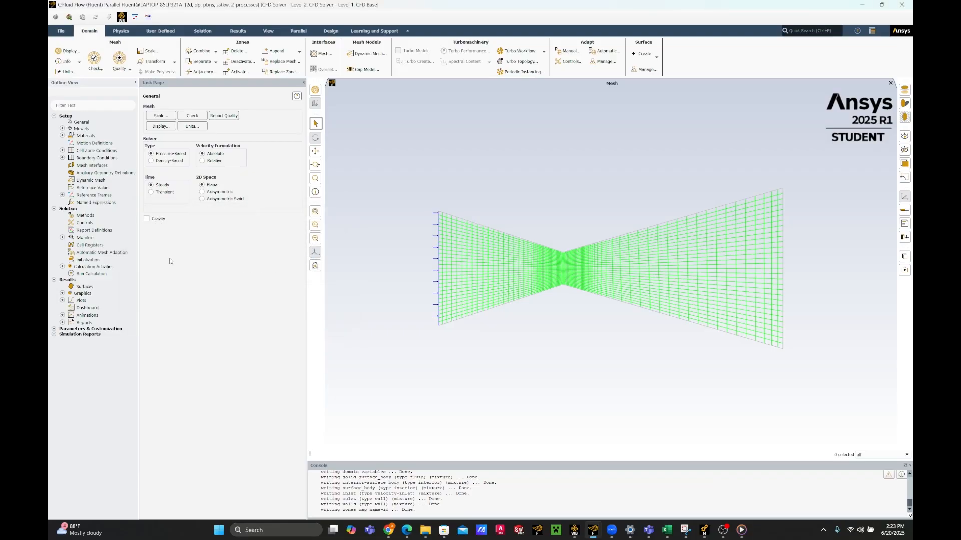
# Try the Density-Based solver type and return it to Pressure-Based
pyautogui.click(150, 161)
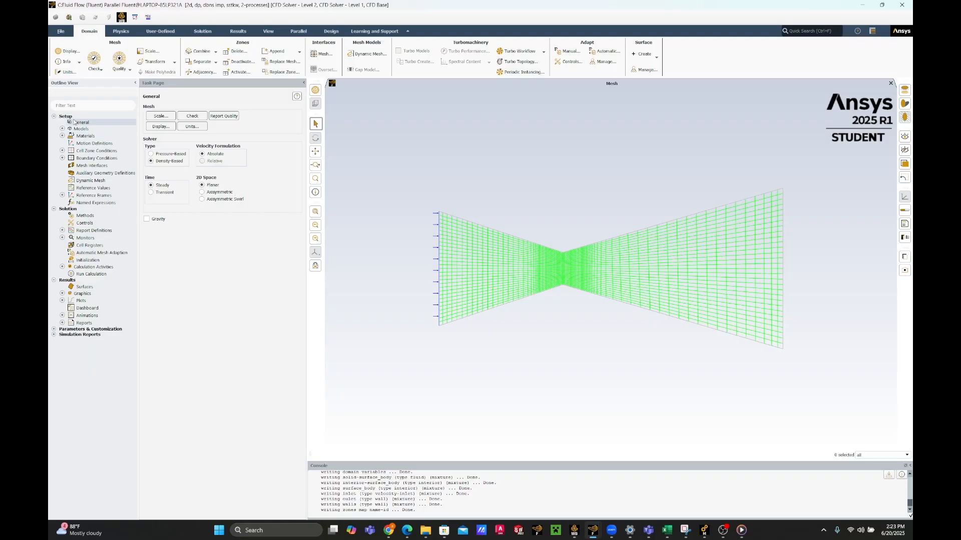
pyautogui.click(151, 154)
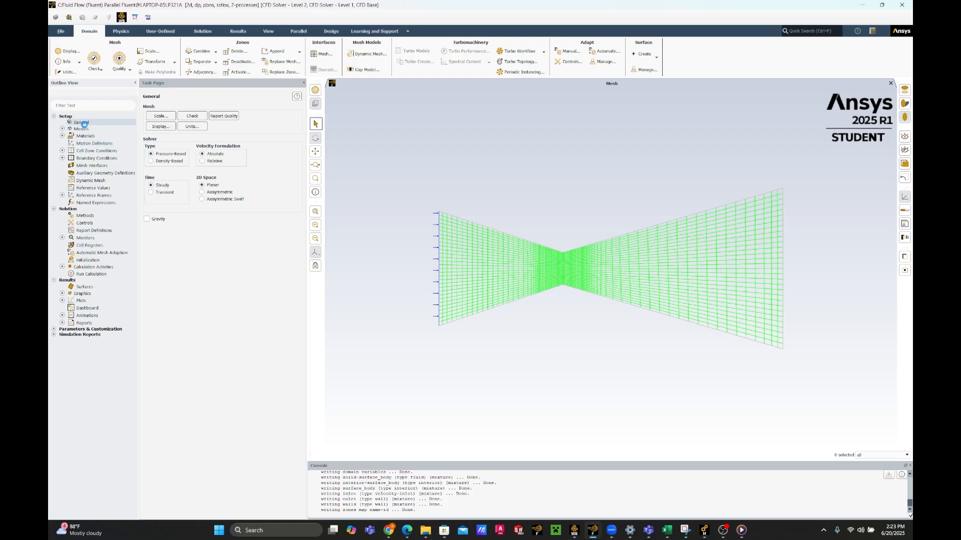
pyautogui.rightClick(75, 123)
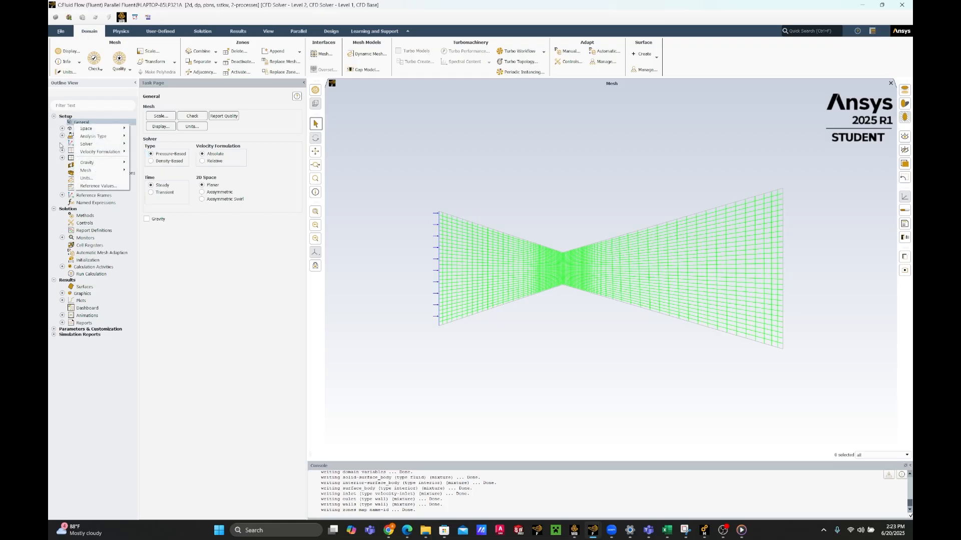
pyautogui.click(59, 126)
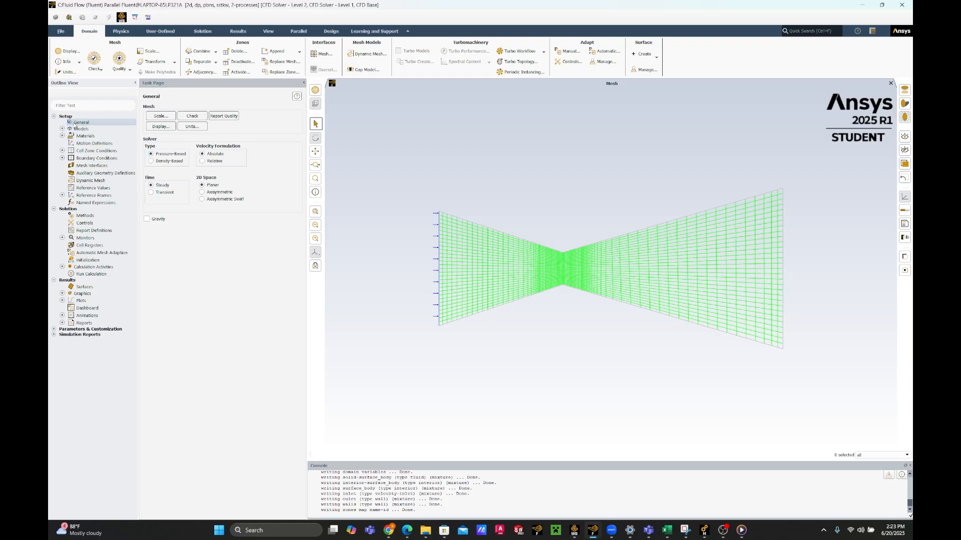
# Enable the Energy Equation in the Energy model
pyautogui.click(63, 129)
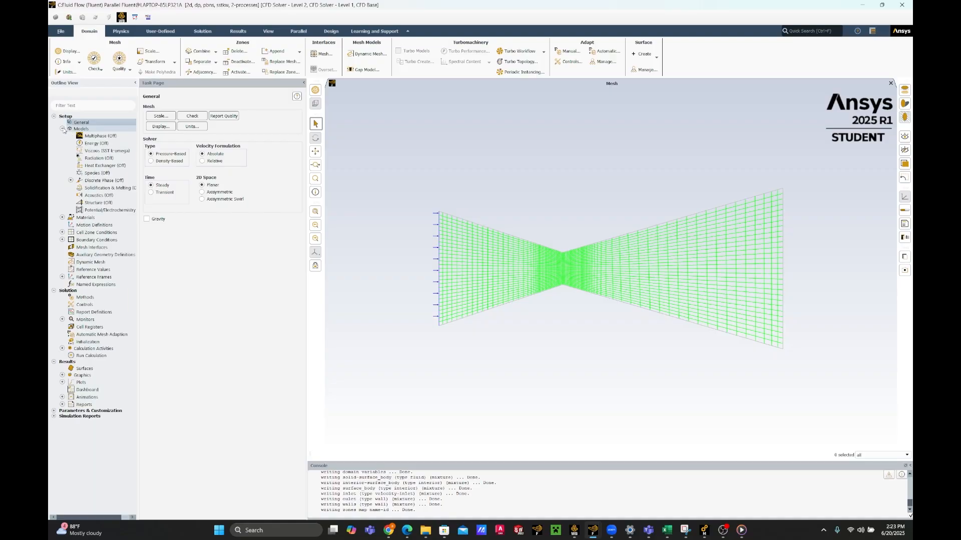
pyautogui.click(92, 143)
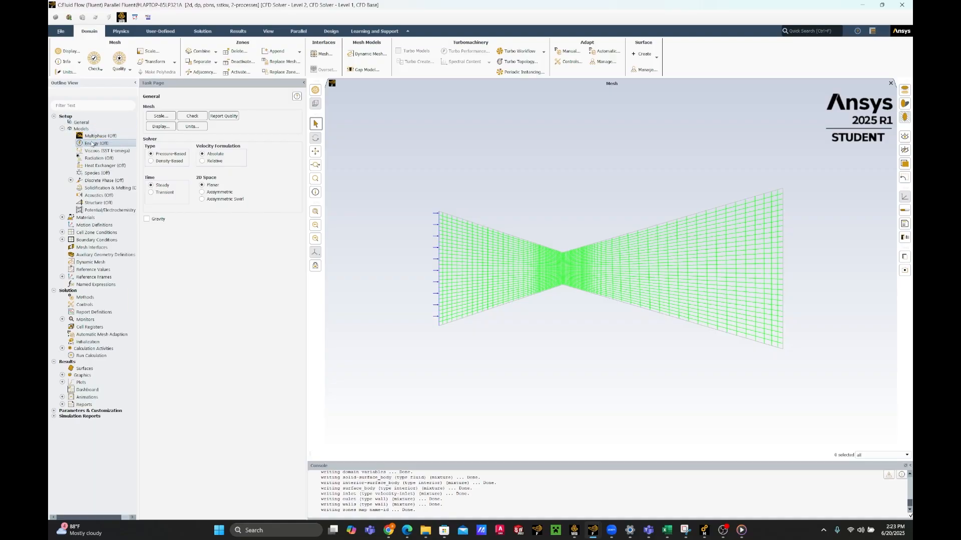
pyautogui.doubleClick(106, 144)
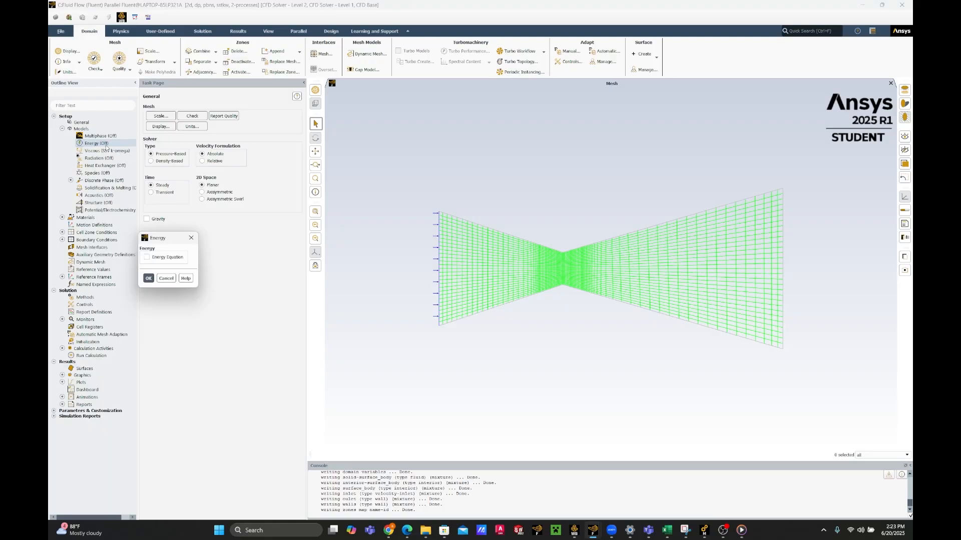
pyautogui.click(147, 257)
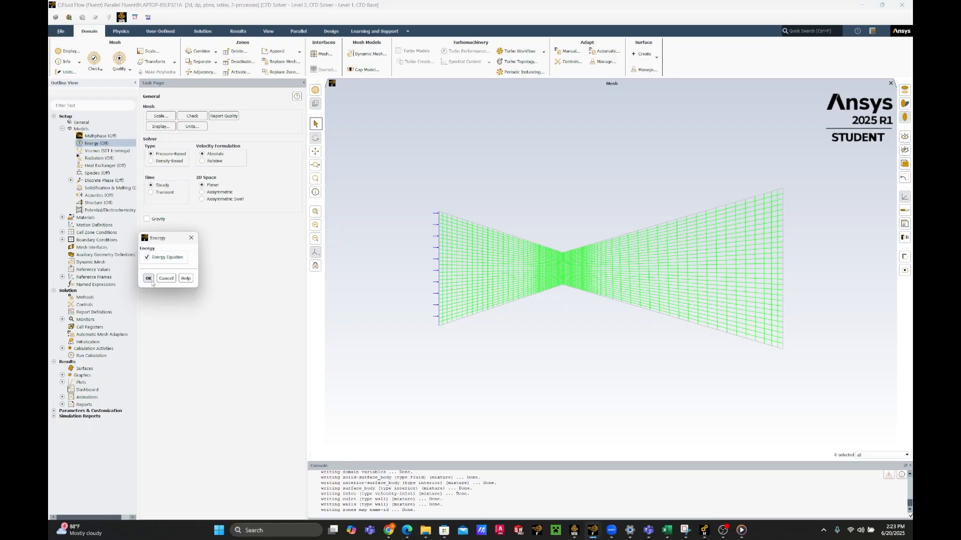
pyautogui.click(149, 279)
# Set the viscous model to Inviscid
pyautogui.rightClick(95, 151)
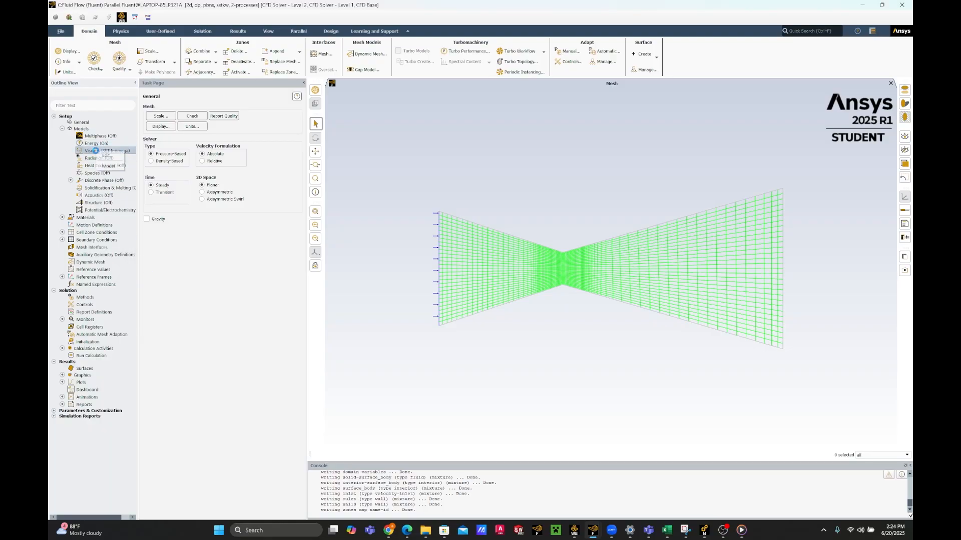
pyautogui.click(105, 156)
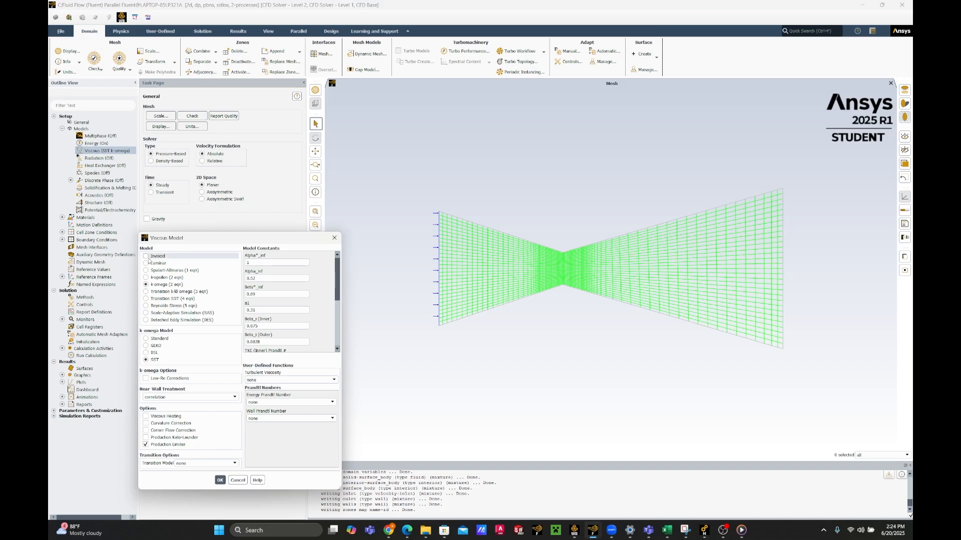
pyautogui.click(146, 256)
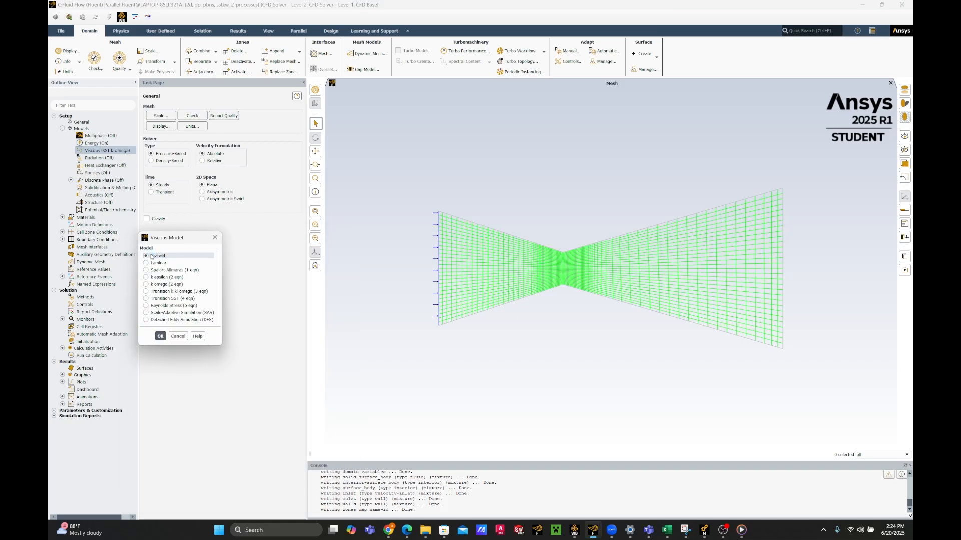
pyautogui.click(157, 337)
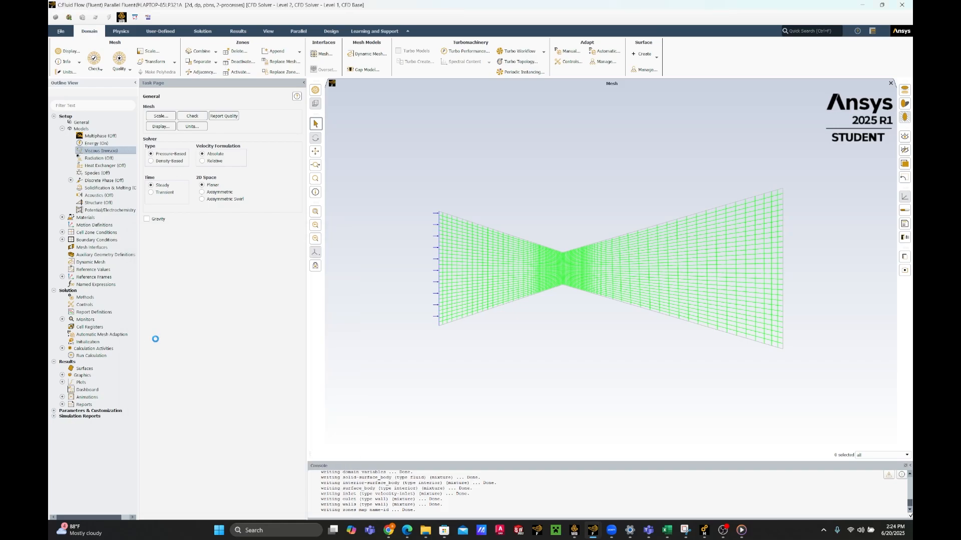
# Set the density of the fluid material air to ideal-gas, apply the change and close the material editor
pyautogui.click(62, 218)
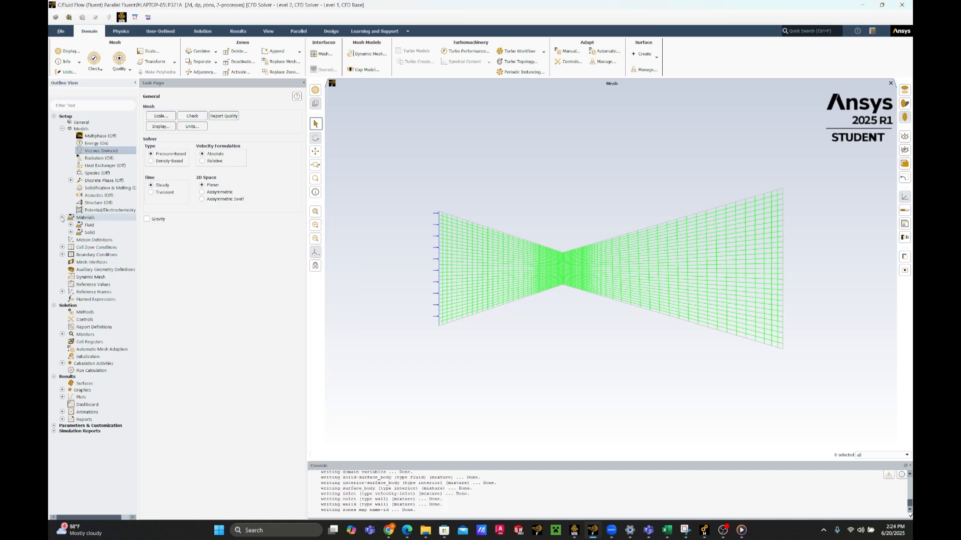
pyautogui.click(100, 226)
pyautogui.click(71, 225)
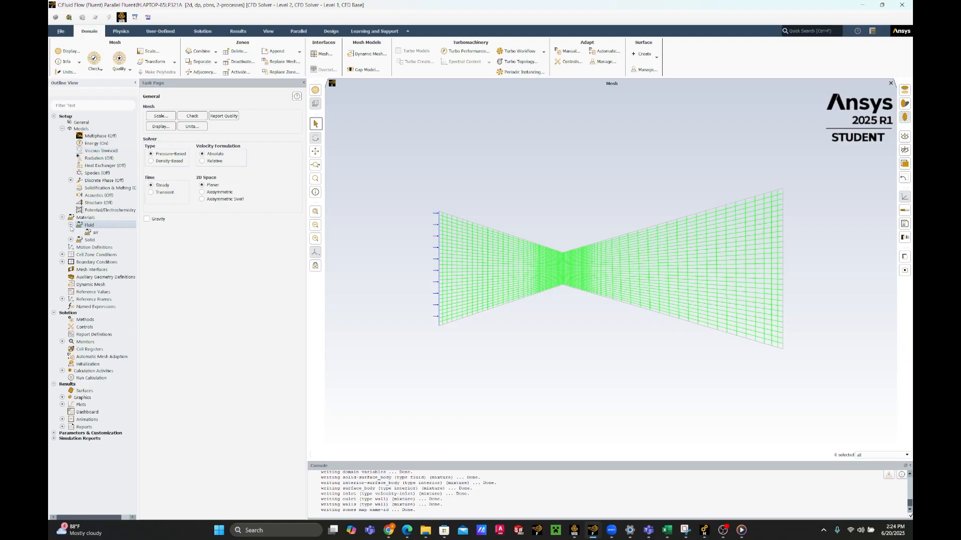
pyautogui.click(96, 234)
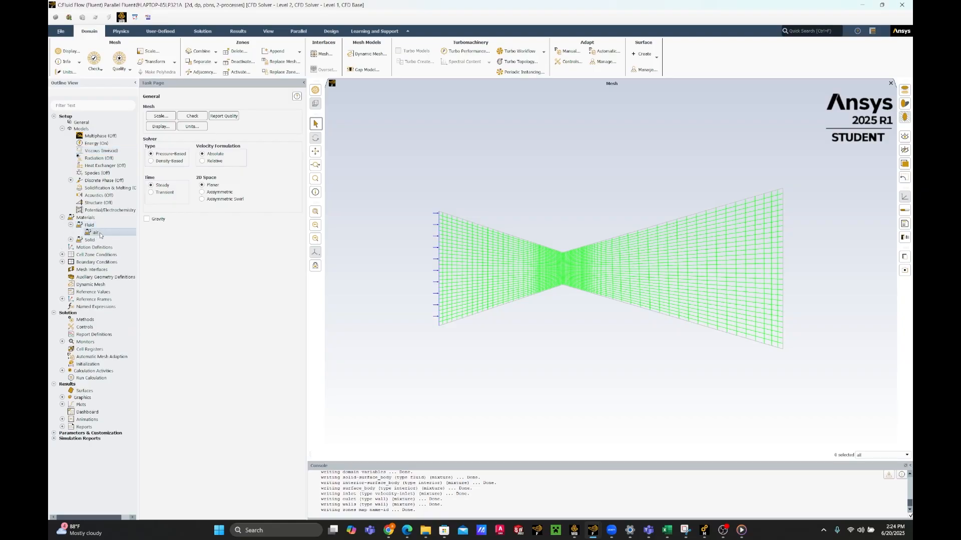
pyautogui.doubleClick(100, 235)
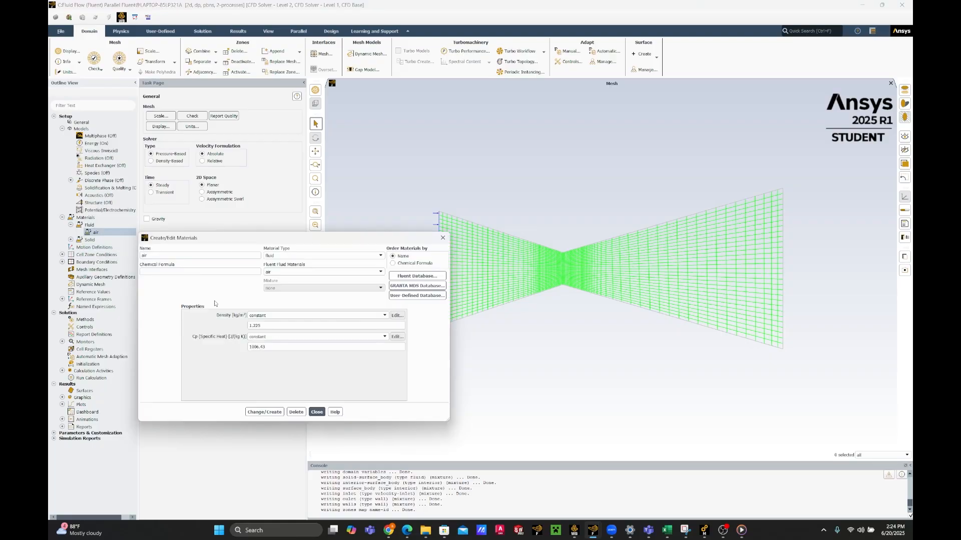
pyautogui.click(288, 315)
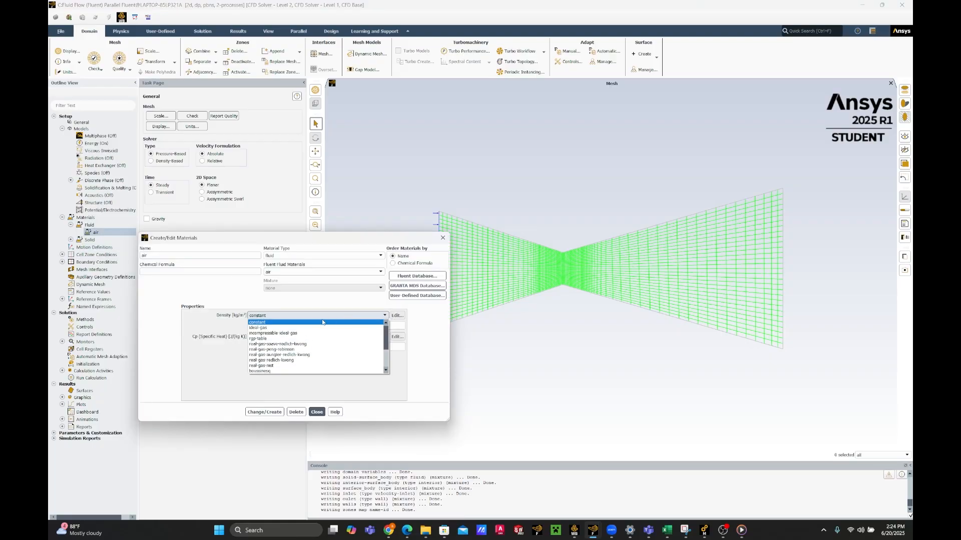
pyautogui.click(298, 328)
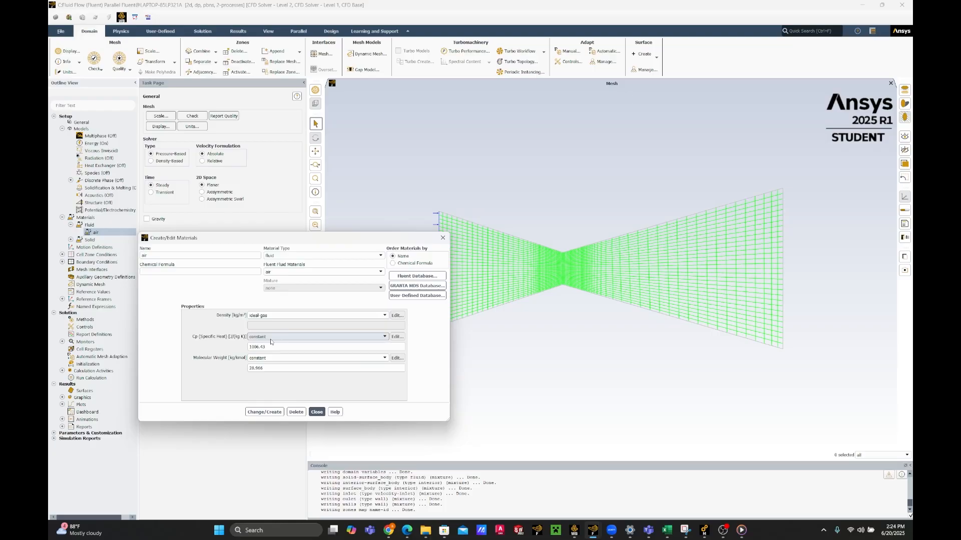
pyautogui.click(273, 414)
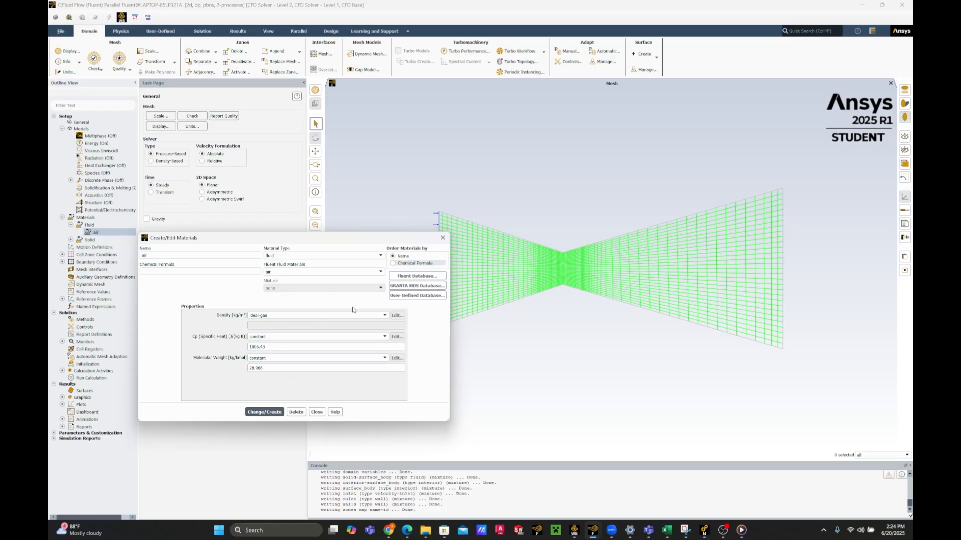
pyautogui.click(317, 412)
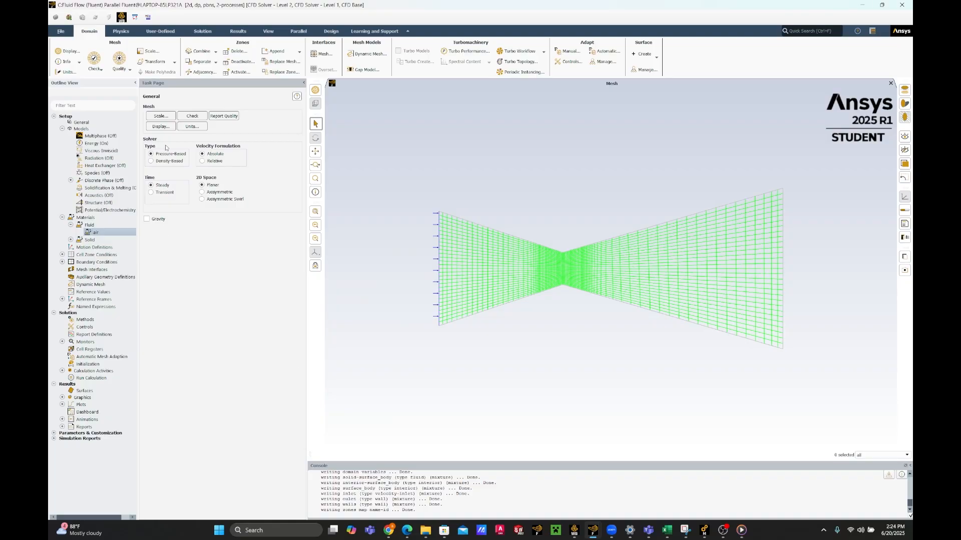
# Change the inlet boundary condition type to pressure-inlet
pyautogui.click(62, 262)
pyautogui.click(70, 269)
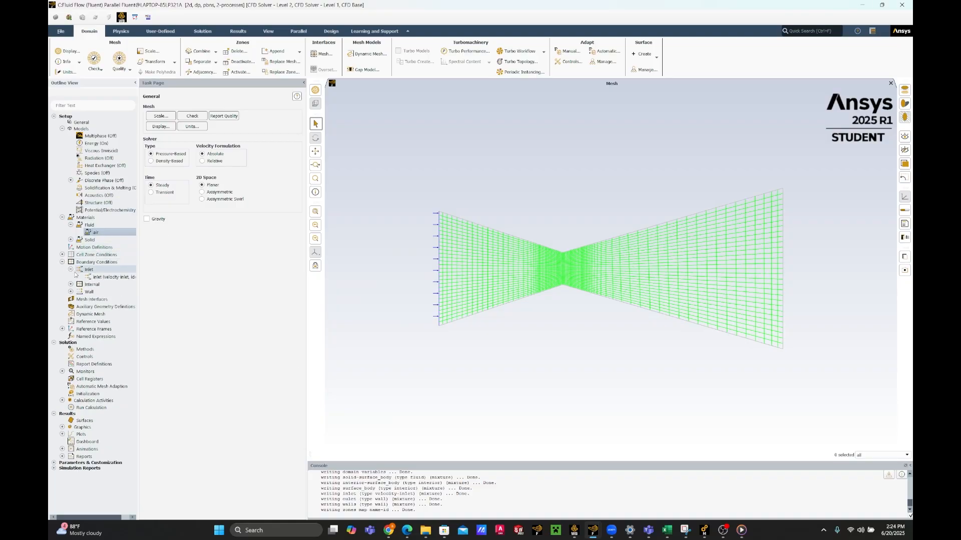
pyautogui.rightClick(100, 277)
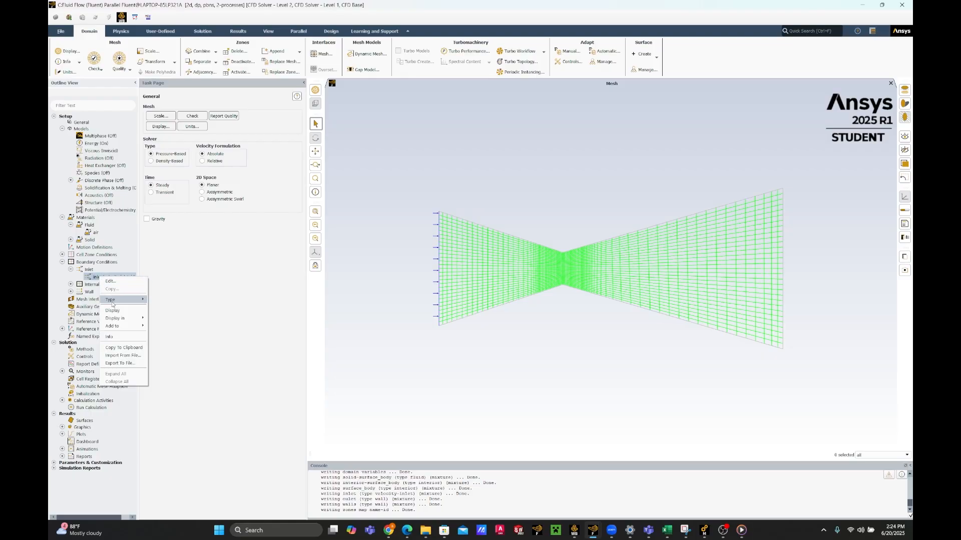
pyautogui.moveTo(112, 302)
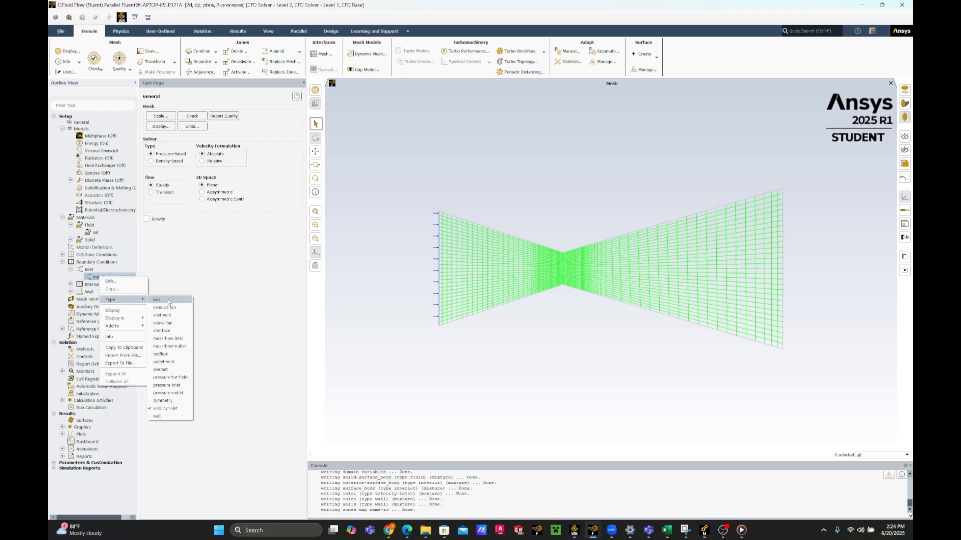
pyautogui.click(178, 385)
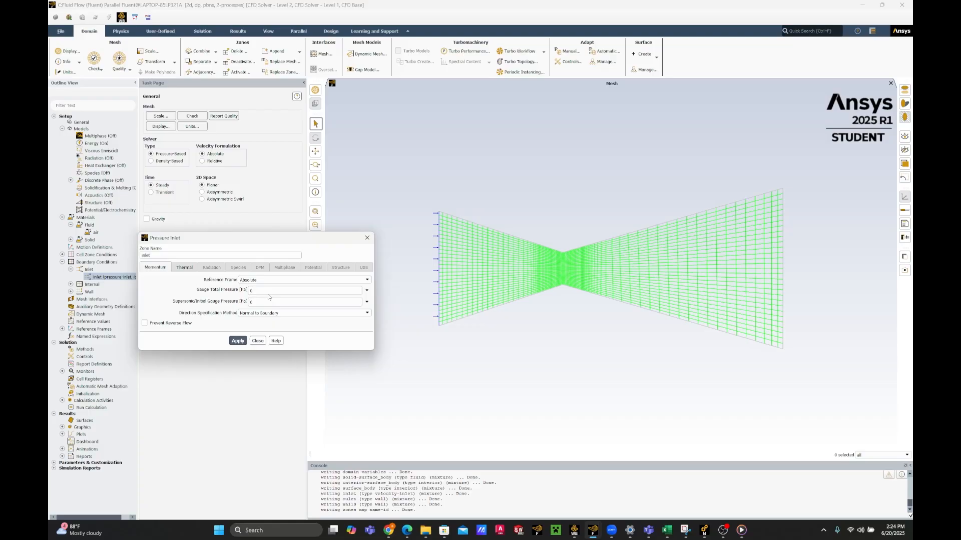
# Switch to Chrome to look up the Case 1 isentropic flow conditions in the CD Nozzle report, and return to the system C Fluent session
pyautogui.moveTo(389, 530)
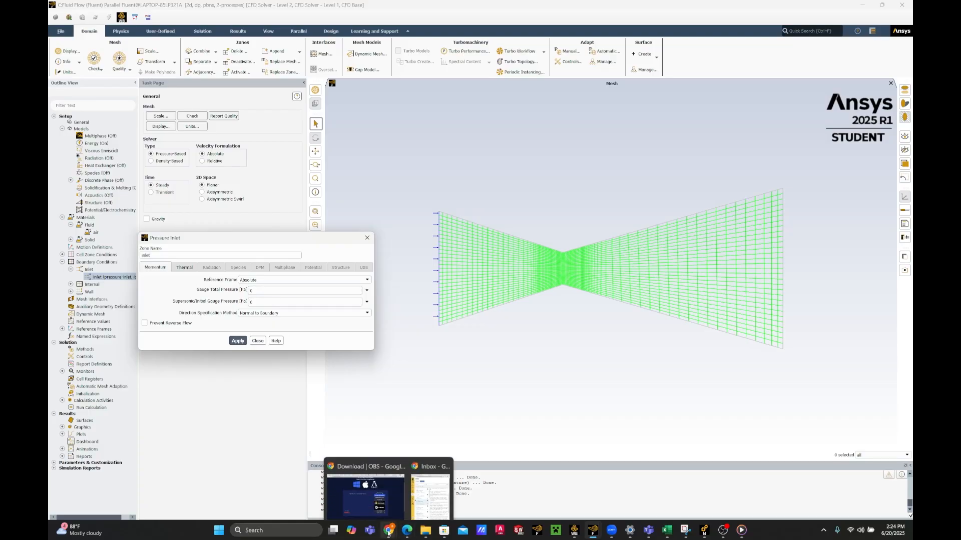
pyautogui.click(387, 504)
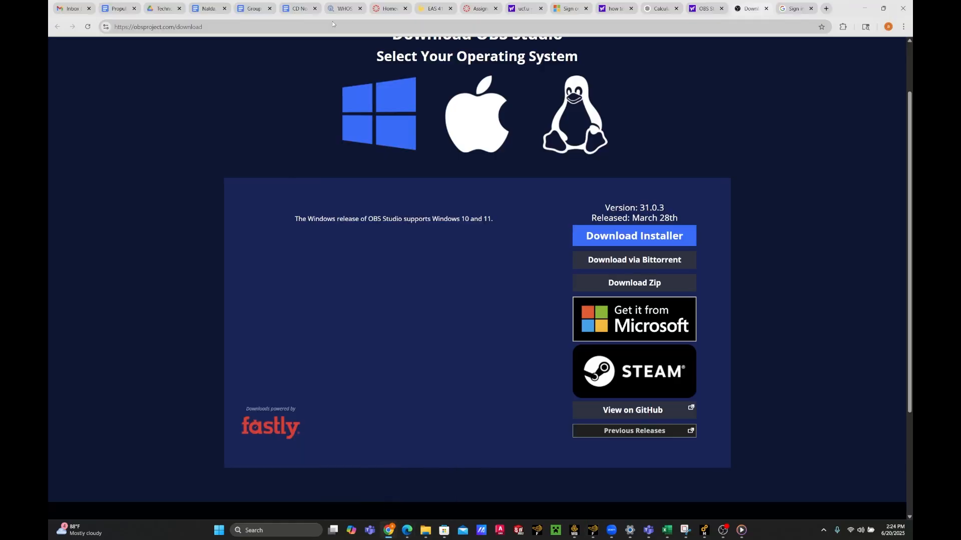
pyautogui.click(120, 6)
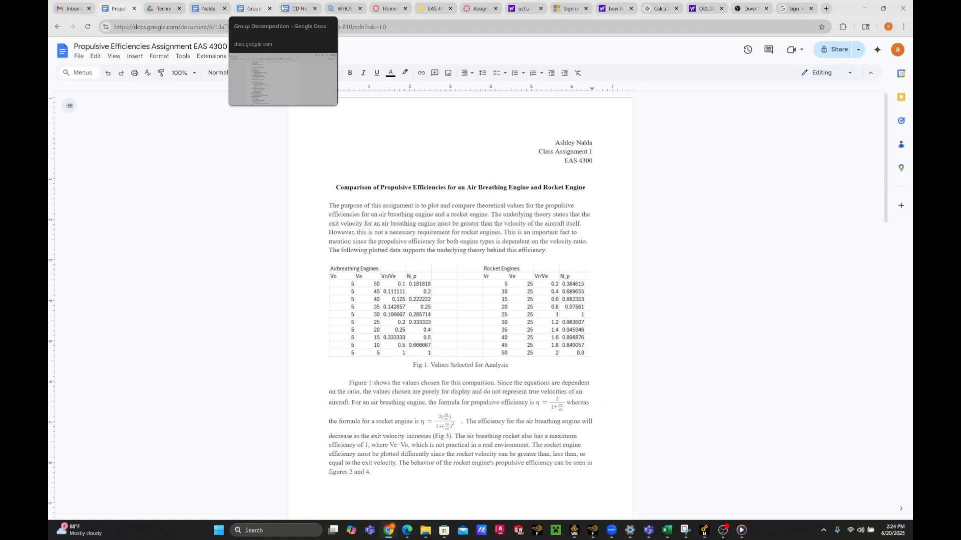
pyautogui.click(299, 8)
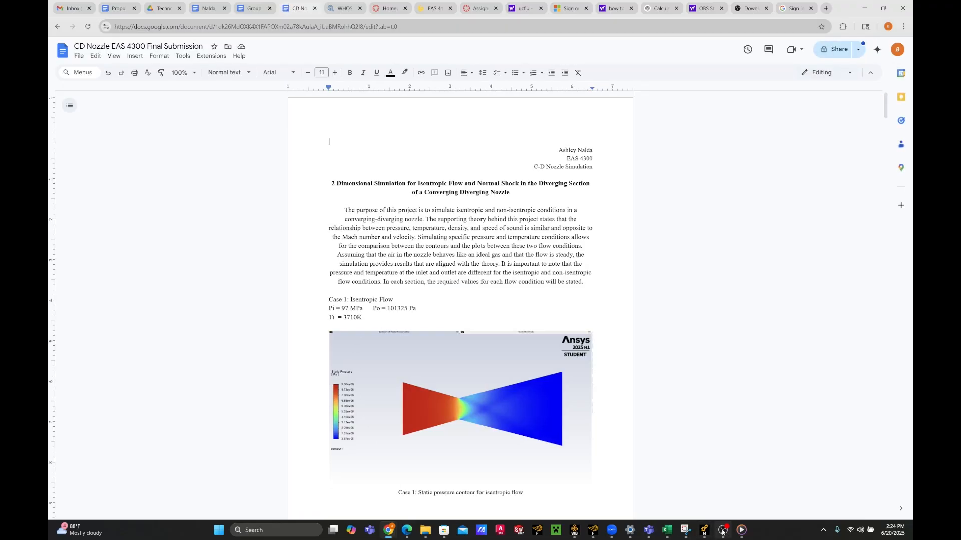
pyautogui.moveTo(703, 532)
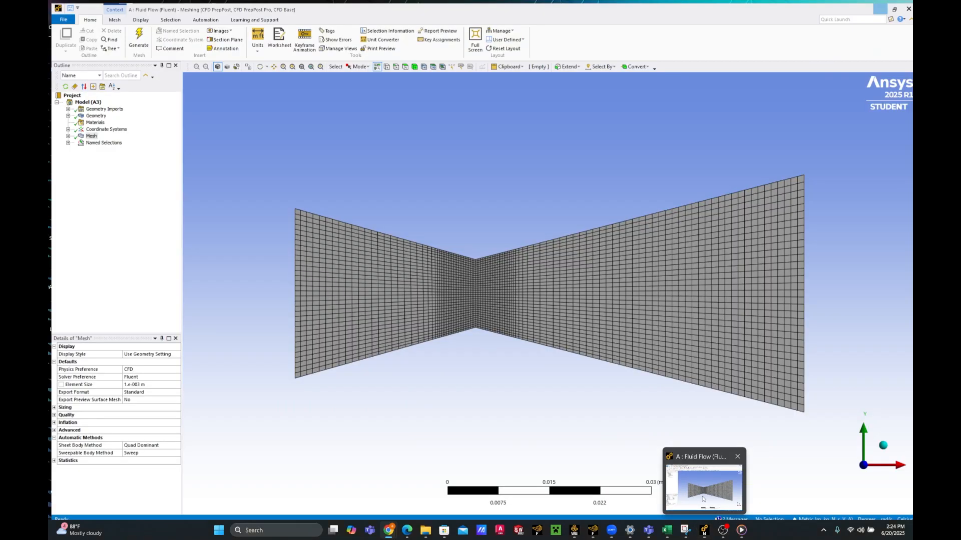
pyautogui.click(703, 506)
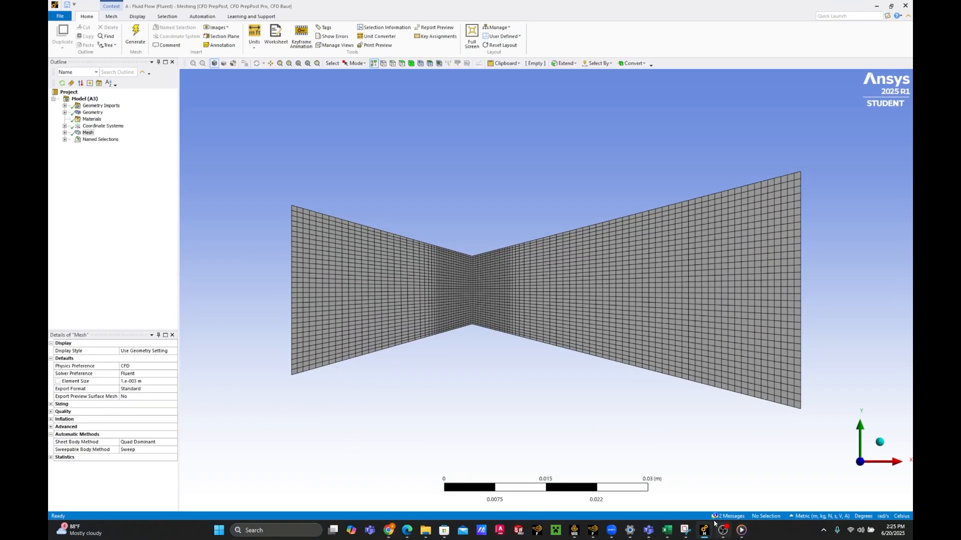
pyautogui.moveTo(595, 526)
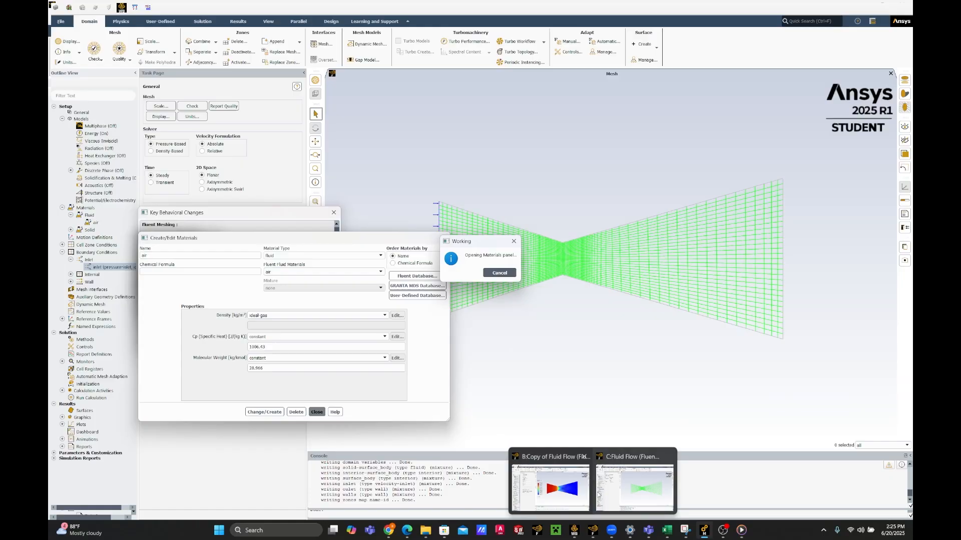
pyautogui.click(634, 486)
# Set the inlet's Gauge Total Pressure and Supersonic/Initial Gauge Pressure both to 97000000 Pa
pyautogui.click(268, 292)
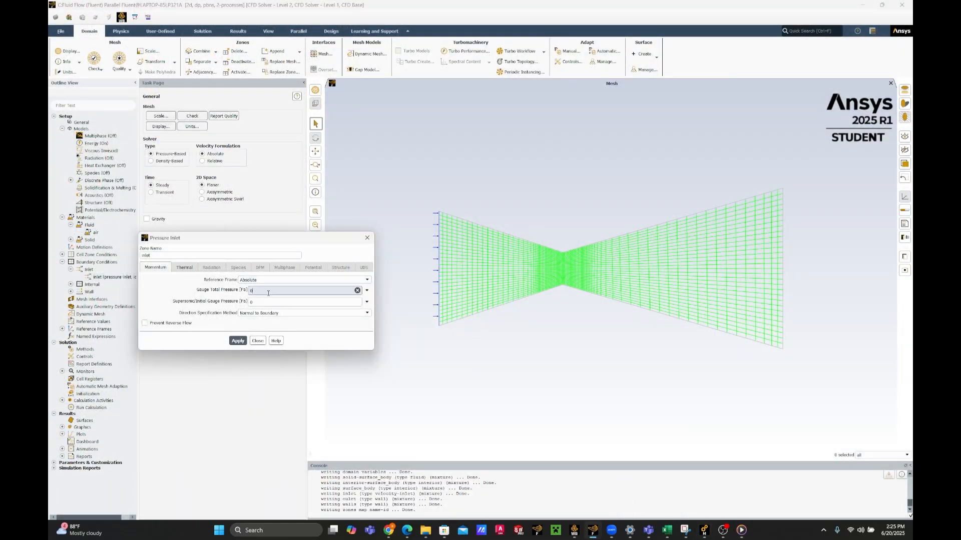
pyautogui.press('BackSpace')
pyautogui.write('9')
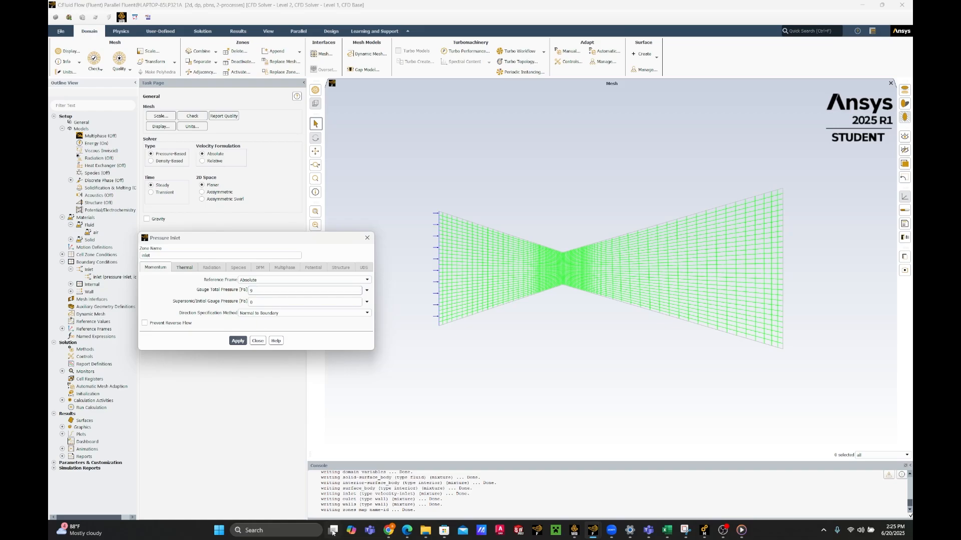
pyautogui.moveTo(388, 531)
pyautogui.moveTo(379, 499)
pyautogui.click(254, 304)
pyautogui.press('BackSpace')
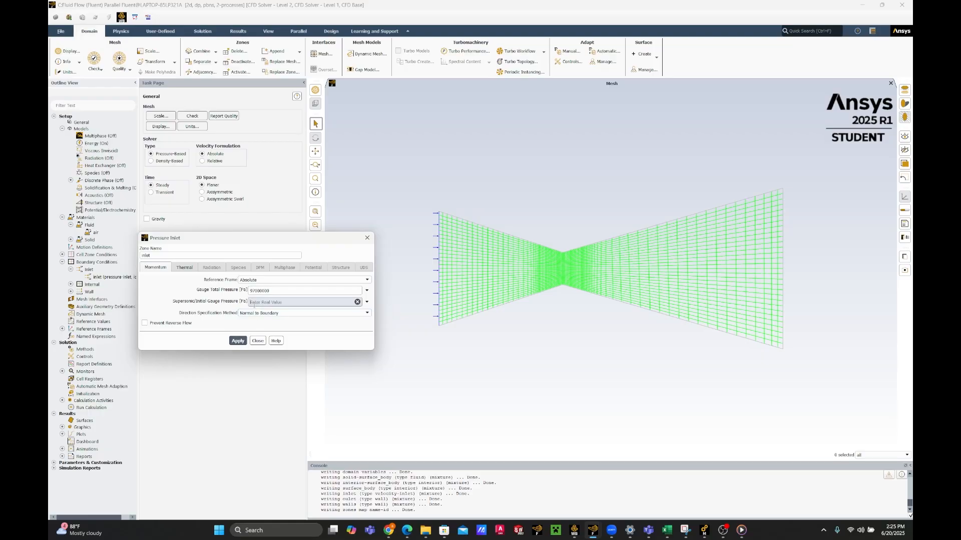
pyautogui.write('97000000')
# Set the inlet's total temperature to 3710 K, checking the value in the report, and apply the pressure inlet settings
pyautogui.click(184, 268)
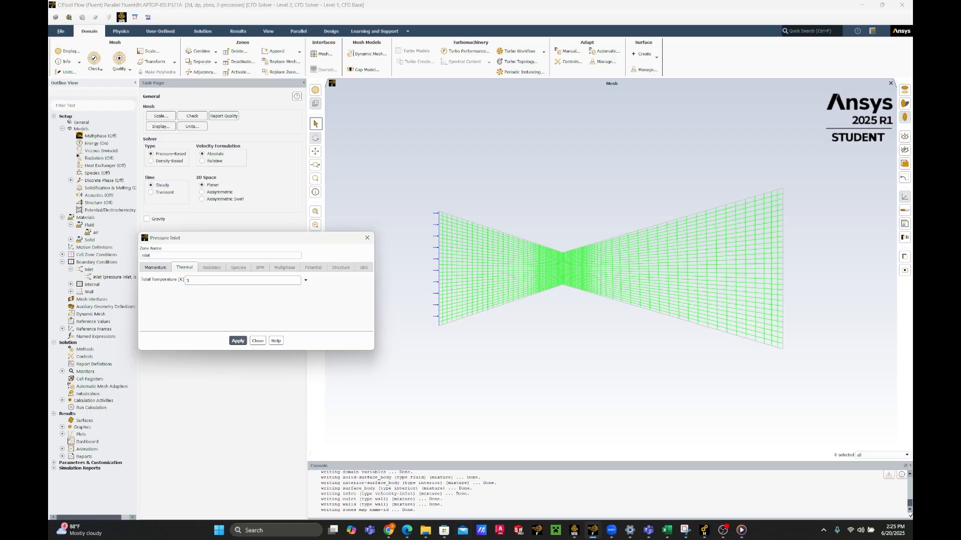
pyautogui.click(380, 505)
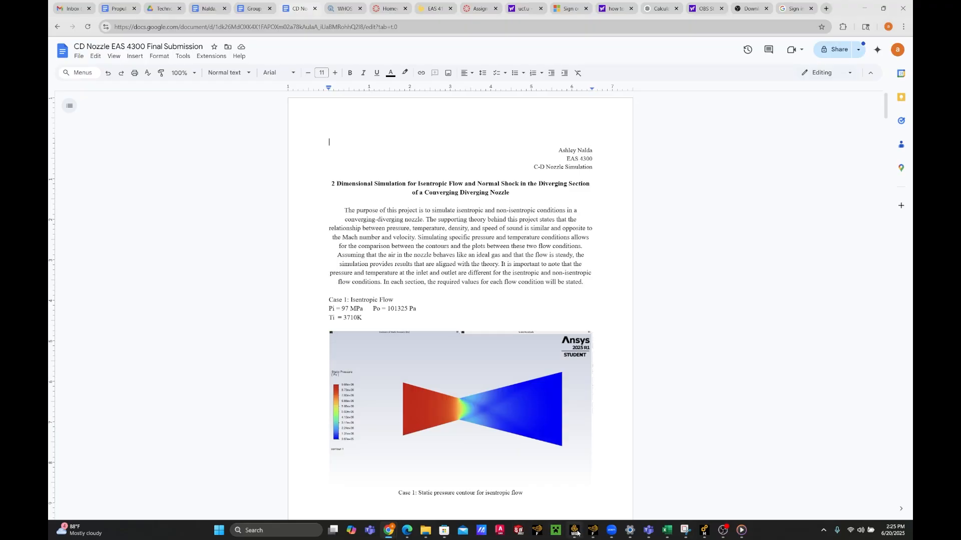
pyautogui.moveTo(593, 530)
pyautogui.click(641, 488)
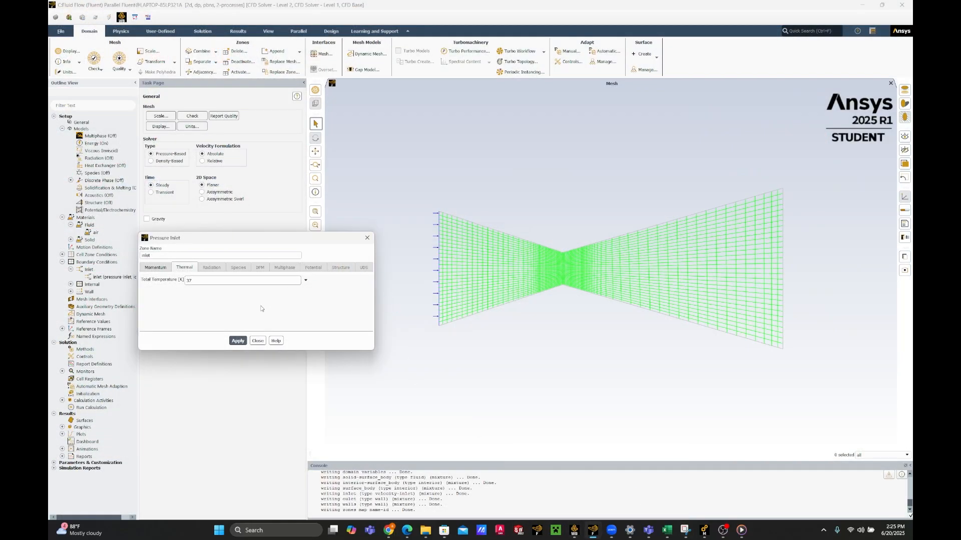
pyautogui.click(238, 340)
pyautogui.click(258, 341)
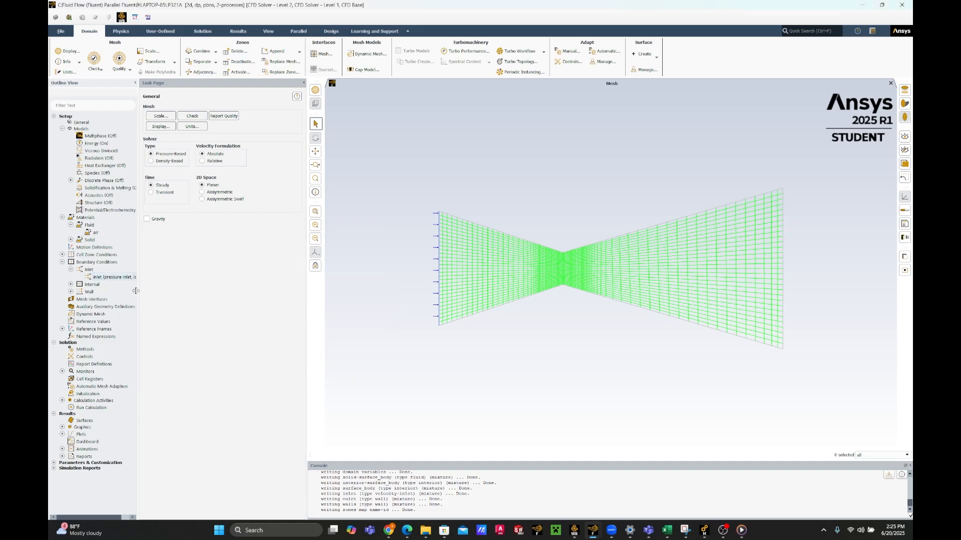
# Inspect the boundary zones listed under Wall and Internal to locate the outlet
pyautogui.click(70, 292)
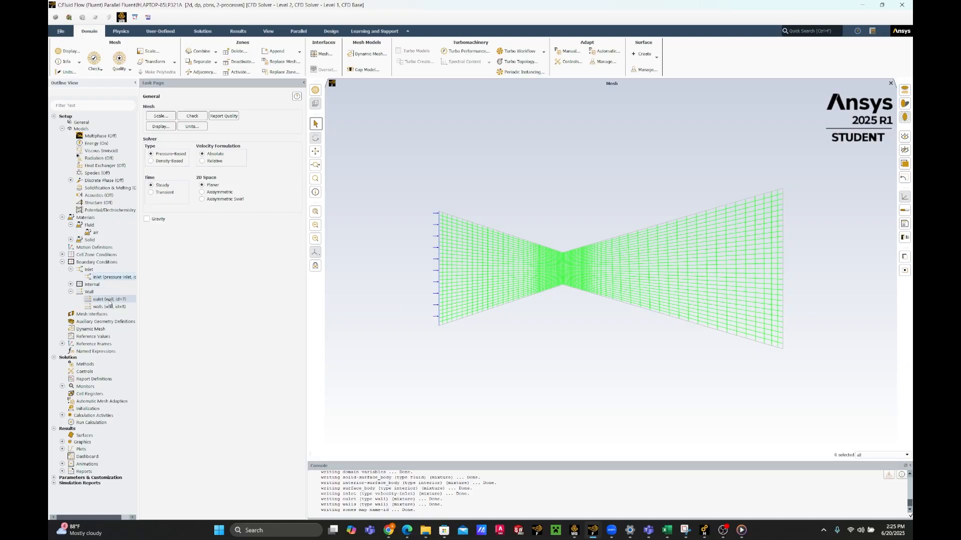
pyautogui.click(71, 292)
pyautogui.click(70, 284)
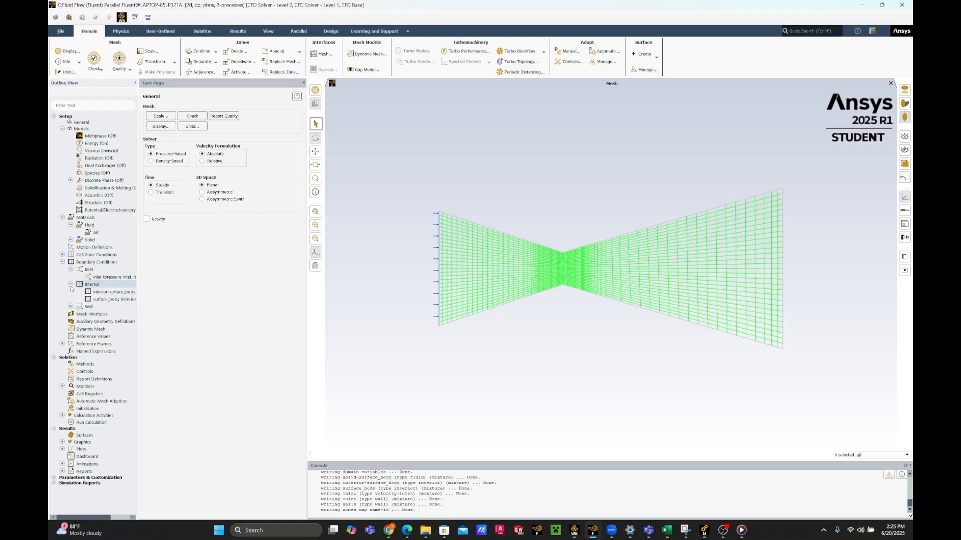
pyautogui.click(70, 284)
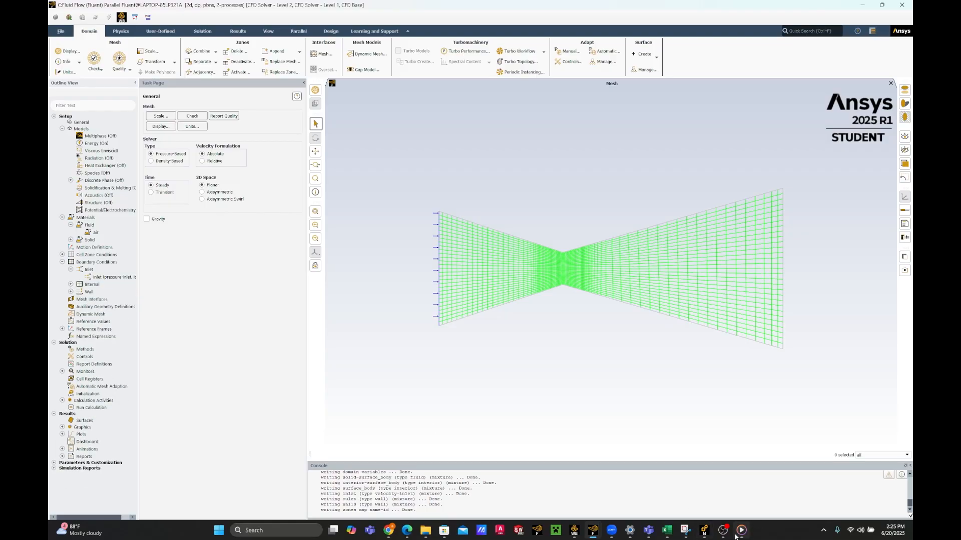
pyautogui.moveTo(723, 531)
pyautogui.click(722, 506)
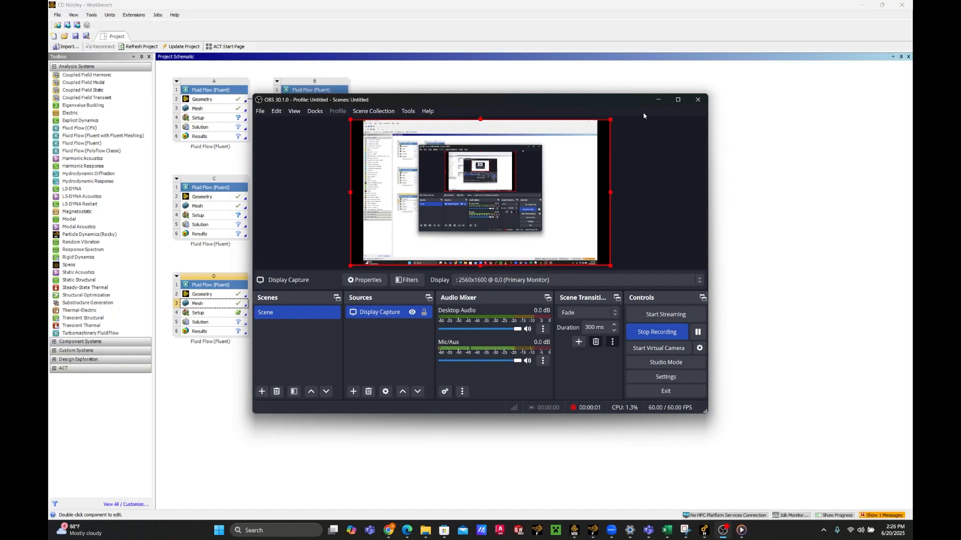
pyautogui.click(659, 100)
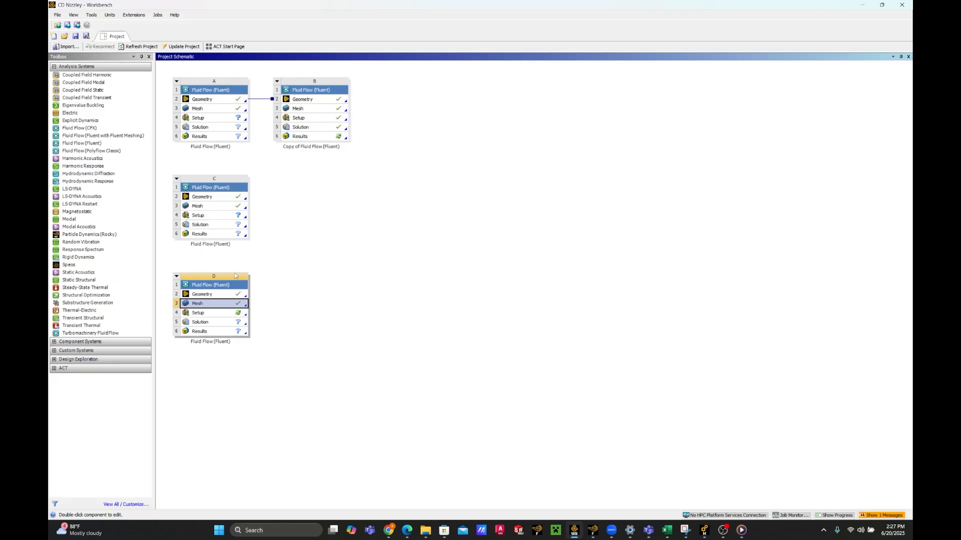
# Launch Fluent for the setup of system D in Workbench with 2 solver processes and dismiss the Key Behavioral Changes notice
pyautogui.rightClick(228, 314)
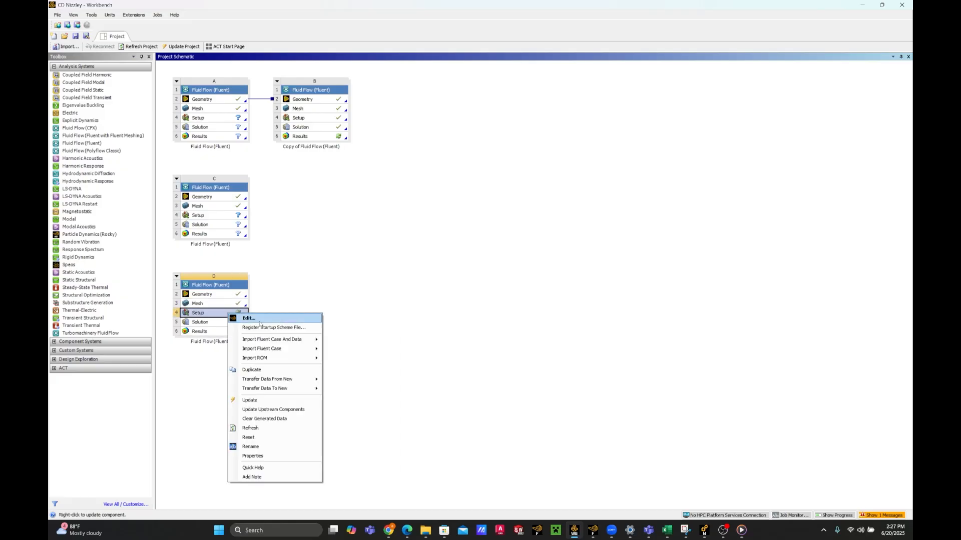
pyautogui.click(260, 323)
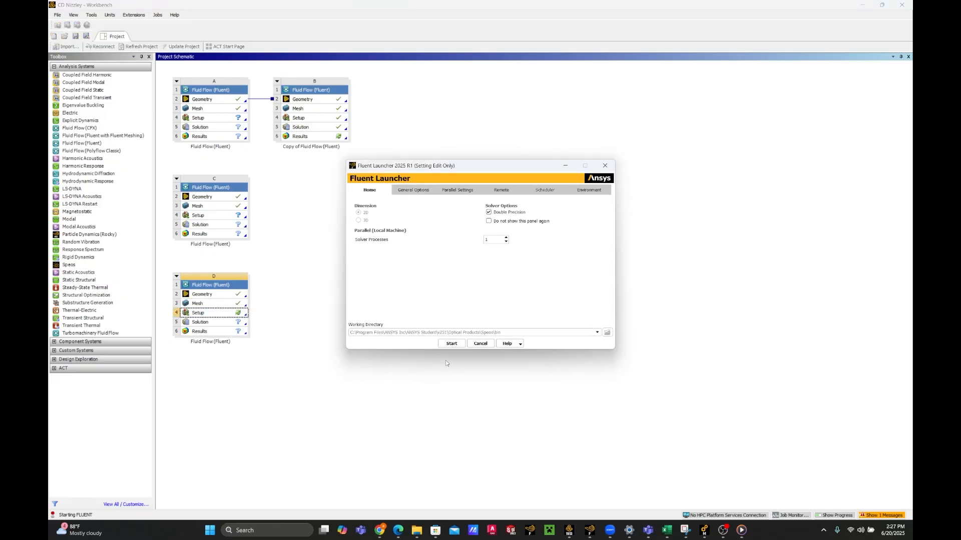
pyautogui.doubleClick(493, 239)
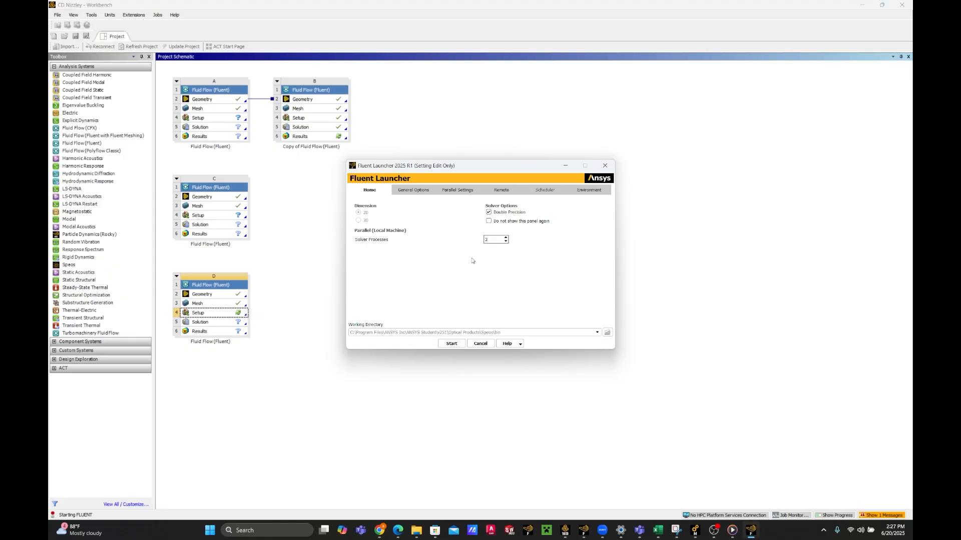
pyautogui.click(451, 343)
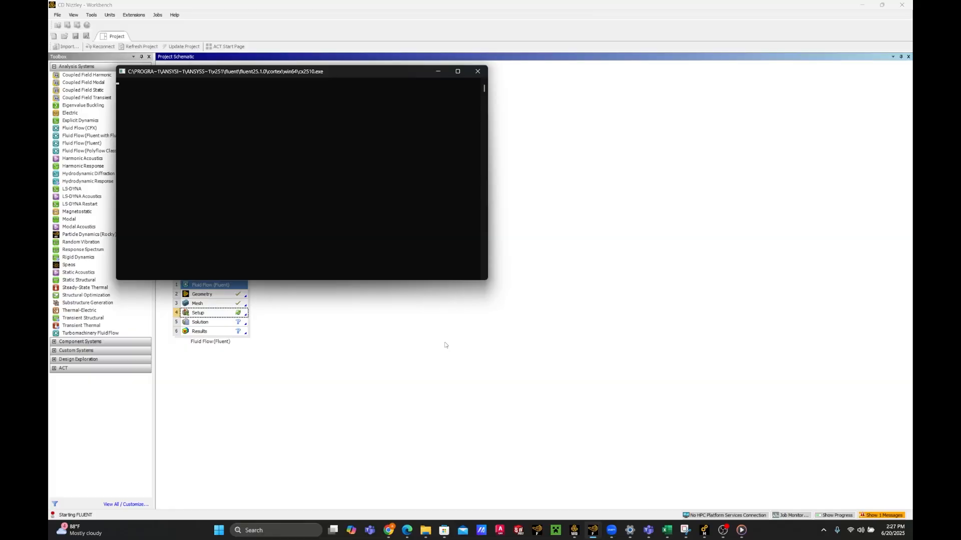
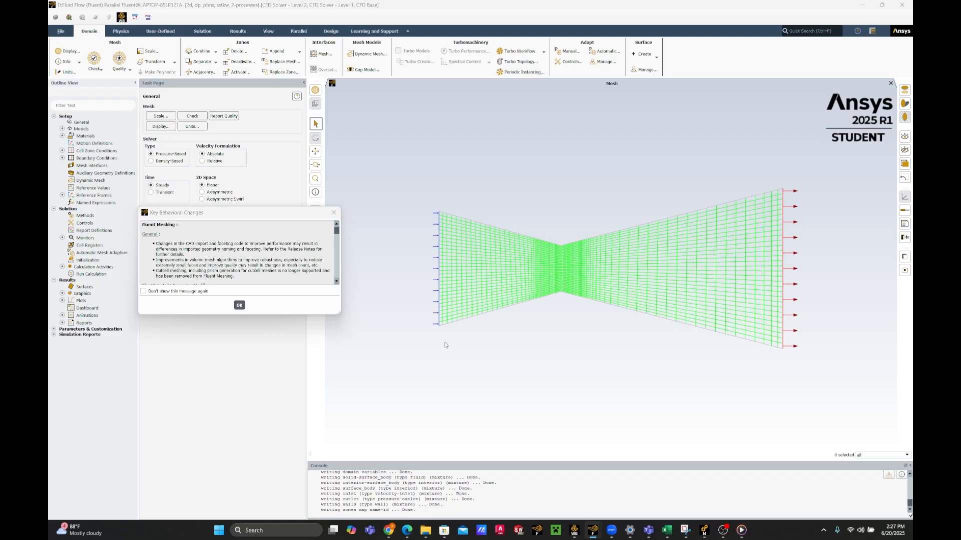
pyautogui.click(334, 213)
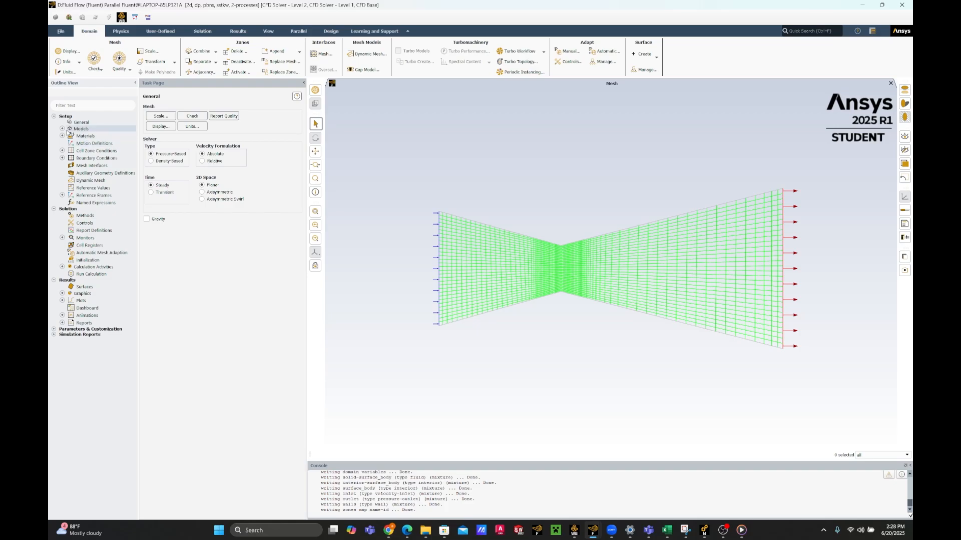
# Turn on the energy equation and set the viscous model to Inviscid
pyautogui.click(62, 129)
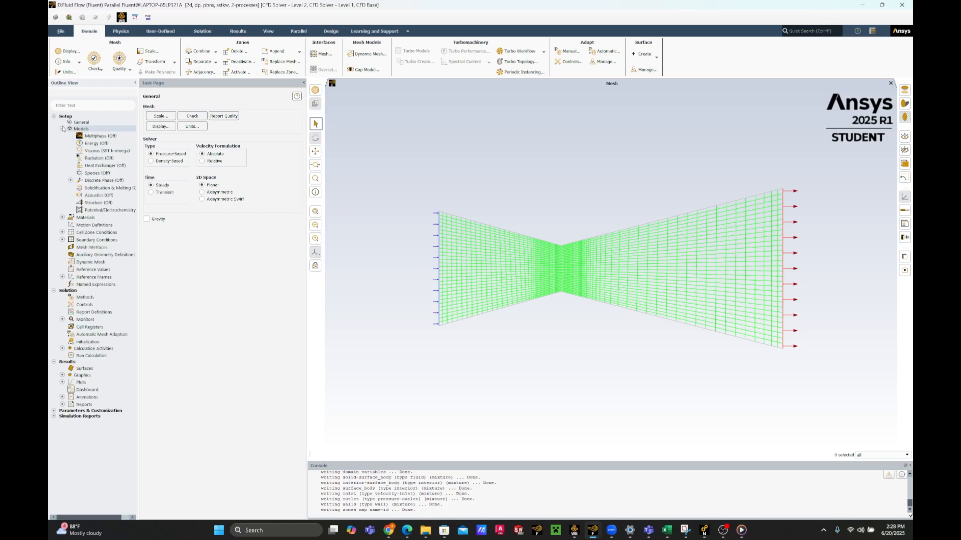
pyautogui.rightClick(102, 144)
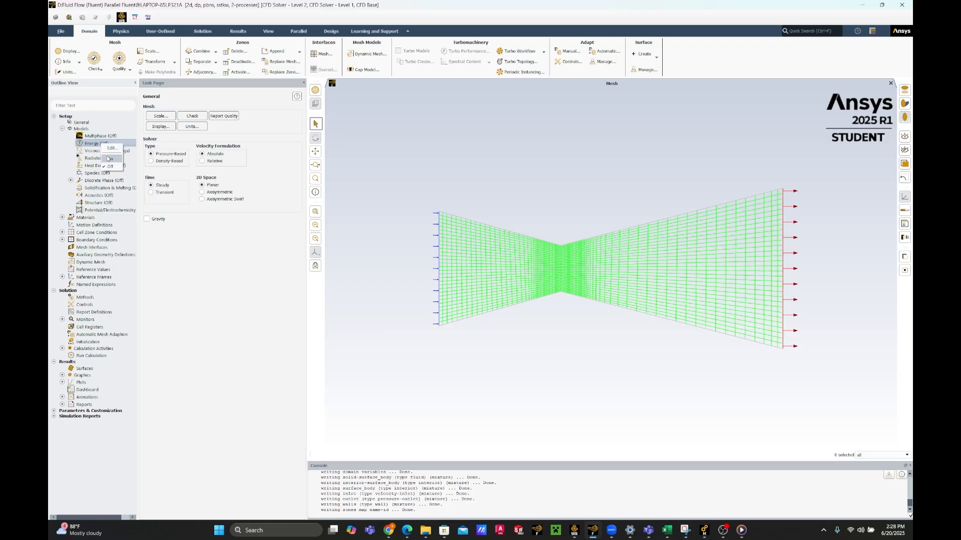
pyautogui.click(107, 156)
pyautogui.click(106, 151)
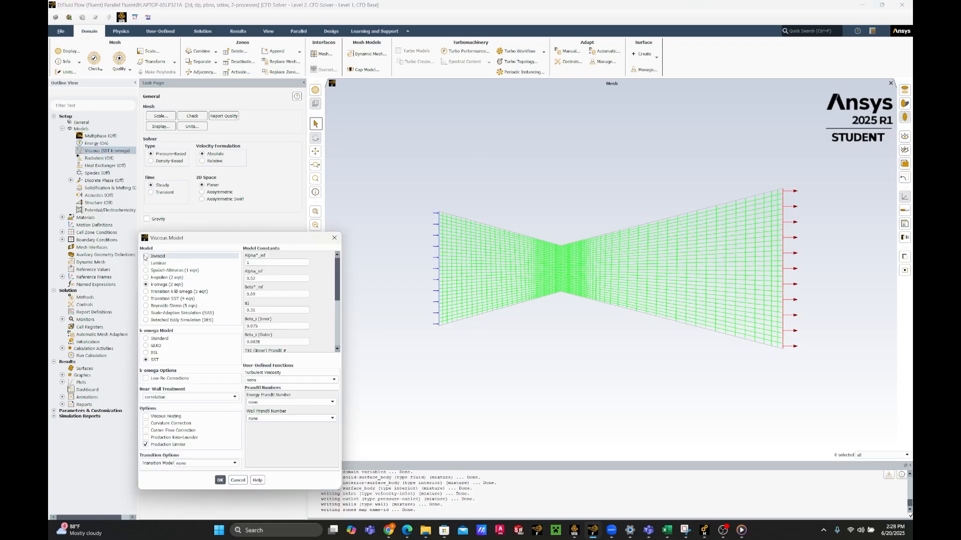
pyautogui.click(145, 256)
pyautogui.click(159, 337)
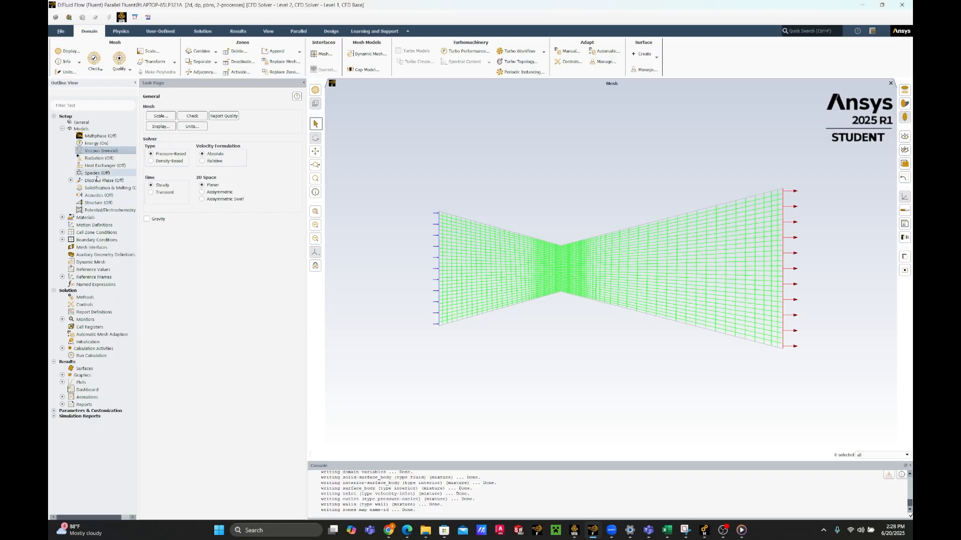
# Set the density of the fluid material air to ideal-gas and save the material change
pyautogui.click(62, 217)
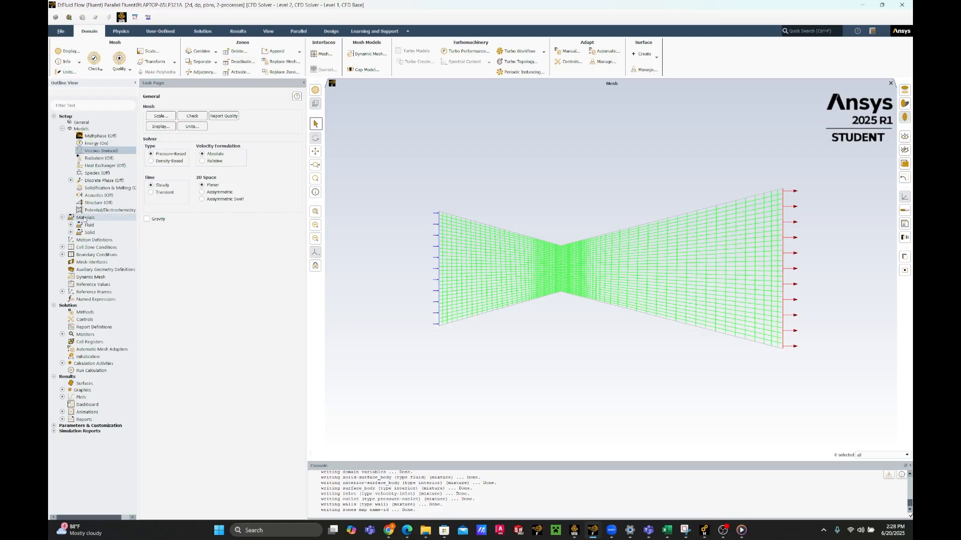
pyautogui.click(71, 225)
pyautogui.doubleClick(93, 232)
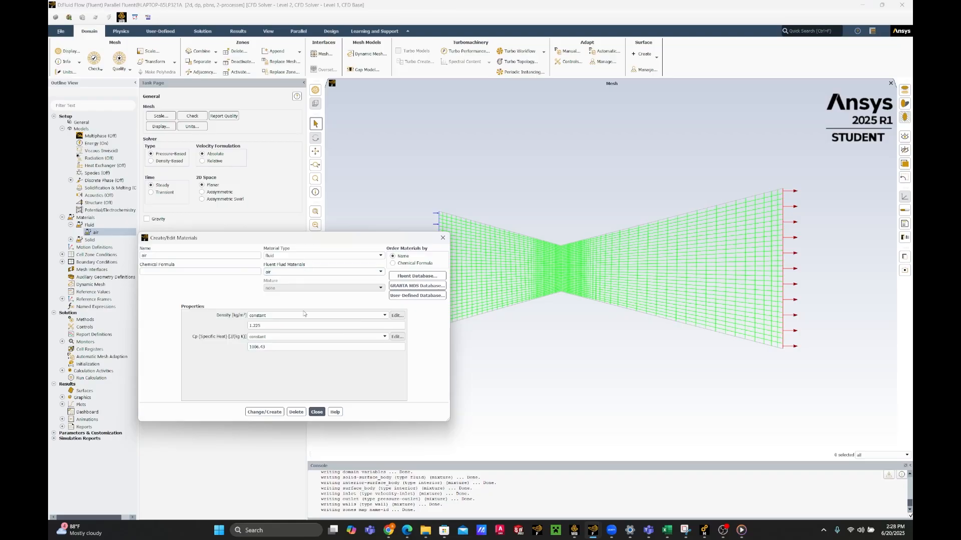
pyautogui.click(371, 317)
pyautogui.click(315, 328)
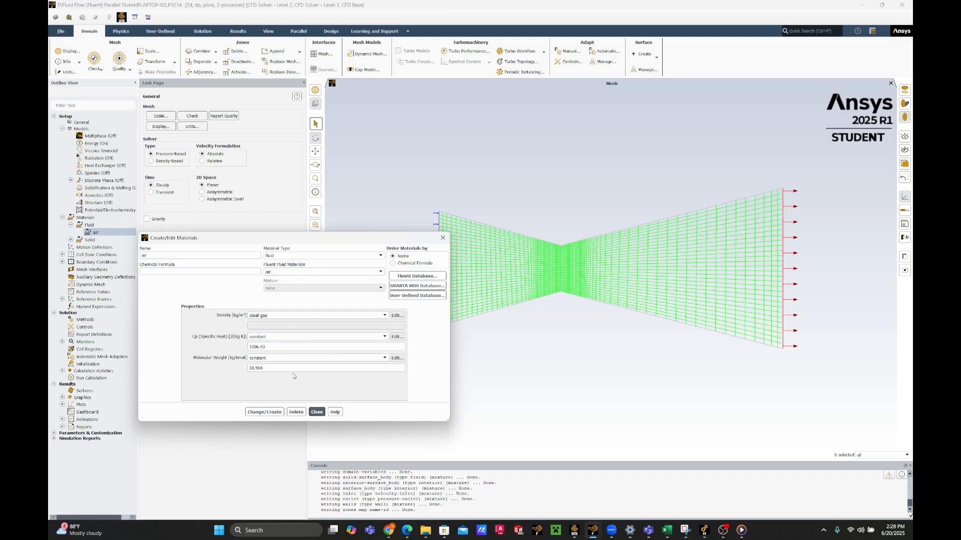
pyautogui.click(271, 413)
pyautogui.click(317, 412)
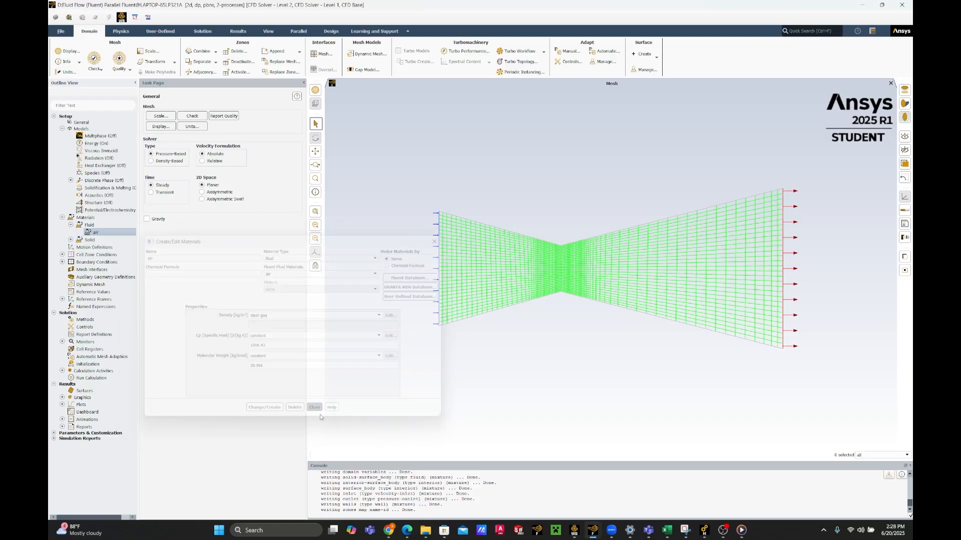
# Change the type of the inlet boundary condition to pressure-inlet
pyautogui.click(62, 254)
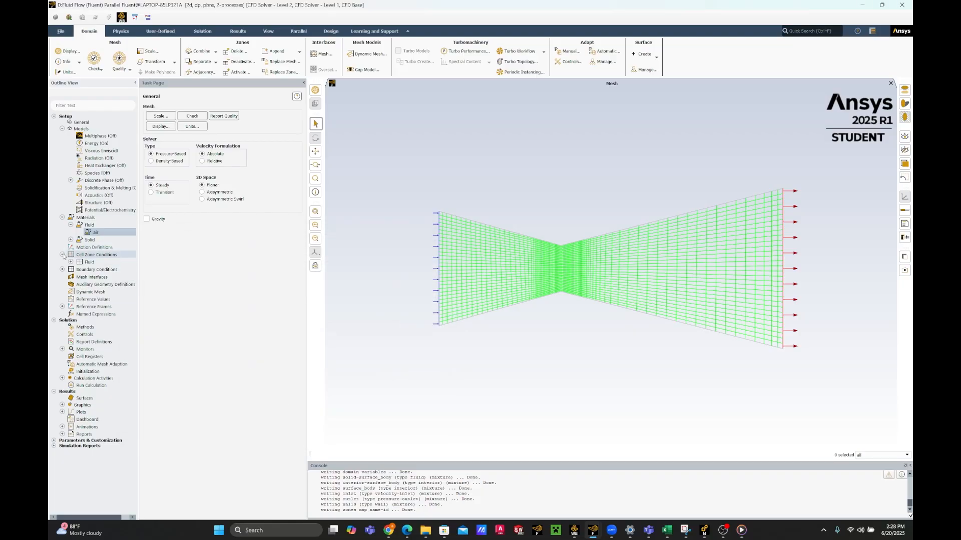
pyautogui.click(62, 255)
pyautogui.click(62, 262)
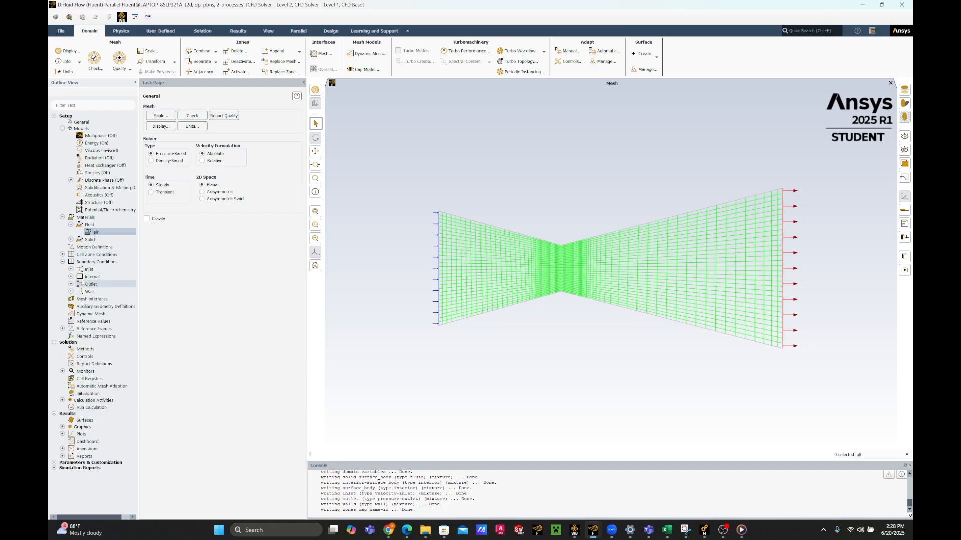
pyautogui.click(71, 270)
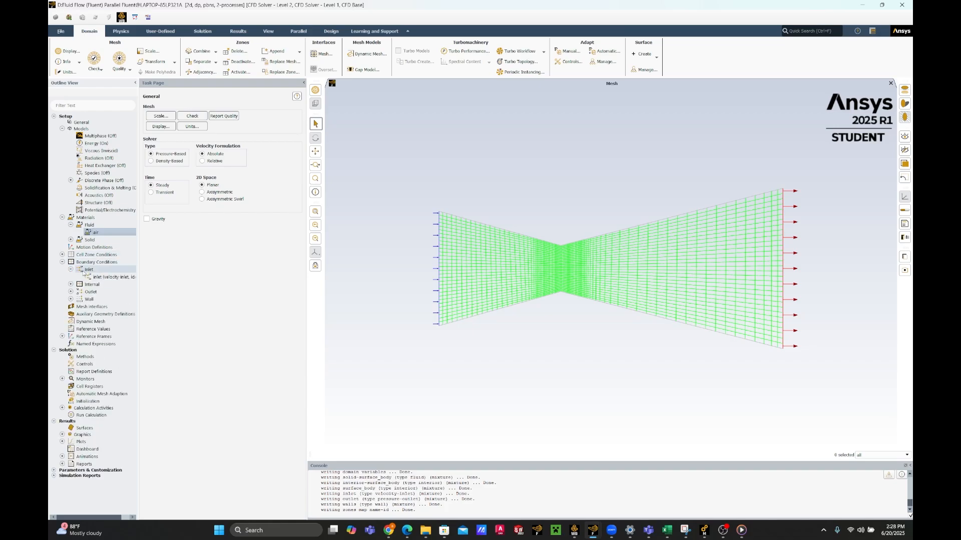
pyautogui.rightClick(110, 277)
pyautogui.moveTo(133, 300)
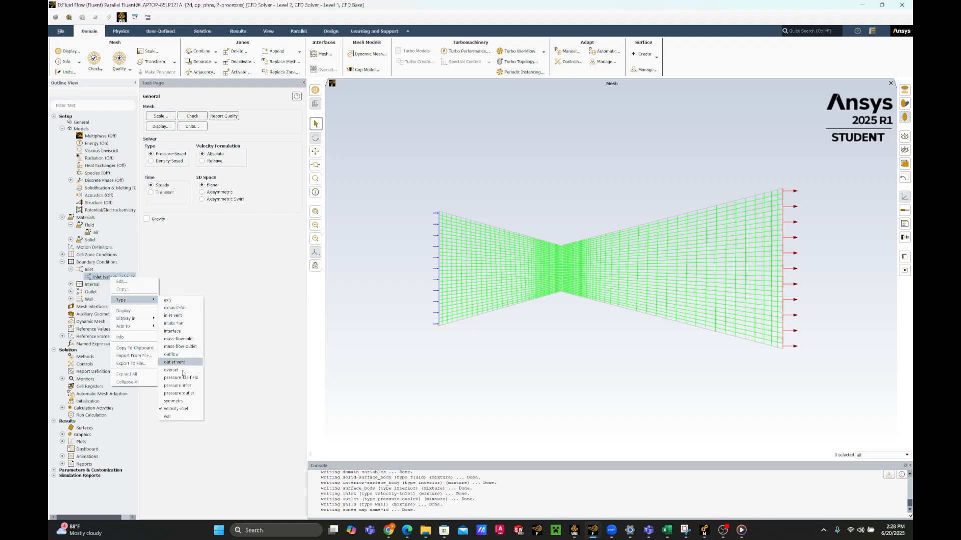
pyautogui.click(188, 385)
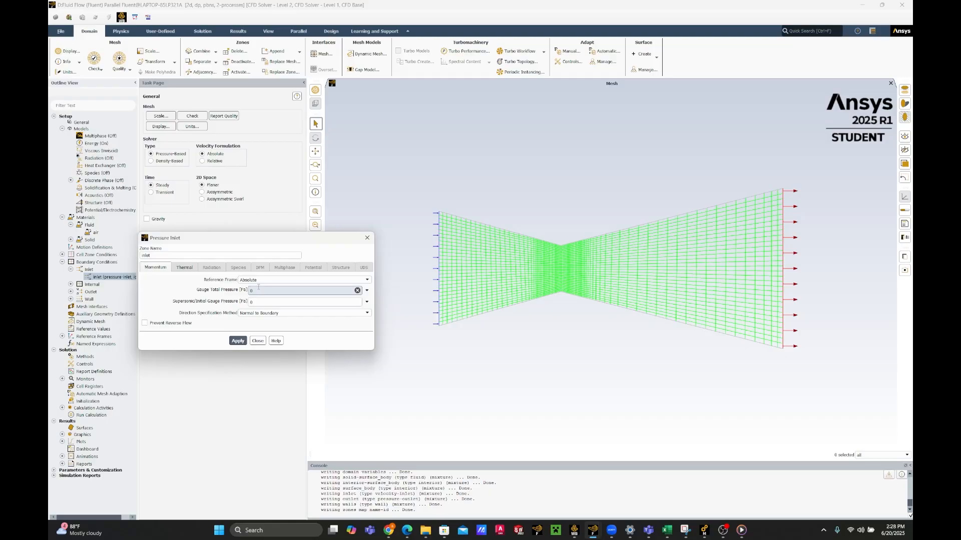
# Set the inlet's Gauge Total Pressure and Supersonic/Initial Gauge Pressure each to 97000000 Pa
pyautogui.doubleClick(260, 292)
pyautogui.write('9700000')
pyautogui.click(260, 303)
pyautogui.write('97')
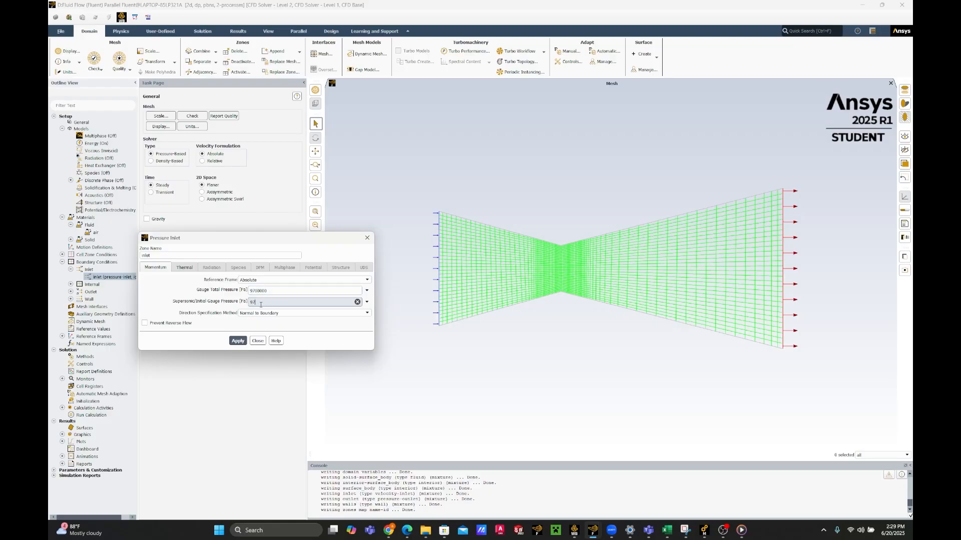
pyautogui.write('000000')
pyautogui.click(284, 290)
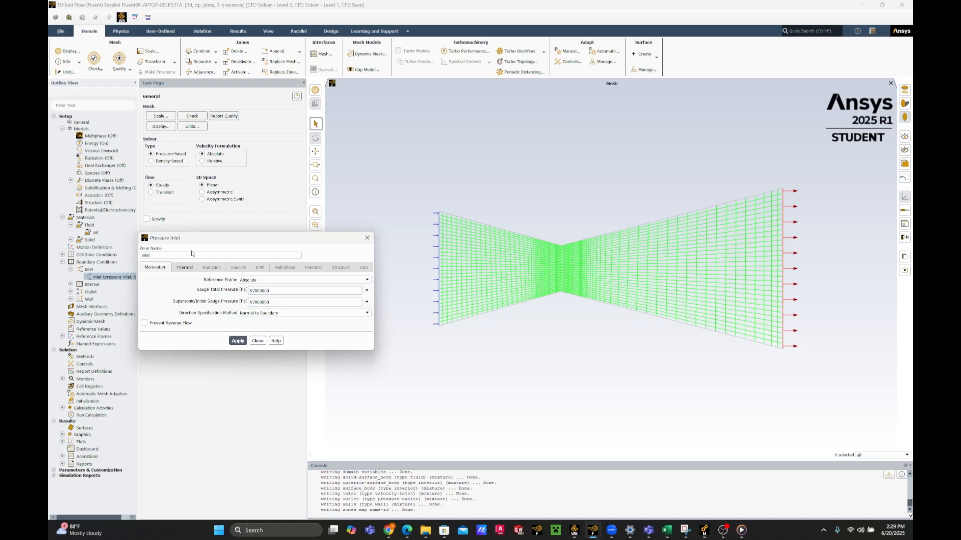
# Set the inlet's total temperature to 3710 K, apply the pressure inlet settings and close them
pyautogui.click(190, 269)
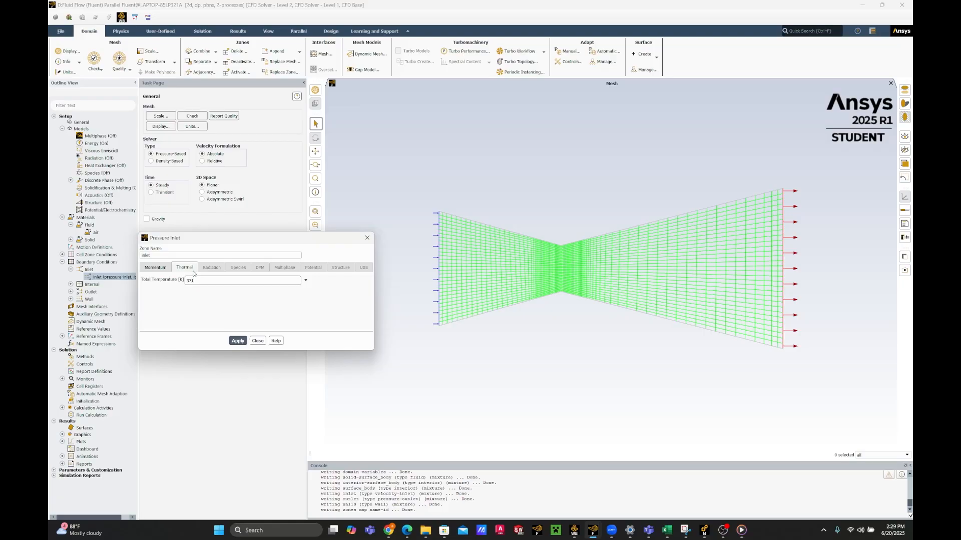
pyautogui.click(237, 341)
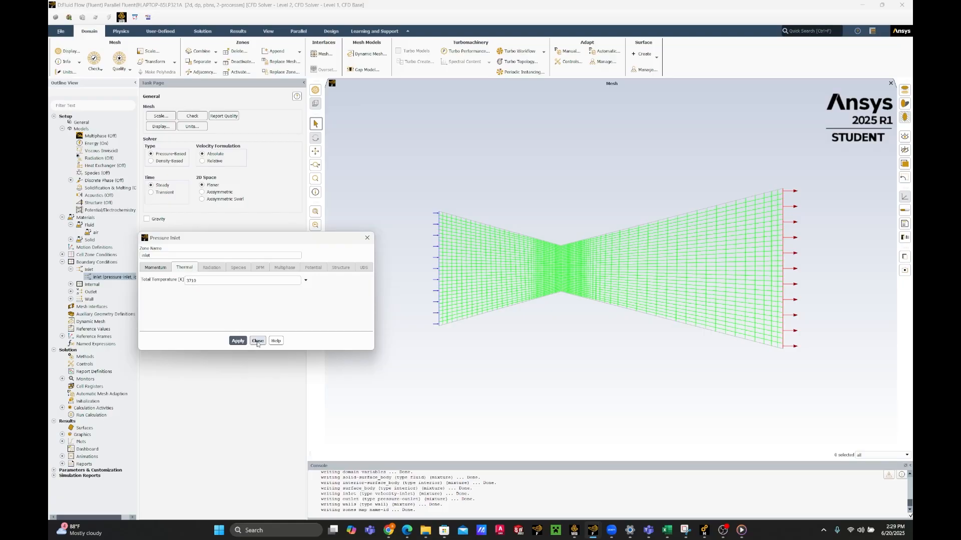
pyautogui.click(258, 342)
# Set the gauge pressure of the outlet's pressure-outlet boundary condition to 101325 Pa
pyautogui.rightClick(70, 291)
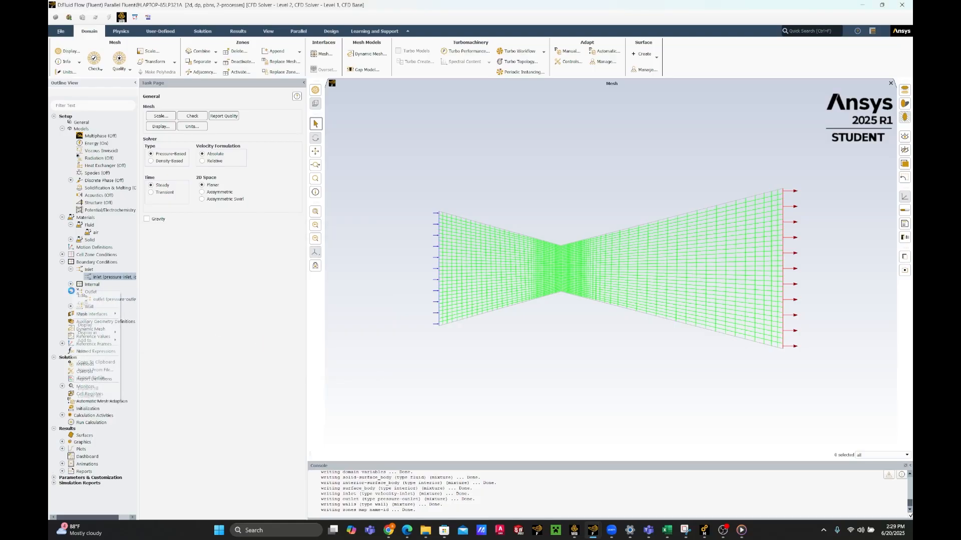
pyautogui.click(144, 301)
pyautogui.rightClick(124, 302)
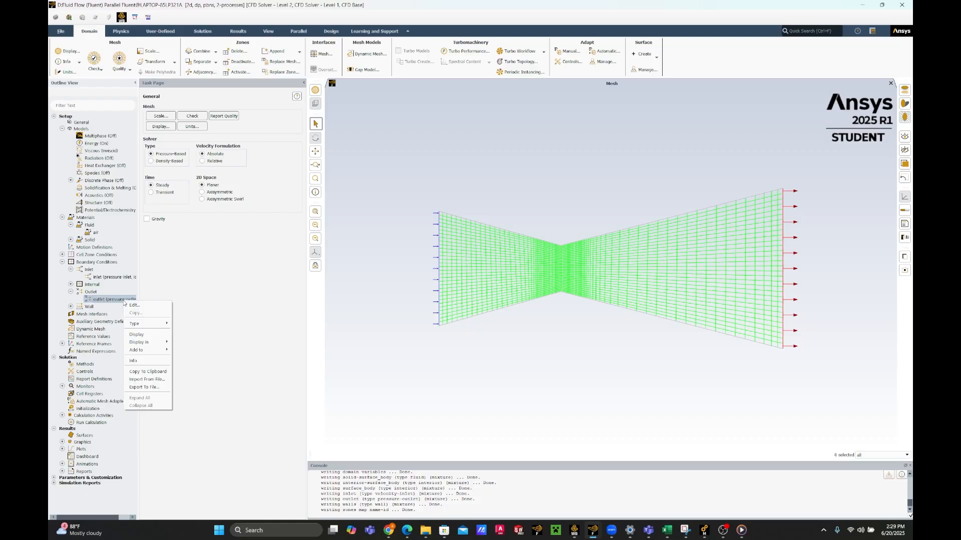
pyautogui.moveTo(143, 324)
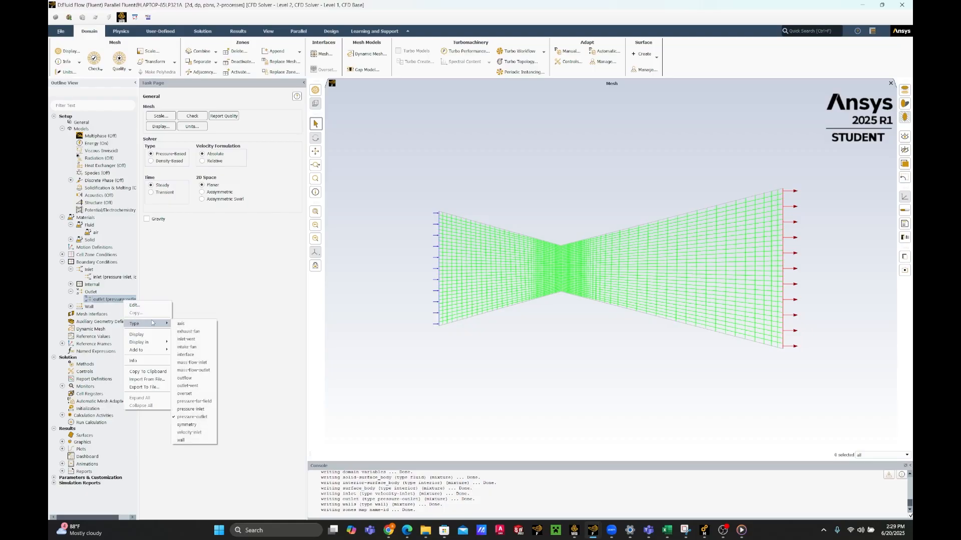
pyautogui.click(211, 271)
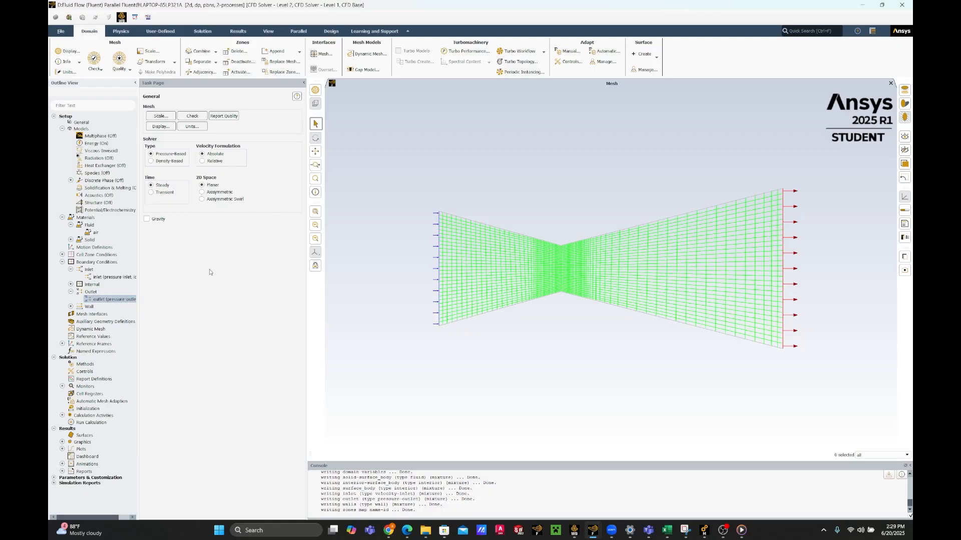
pyautogui.rightClick(105, 299)
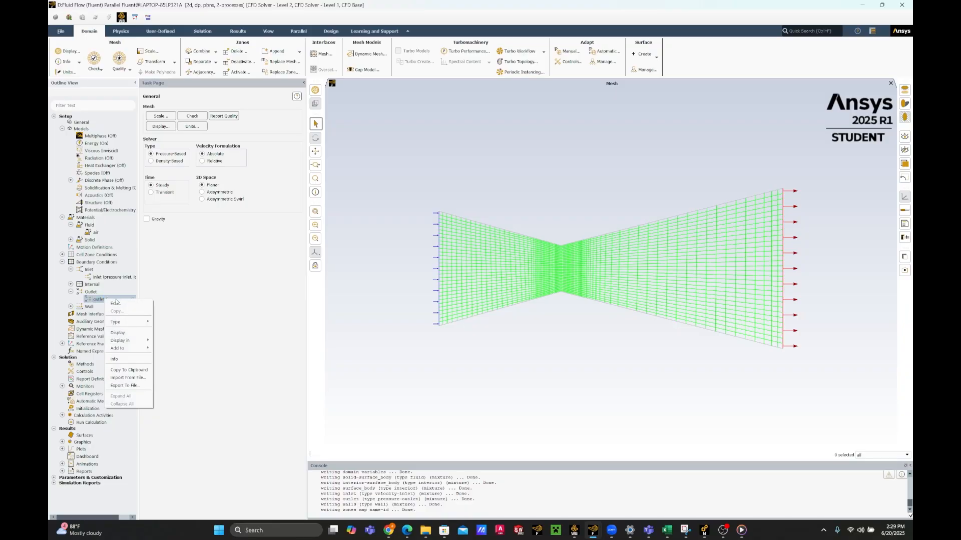
pyautogui.click(119, 306)
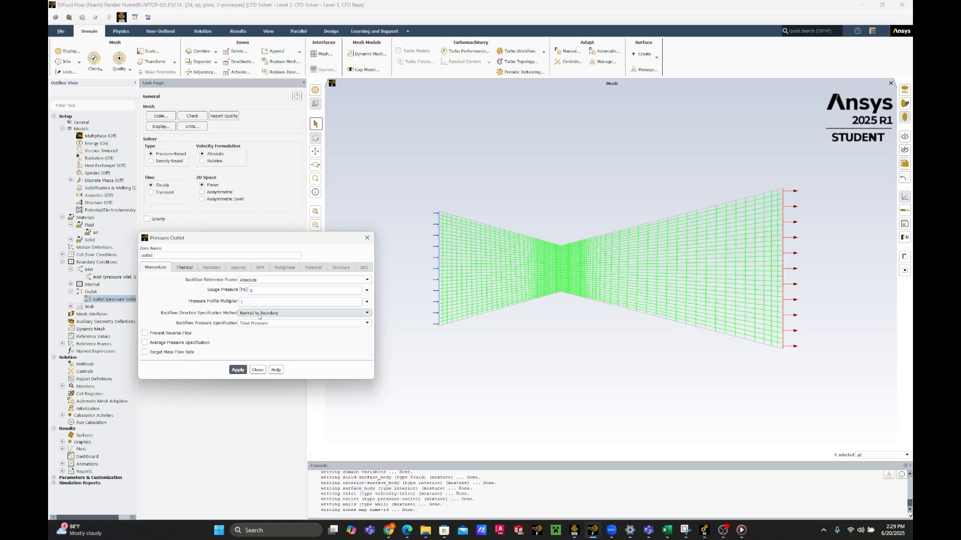
pyautogui.doubleClick(252, 290)
pyautogui.write('101325')
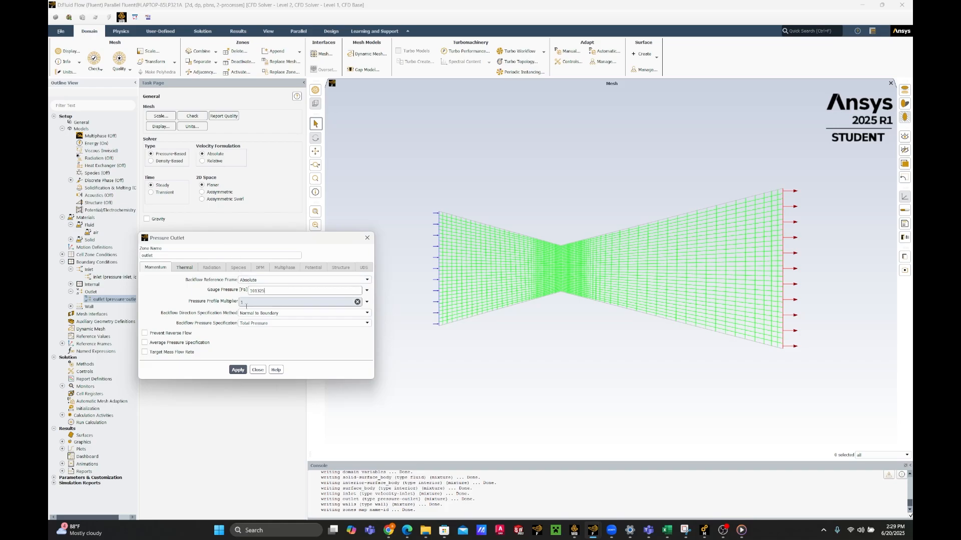
# Set the outlet's backflow pressure specification to Static Pressure, apply the pressure outlet settings and close them
pyautogui.click(247, 324)
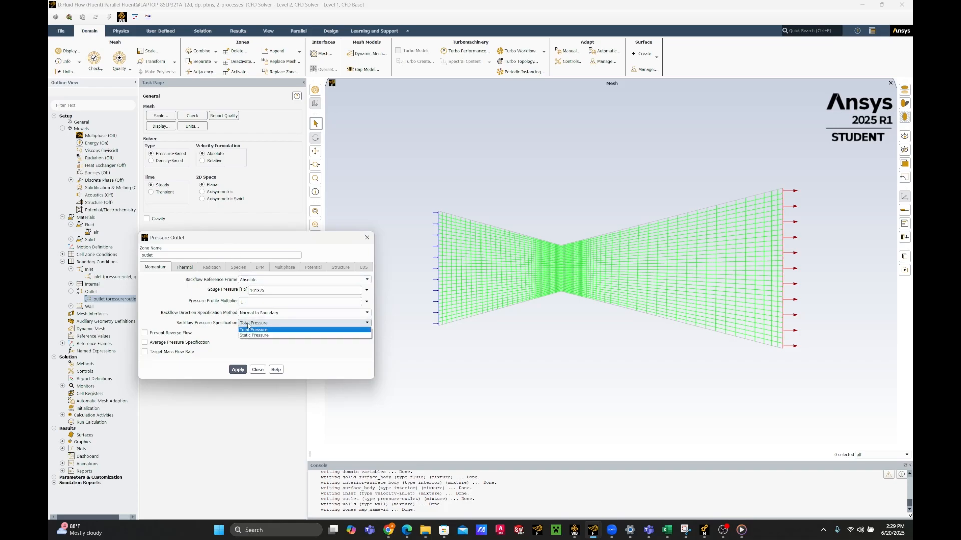
pyautogui.click(248, 325)
pyautogui.click(191, 269)
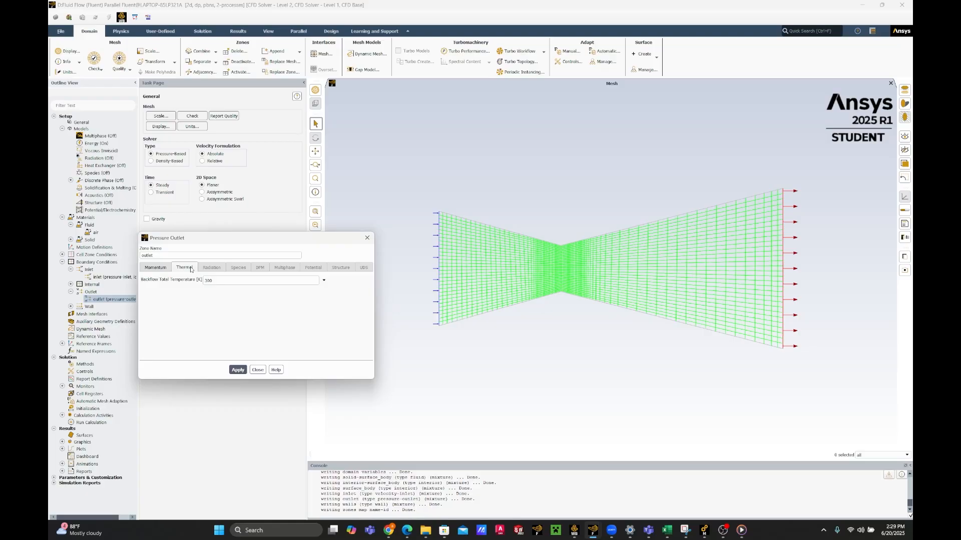
pyautogui.click(238, 370)
pyautogui.click(159, 268)
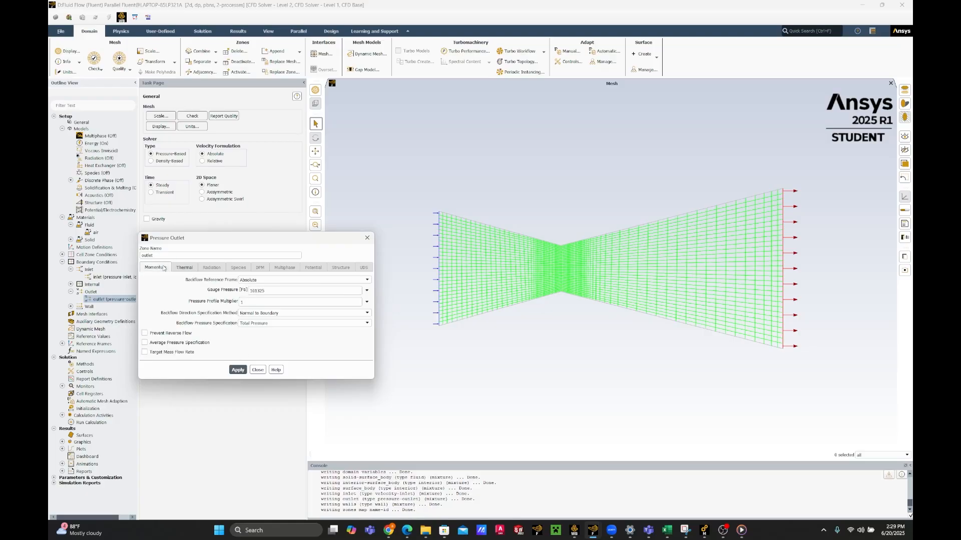
pyautogui.click(267, 325)
pyautogui.click(268, 337)
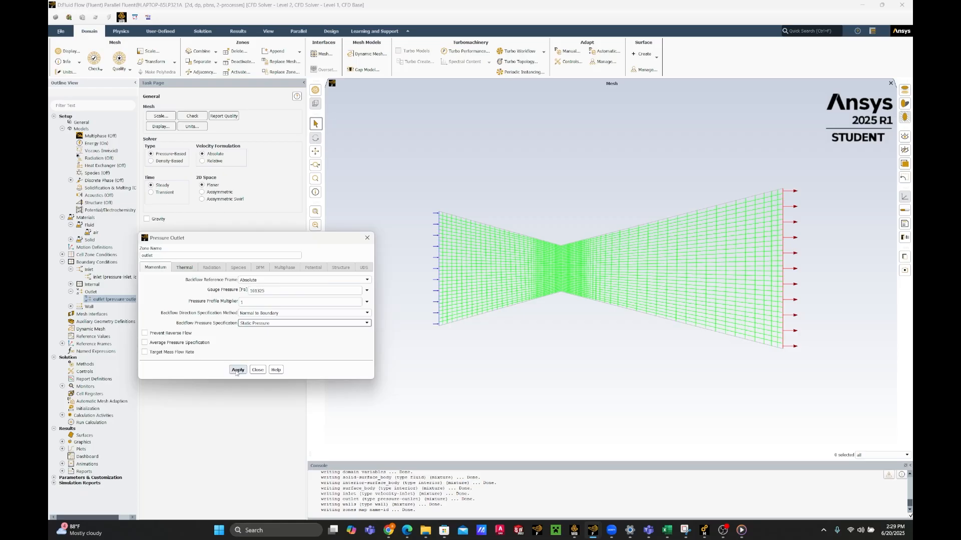
pyautogui.click(237, 370)
pyautogui.click(258, 371)
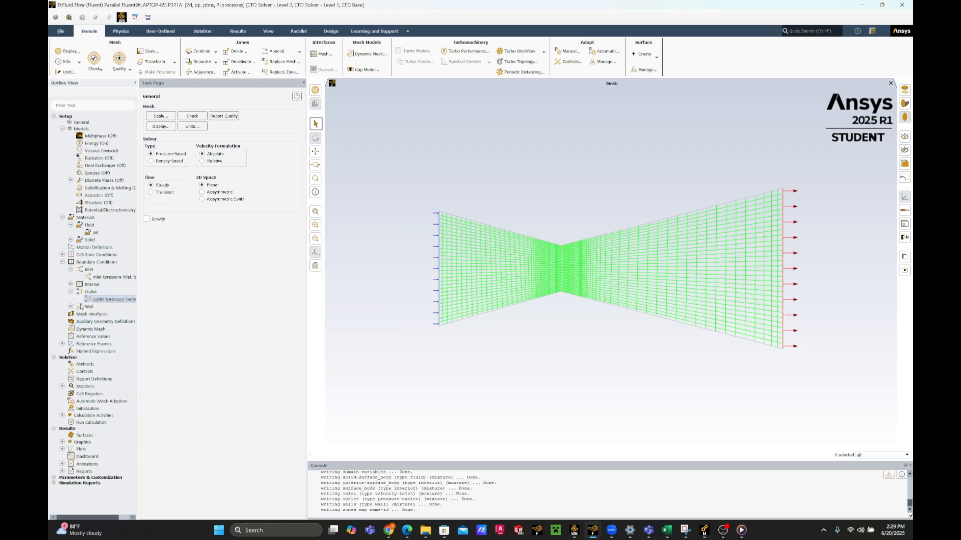
# Set the residual convergence criteria of continuity, x-velocity and y-velocity to 1e-06, matching energy, and accept the residual monitor settings
pyautogui.click(62, 344)
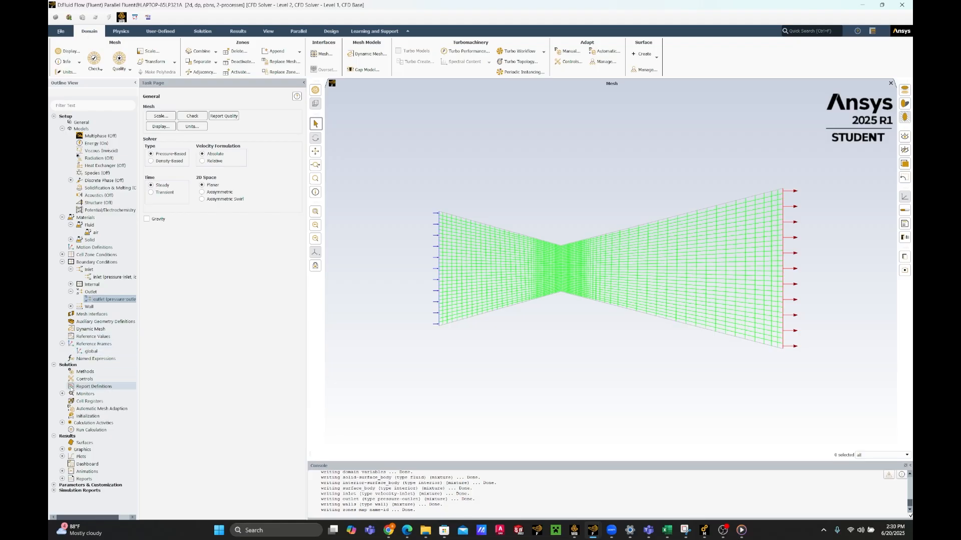
pyautogui.click(62, 394)
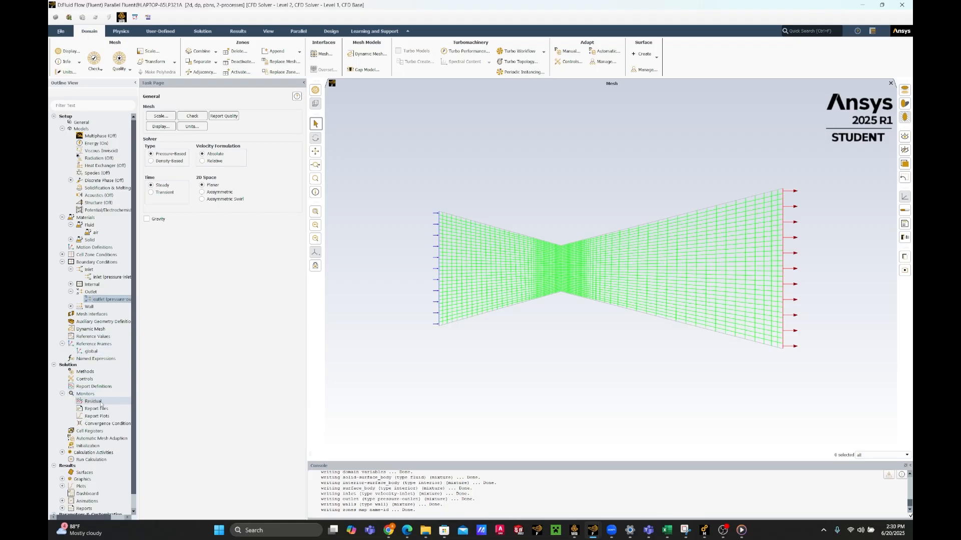
pyautogui.doubleClick(91, 402)
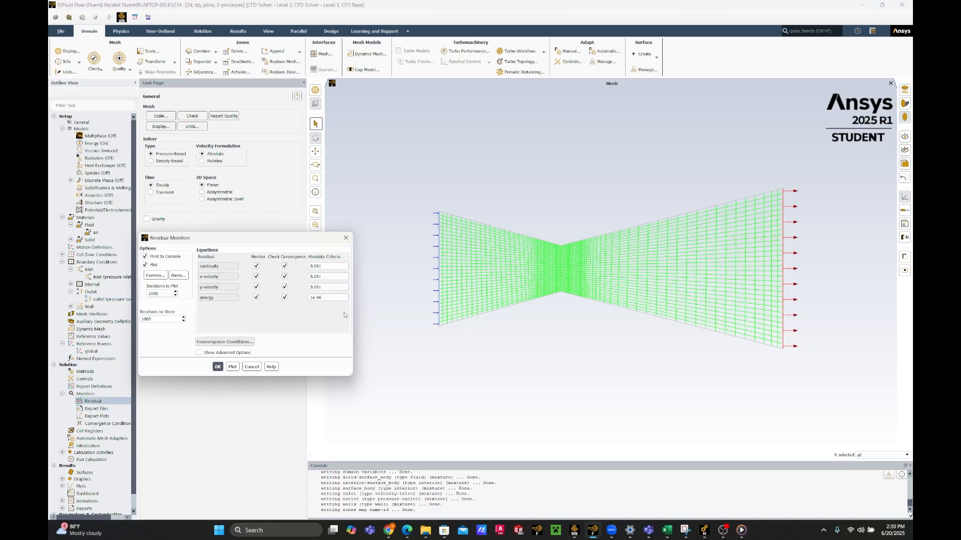
pyautogui.moveTo(328, 297); pyautogui.dragTo(252, 296)
pyautogui.hotkey('ctrl', 'c')
pyautogui.moveTo(331, 287); pyautogui.dragTo(257, 283)
pyautogui.hotkey('ctrl', 'v')
pyautogui.click(311, 277)
pyautogui.hotkey('ctrl', 'v')
pyautogui.moveTo(335, 266); pyautogui.dragTo(231, 262)
pyautogui.hotkey('ctrl', 'v')
pyautogui.click(218, 368)
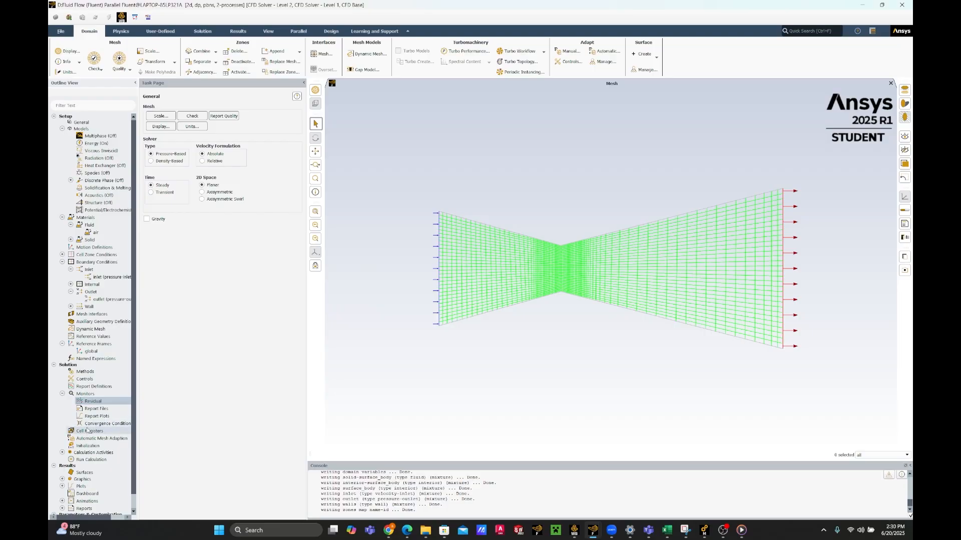
# Initialize the solution with Standard Initialization, computing the initial values from the inlet
pyautogui.click(83, 445)
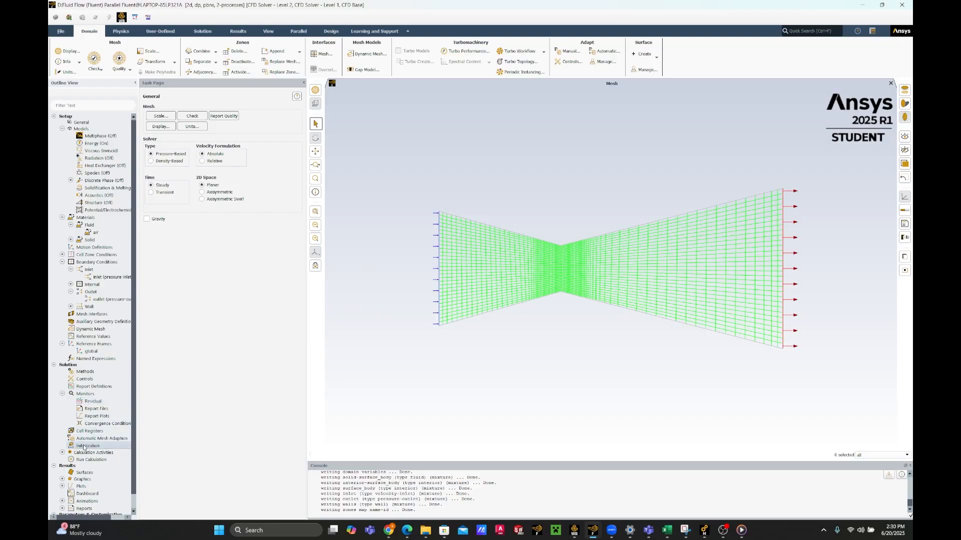
pyautogui.rightClick(89, 447)
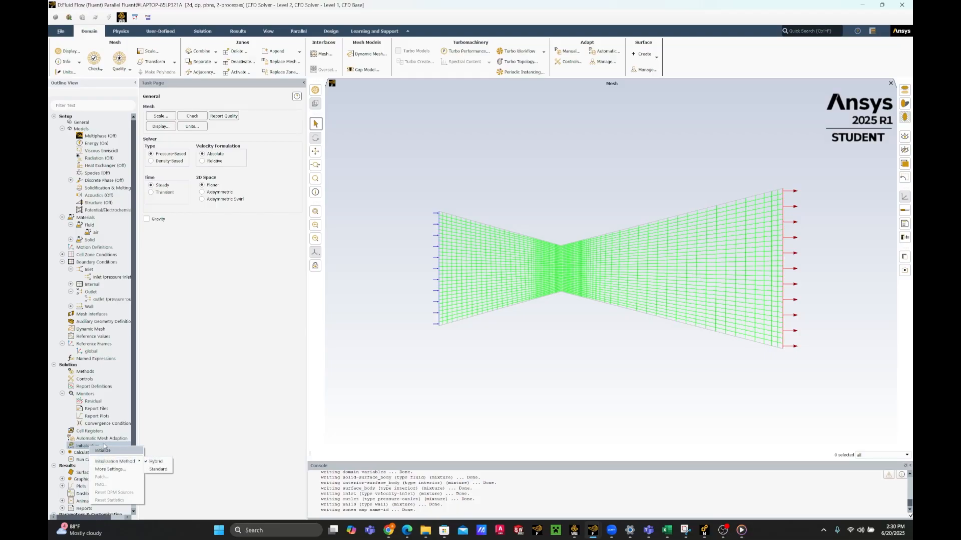
pyautogui.click(132, 450)
pyautogui.doubleClick(111, 447)
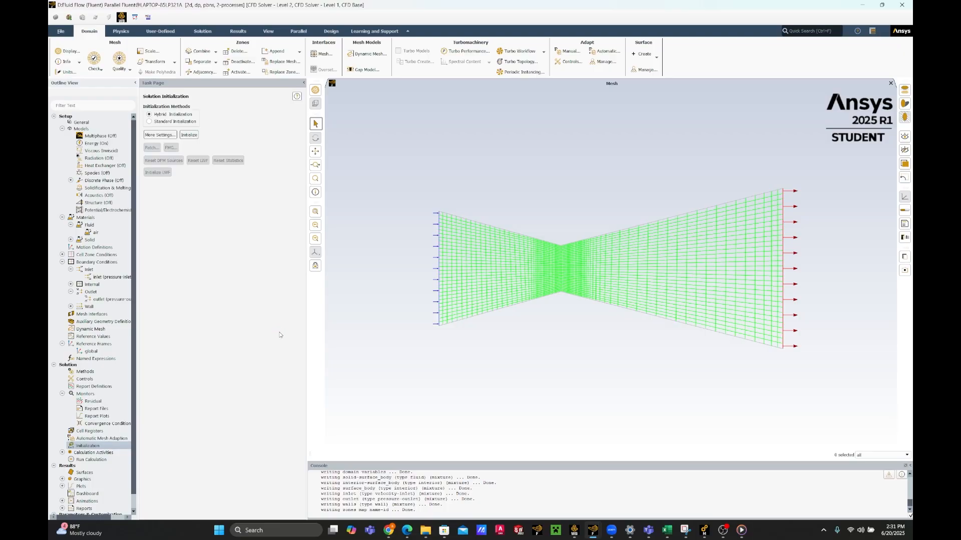
pyautogui.click(151, 122)
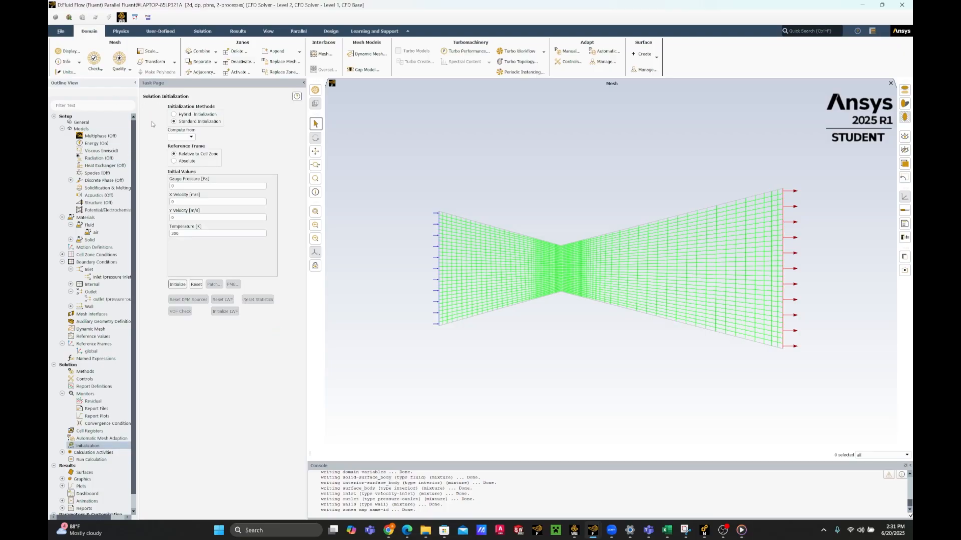
pyautogui.click(183, 136)
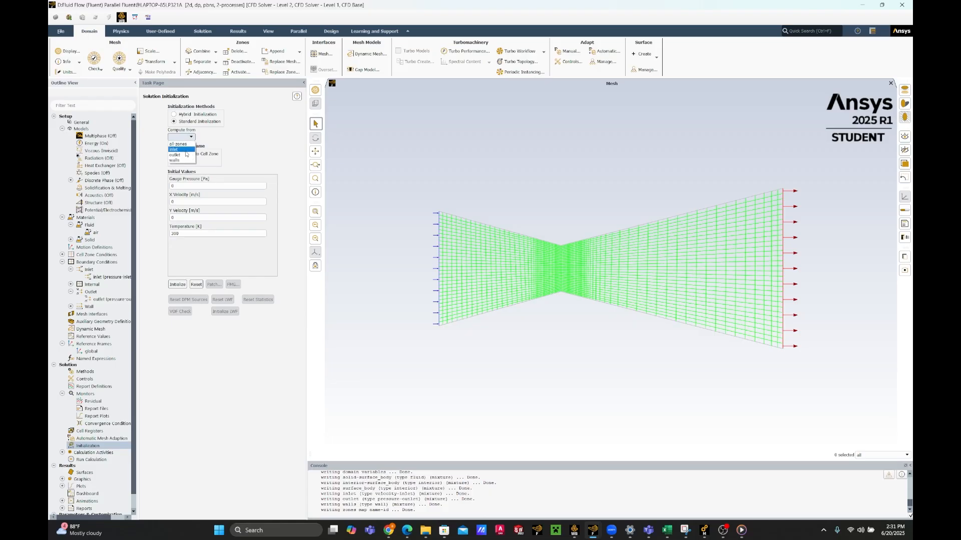
pyautogui.click(184, 148)
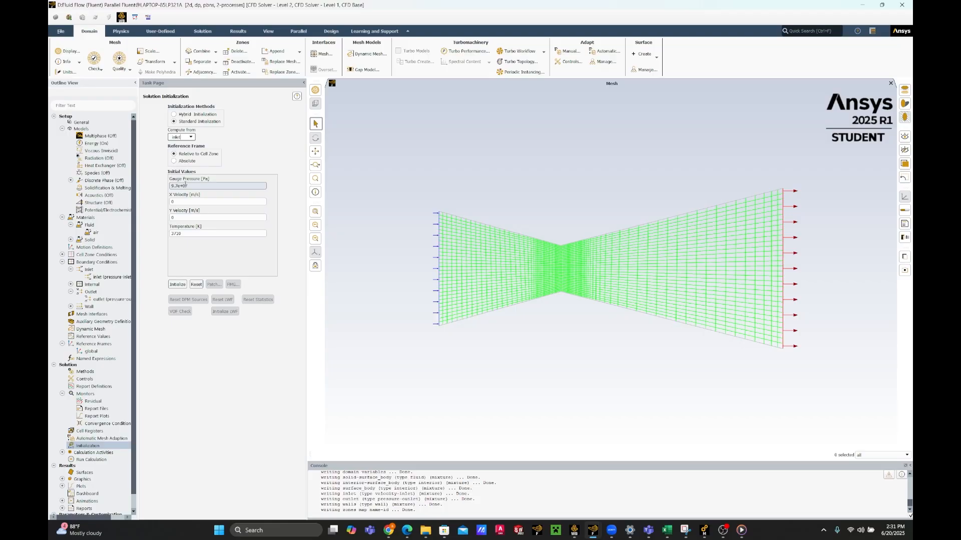
pyautogui.click(180, 286)
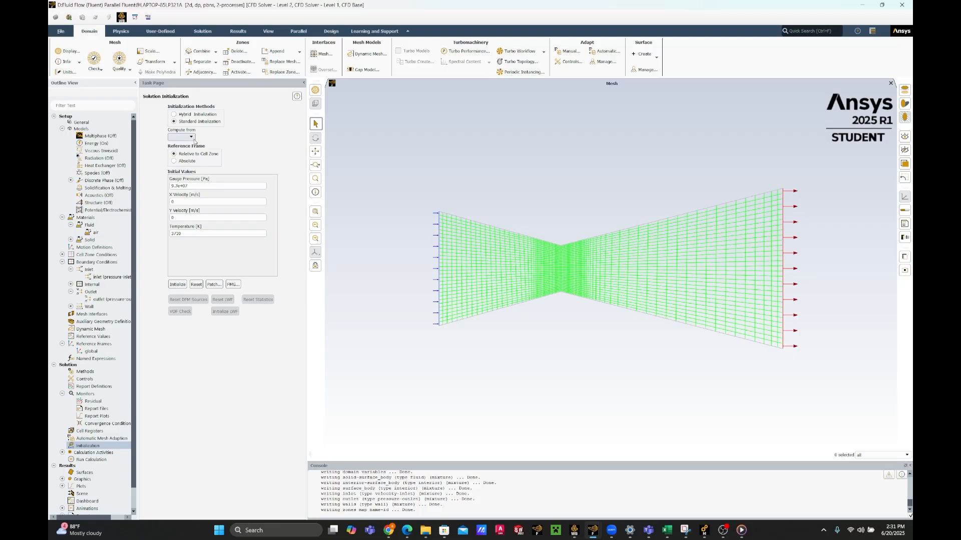
pyautogui.click(193, 138)
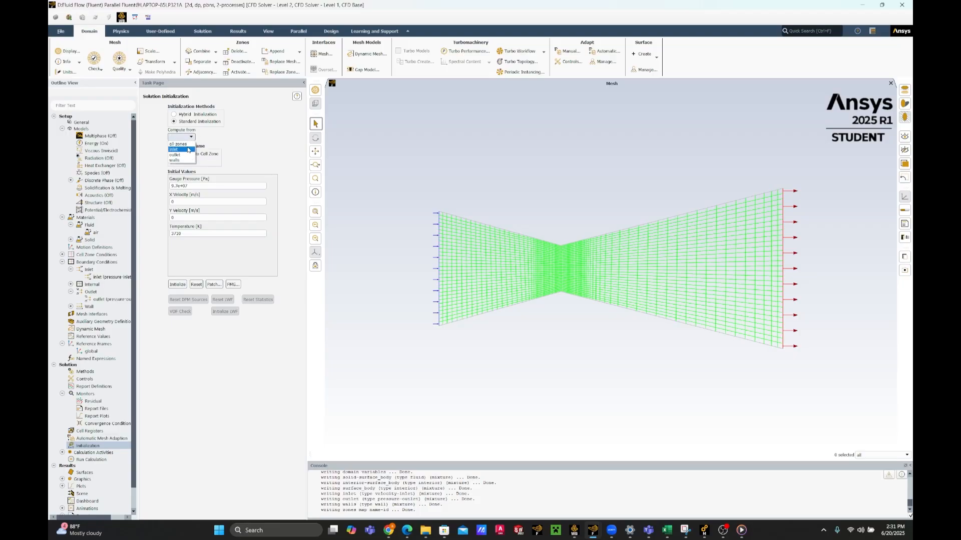
pyautogui.click(188, 150)
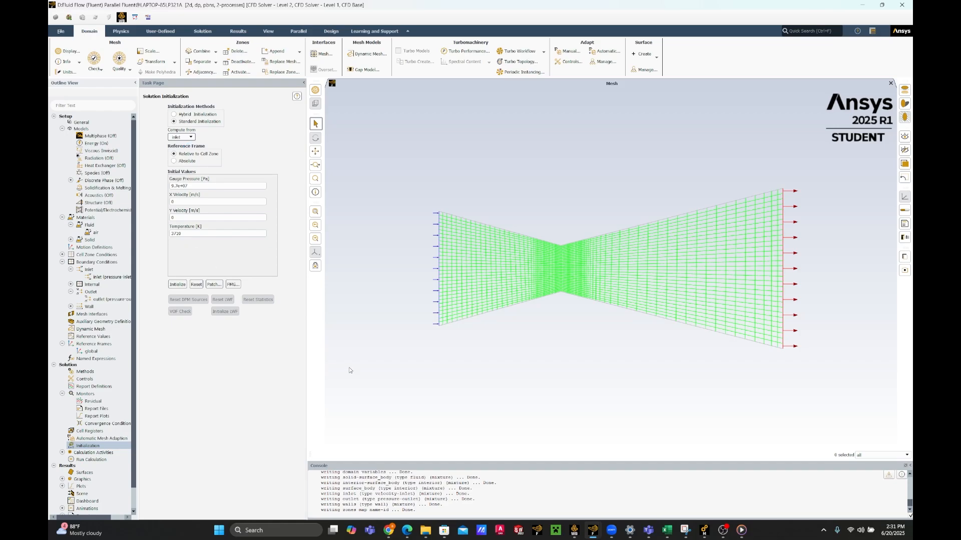
# Switch to the Fluent window of system B (Copy of Fluid Flow) and close its Contours dialog
pyautogui.click(92, 461)
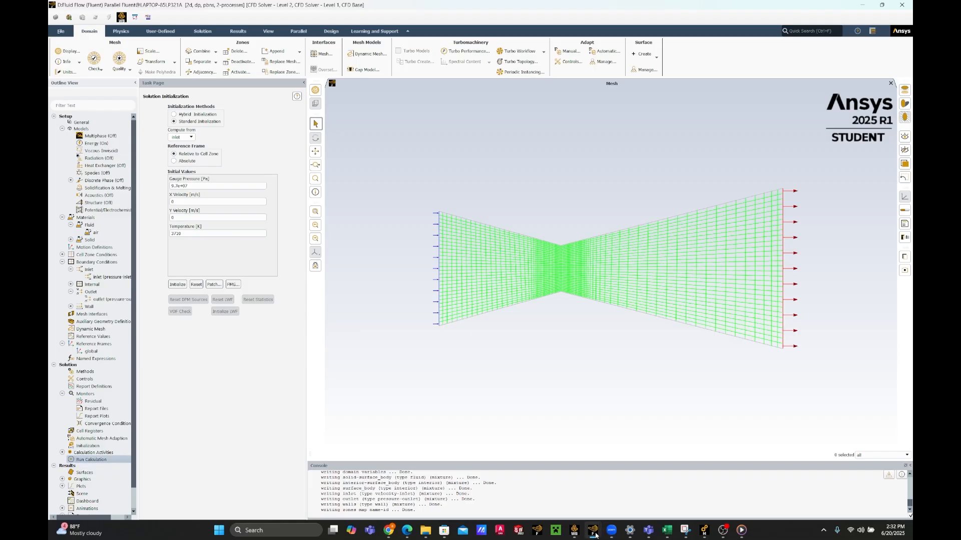
pyautogui.moveTo(591, 533)
pyautogui.click(508, 487)
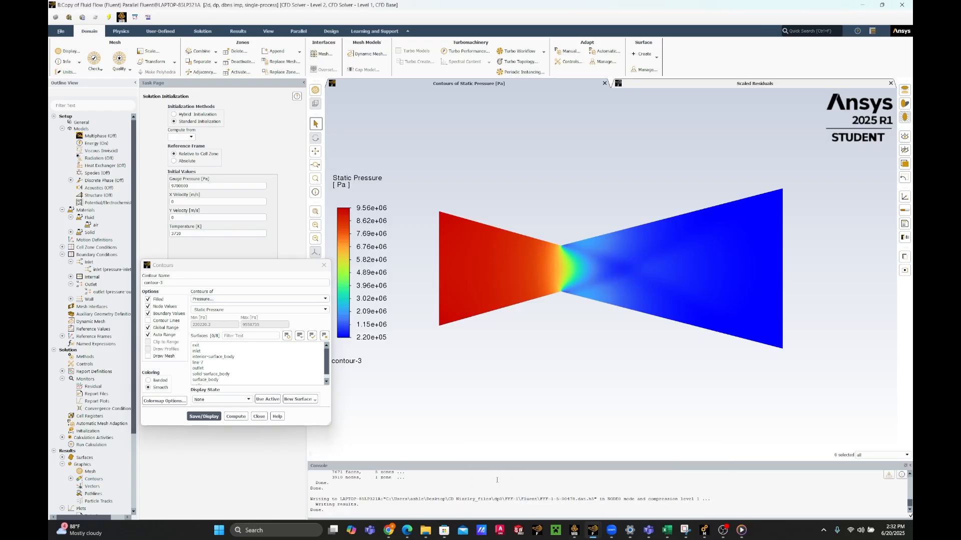
pyautogui.click(323, 266)
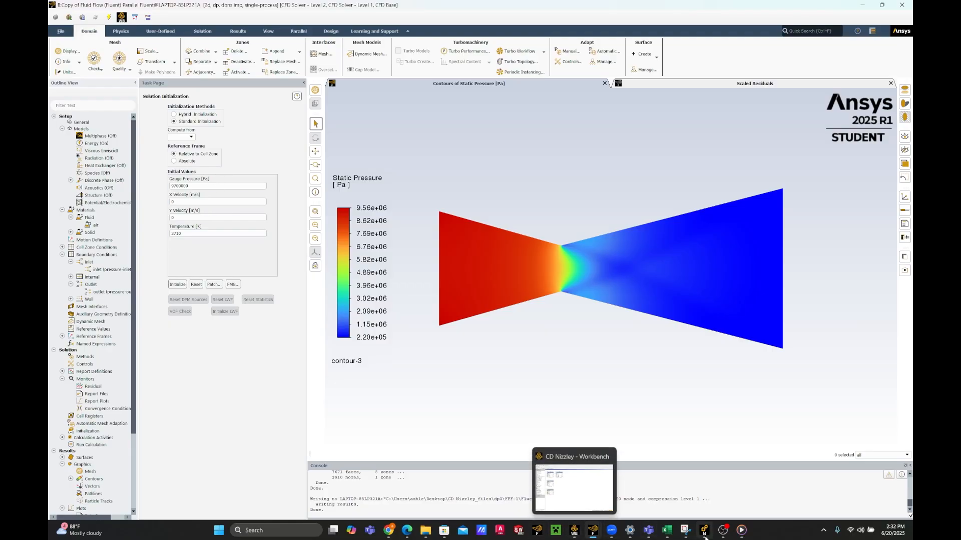
# In the Fluent window of system C, set the inlet's Gauge Total Pressure and Supersonic/Initial Gauge Pressure each to 9700000 Pa, apply and close
pyautogui.moveTo(603, 536)
pyautogui.click(593, 490)
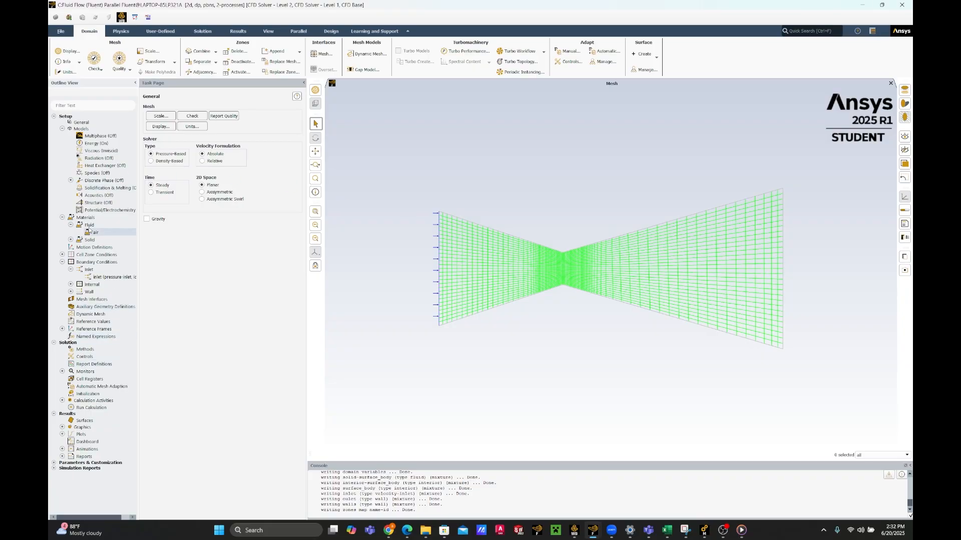
pyautogui.rightClick(117, 278)
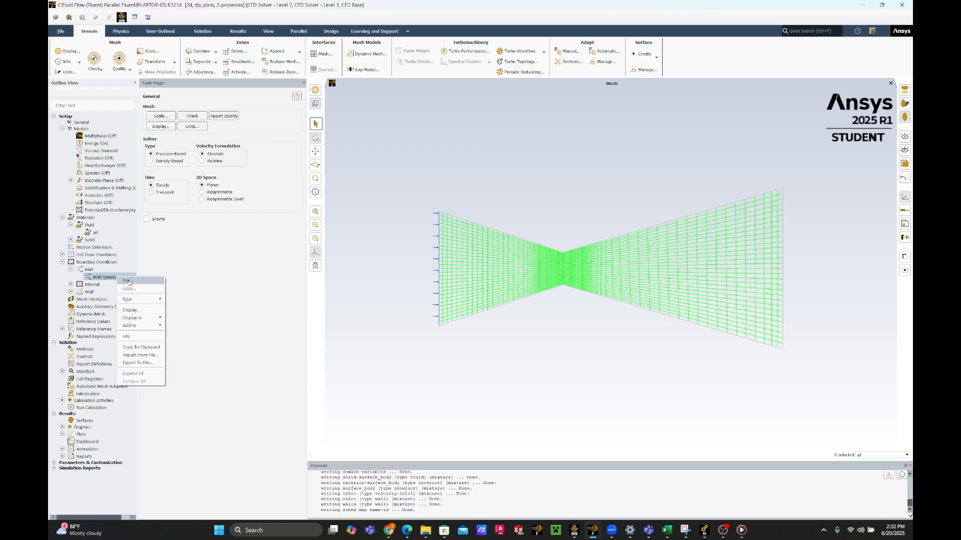
pyautogui.click(128, 281)
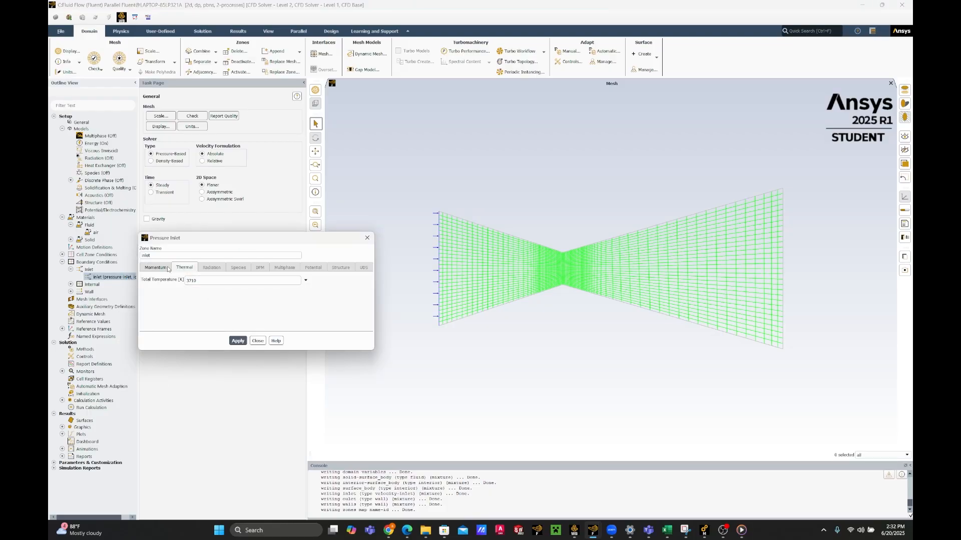
pyautogui.click(167, 268)
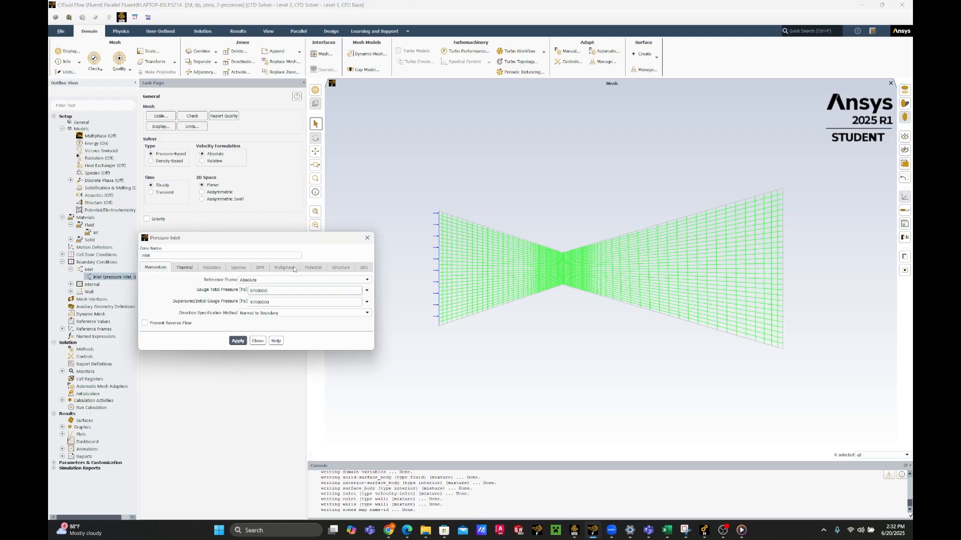
pyautogui.click(272, 303)
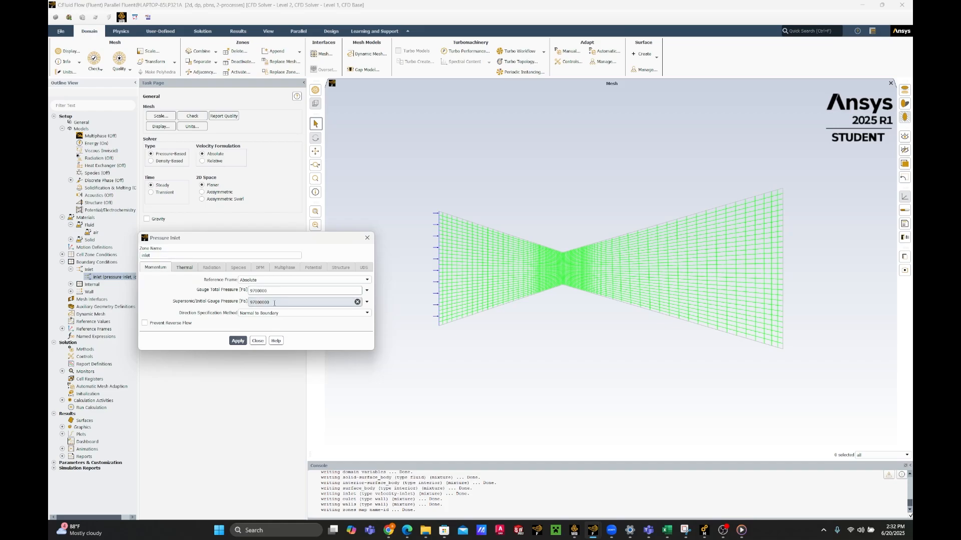
pyautogui.click(238, 341)
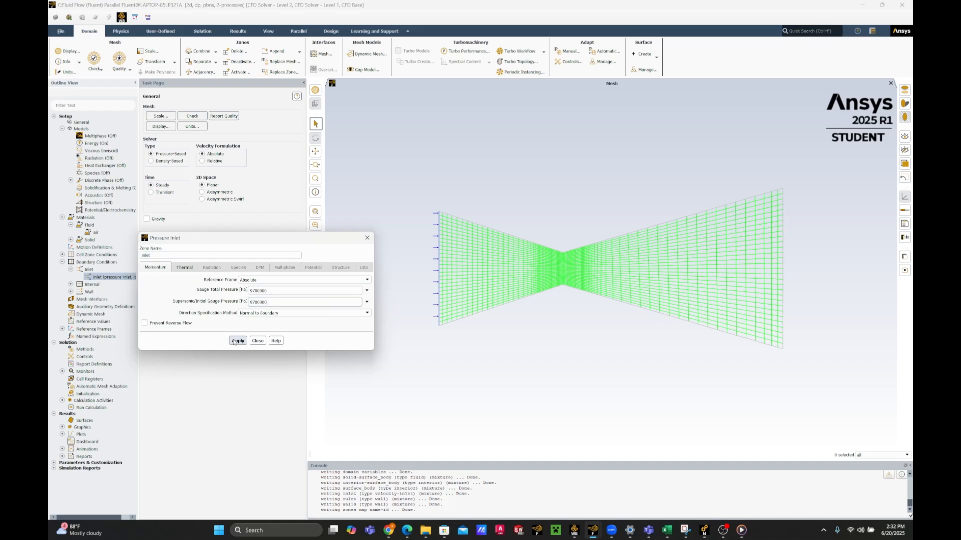
pyautogui.click(255, 341)
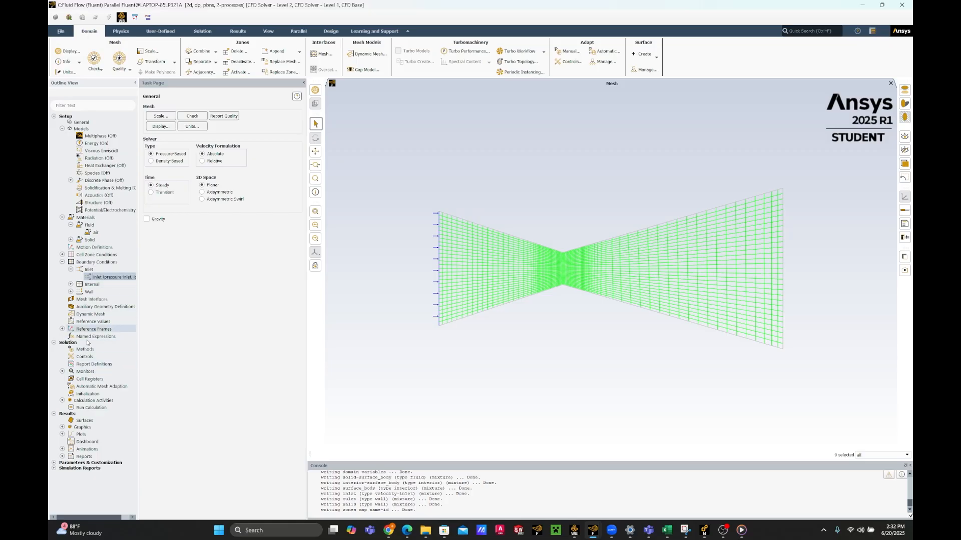
pyautogui.click(86, 394)
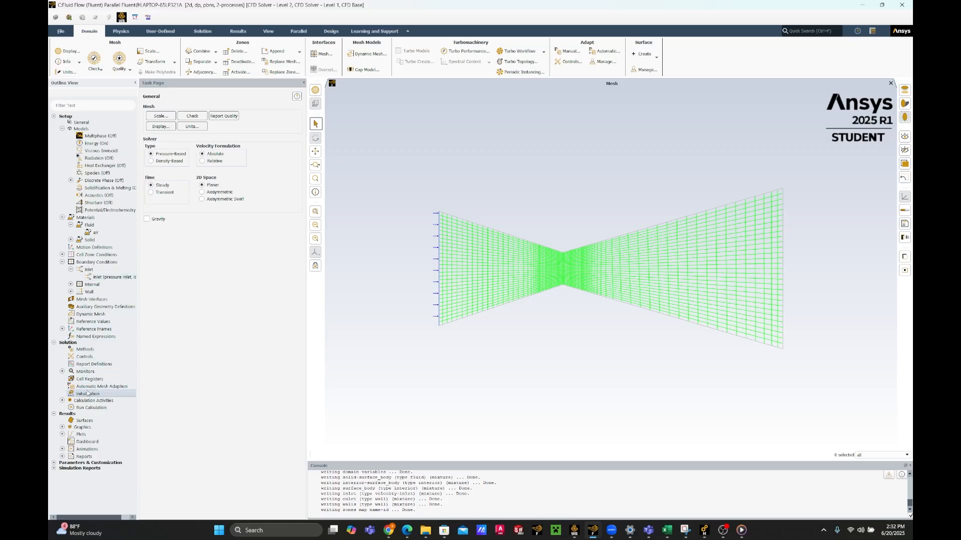
pyautogui.rightClick(86, 391)
pyautogui.click(186, 394)
# Switch to the Fluent window of system B (Copy of Fluid Flow) and create and display a filled velocity contour of Mach Number
pyautogui.moveTo(590, 531)
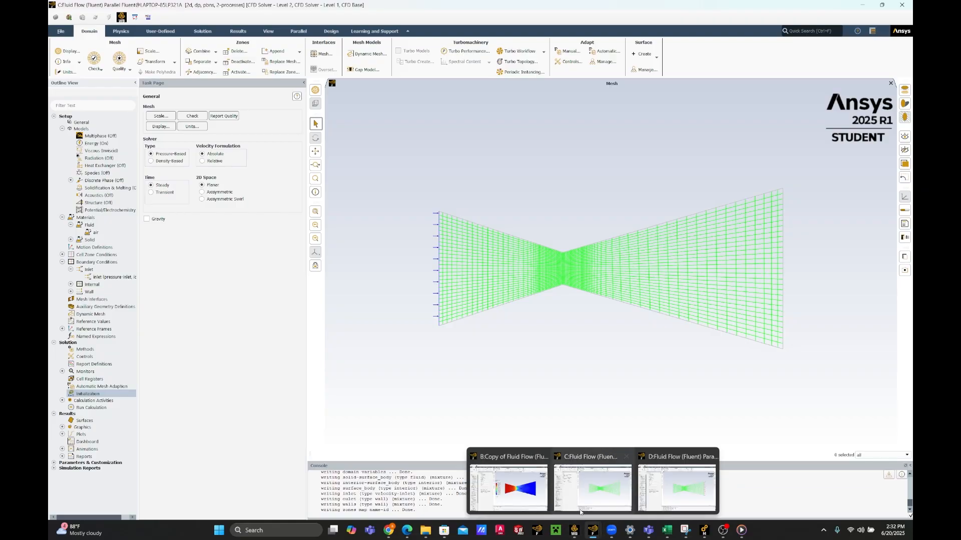
pyautogui.click(520, 498)
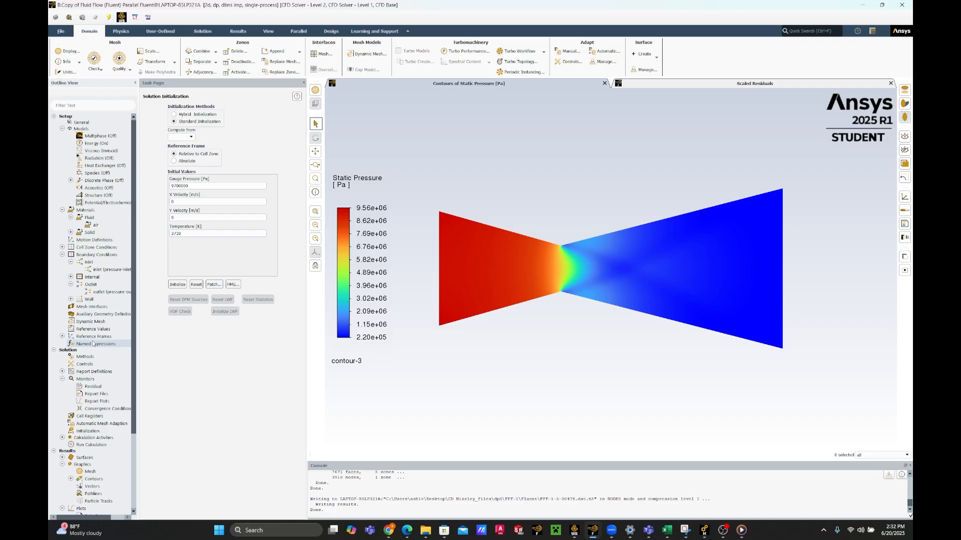
pyautogui.scroll(-3, 93, 344)
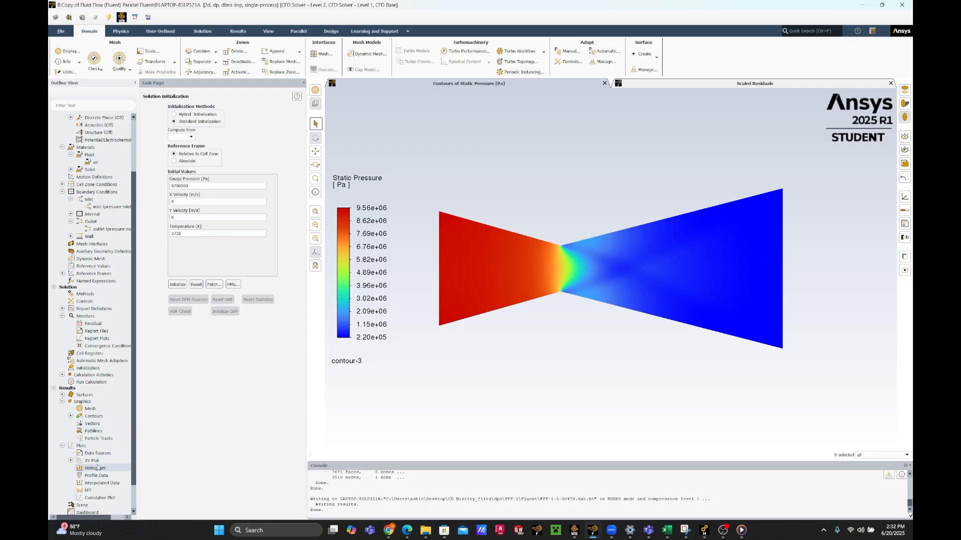
pyautogui.doubleClick(94, 417)
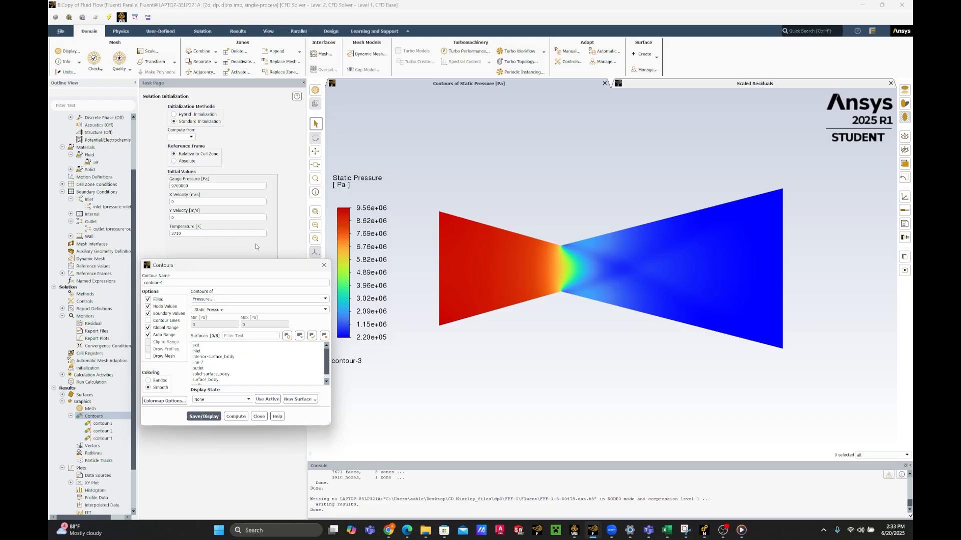
pyautogui.click(231, 299)
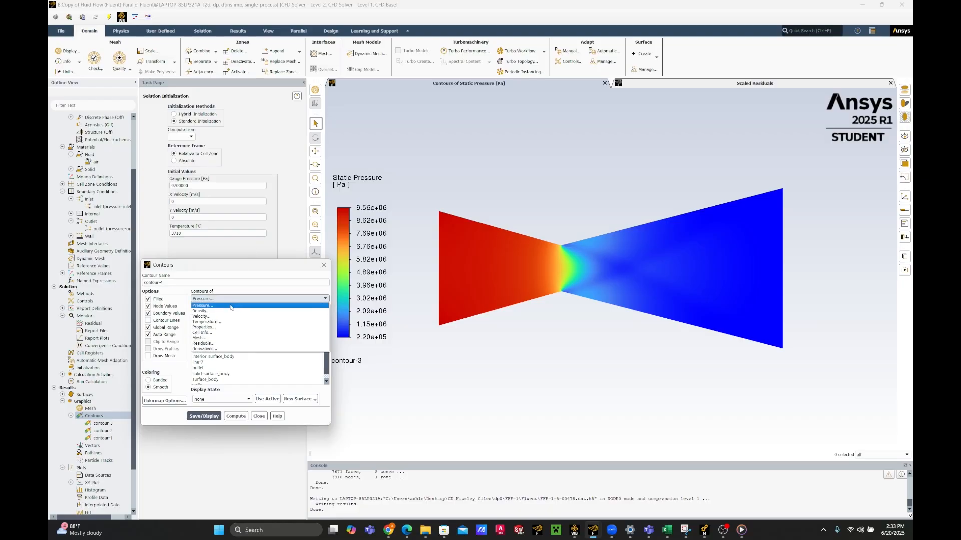
pyautogui.click(231, 317)
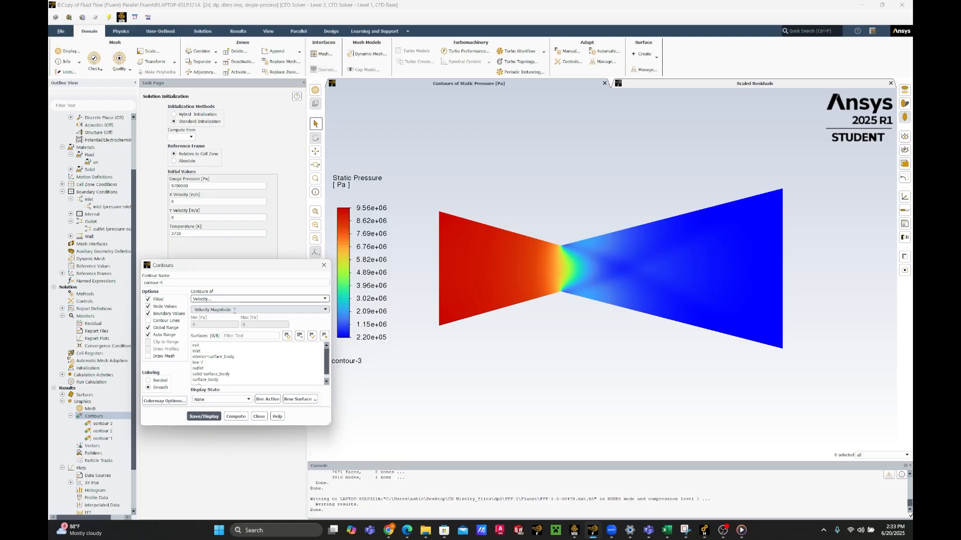
pyautogui.click(325, 311)
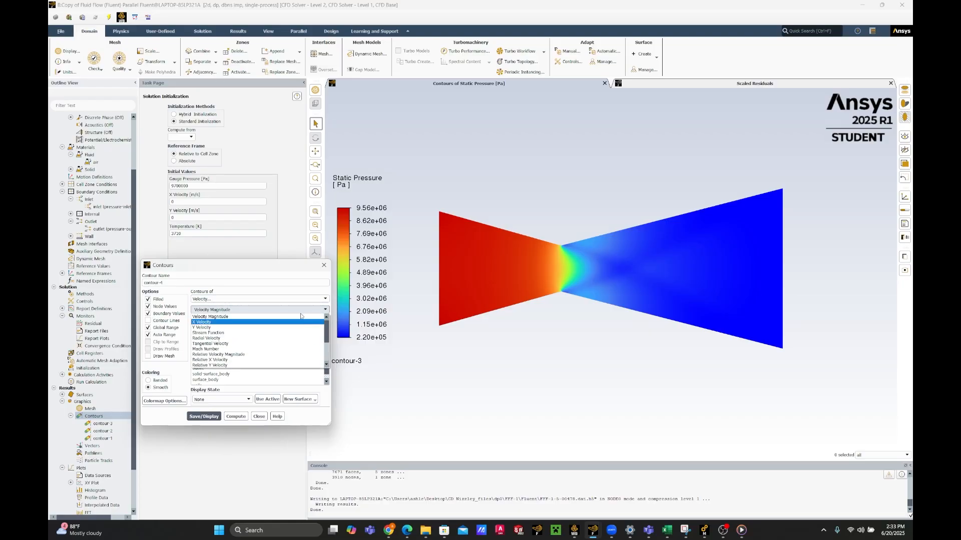
pyautogui.click(238, 349)
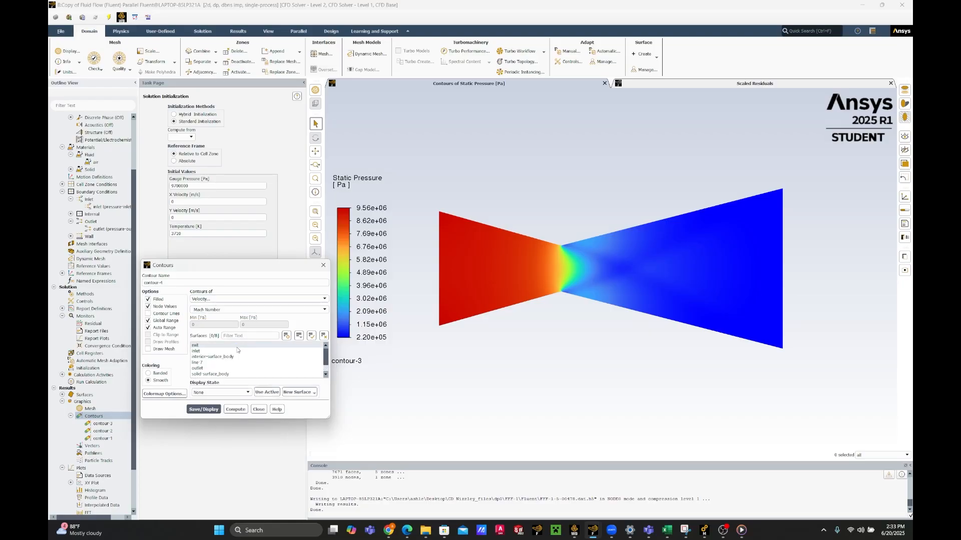
pyautogui.click(206, 409)
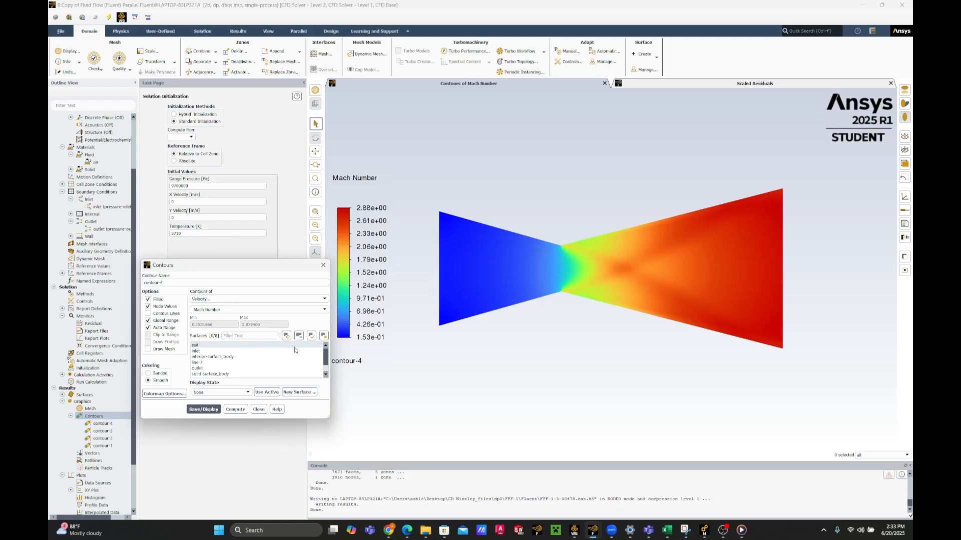
# Change the contour variable to Density, save and display it, and close the Contours dialog
pyautogui.click(233, 300)
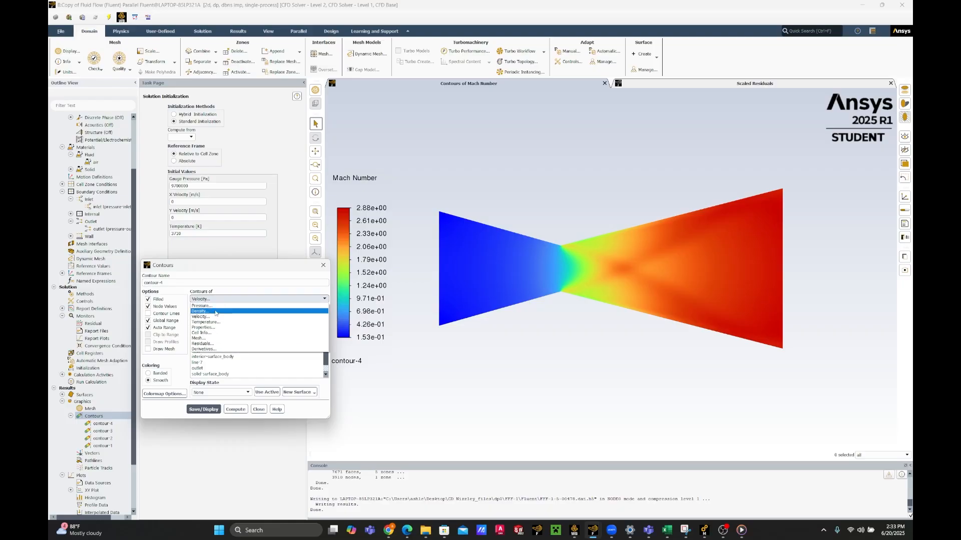
pyautogui.click(215, 311)
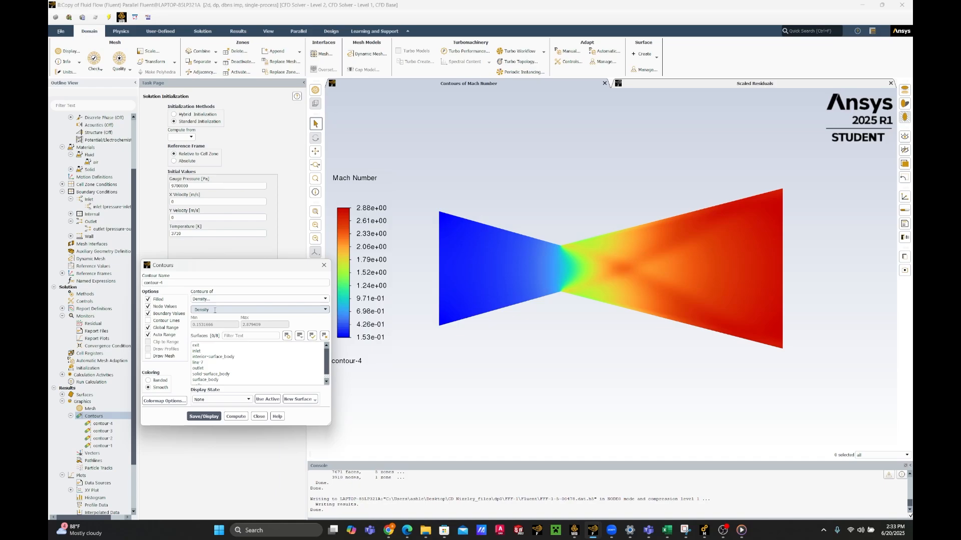
pyautogui.click(204, 416)
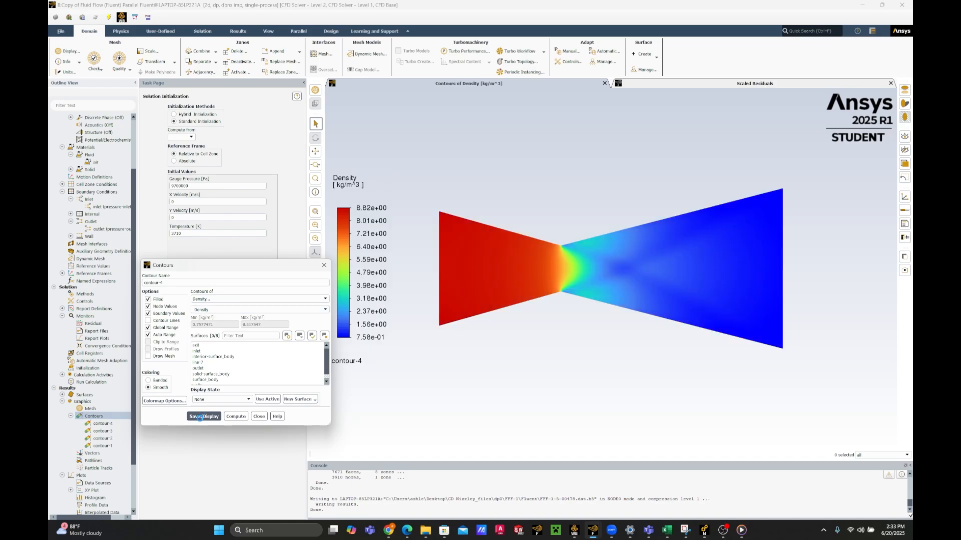
pyautogui.click(323, 265)
# Start a new solution XY plot and select line-7 as its surface
pyautogui.scroll(-2, 103, 273)
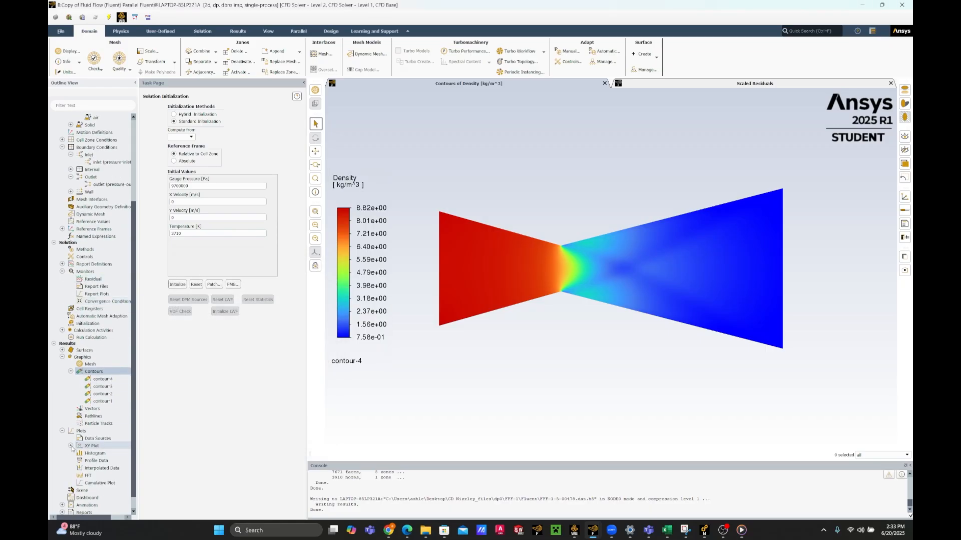
pyautogui.doubleClick(101, 446)
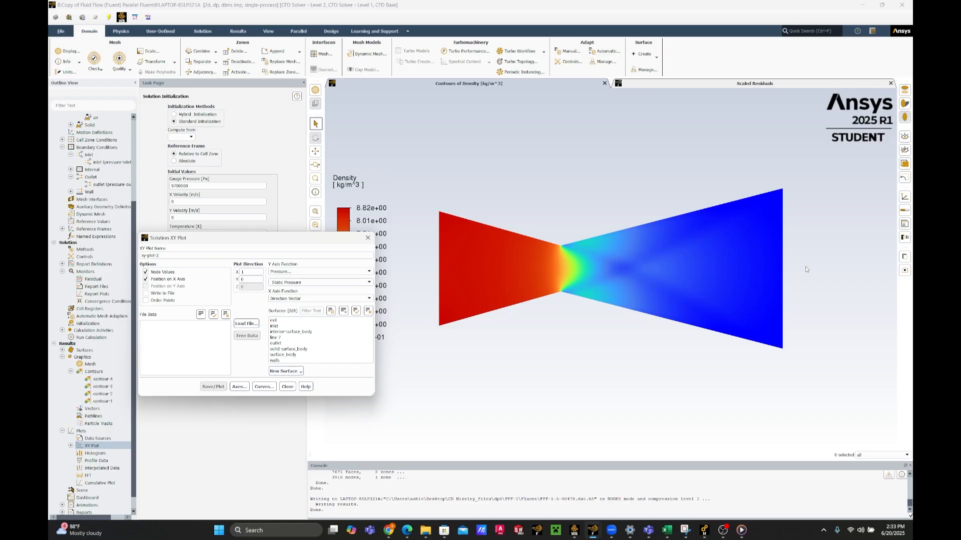
pyautogui.click(287, 338)
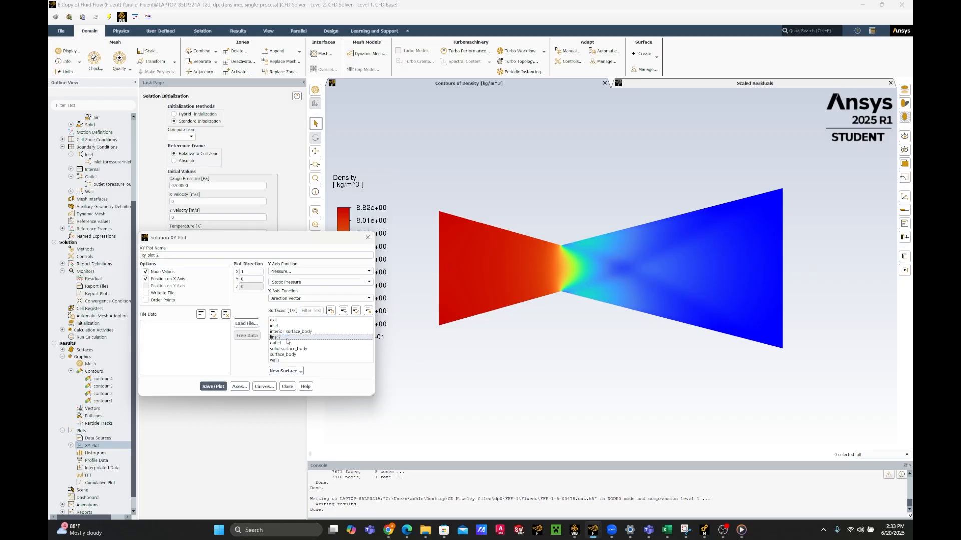
pyautogui.click(293, 372)
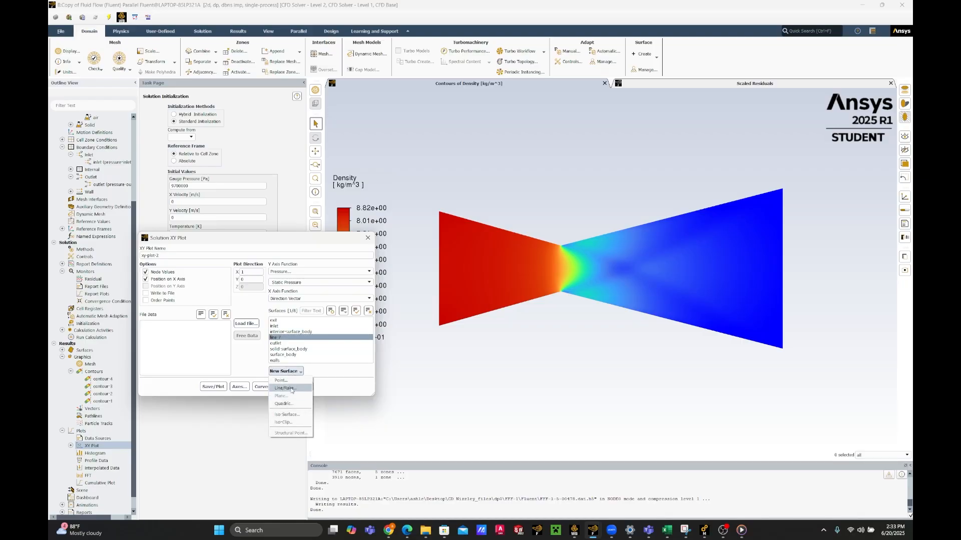
pyautogui.click(284, 389)
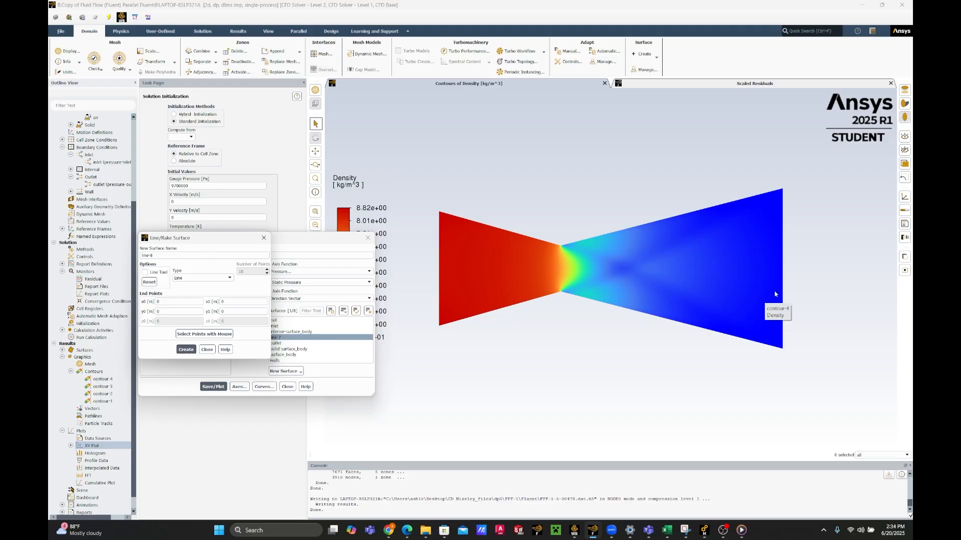
pyautogui.click(208, 350)
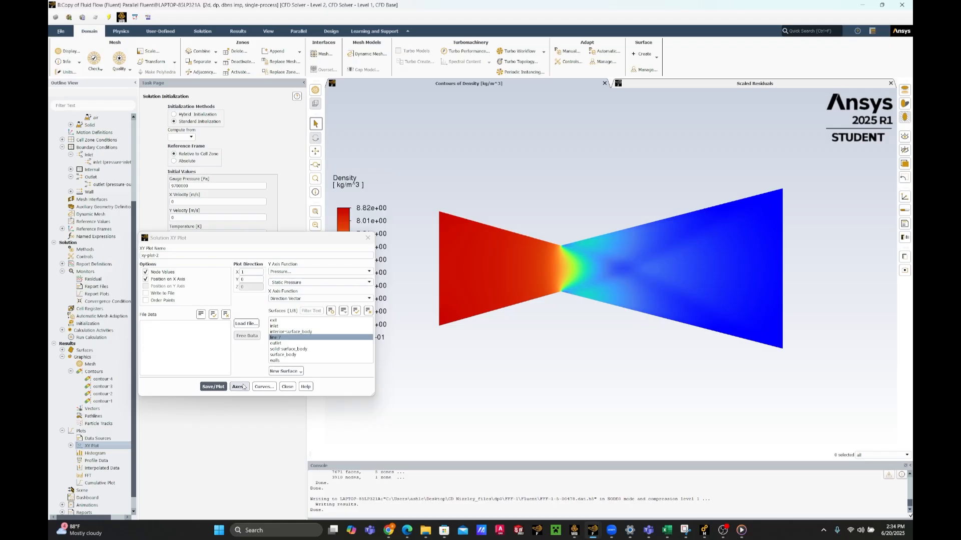
# Plot the static pressure against position along line-7 and inspect values near the start and dip of the curve
pyautogui.click(214, 387)
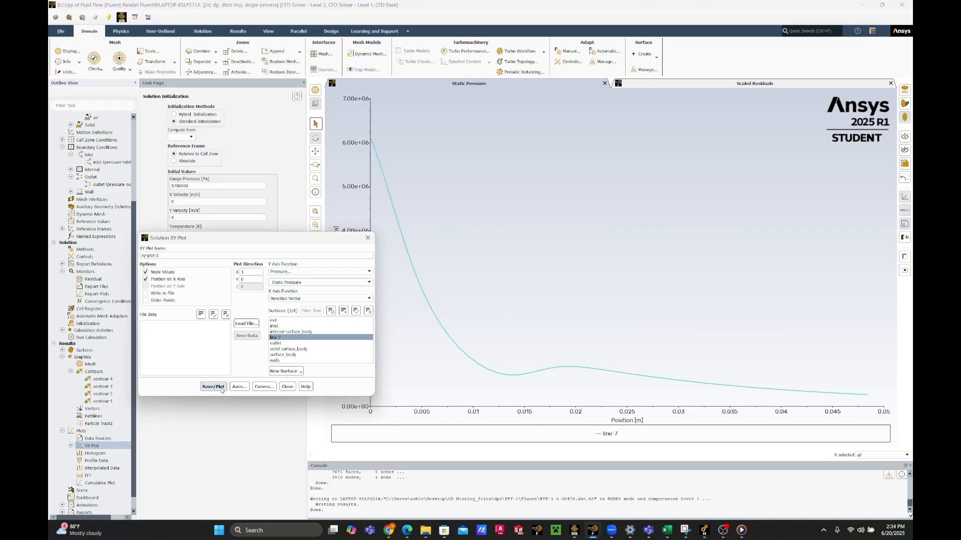
pyautogui.moveTo(372, 143)
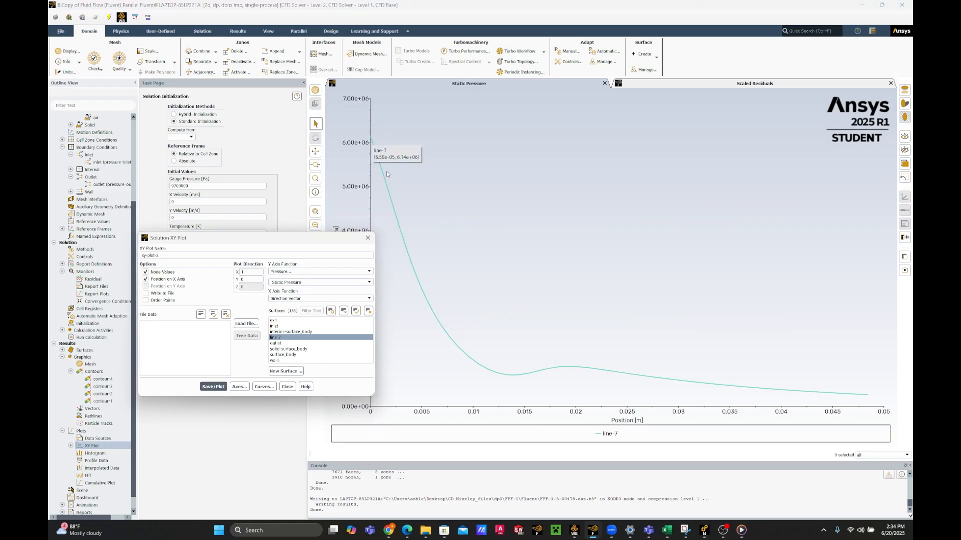
pyautogui.moveTo(513, 376)
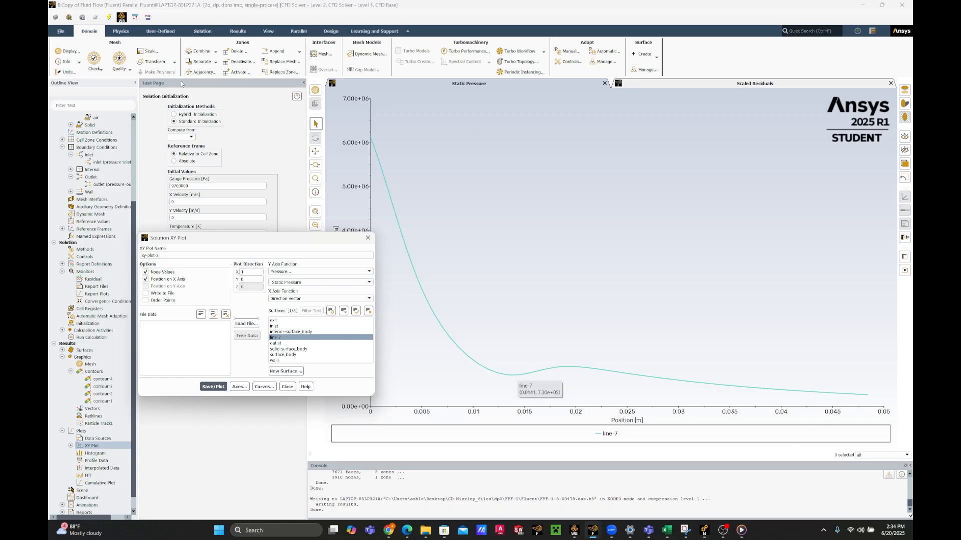
# Change the XY plot's Y axis function to Velocity Magnitude, plot it along line-7 and close the plot dialog
pyautogui.click(370, 271)
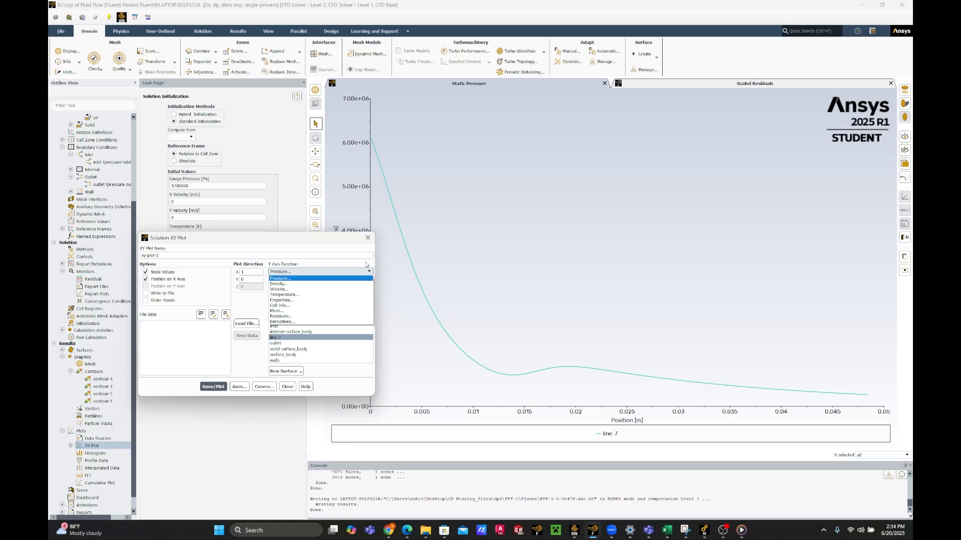
pyautogui.click(310, 289)
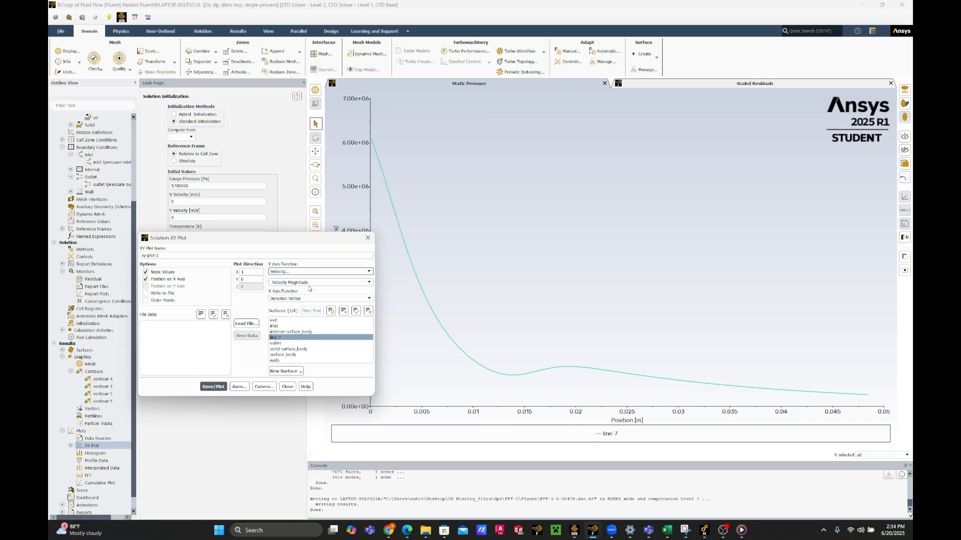
pyautogui.click(219, 387)
pyautogui.moveTo(593, 158)
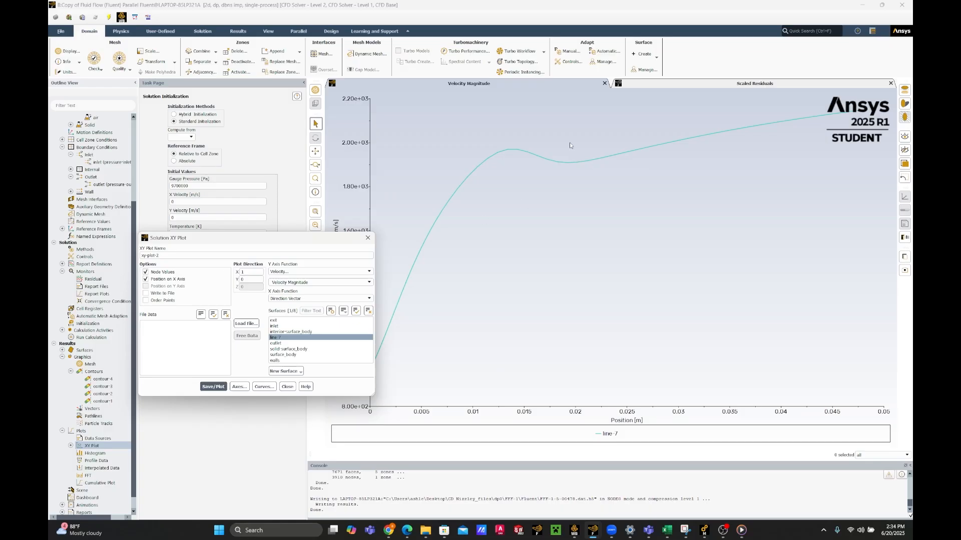
pyautogui.click(367, 239)
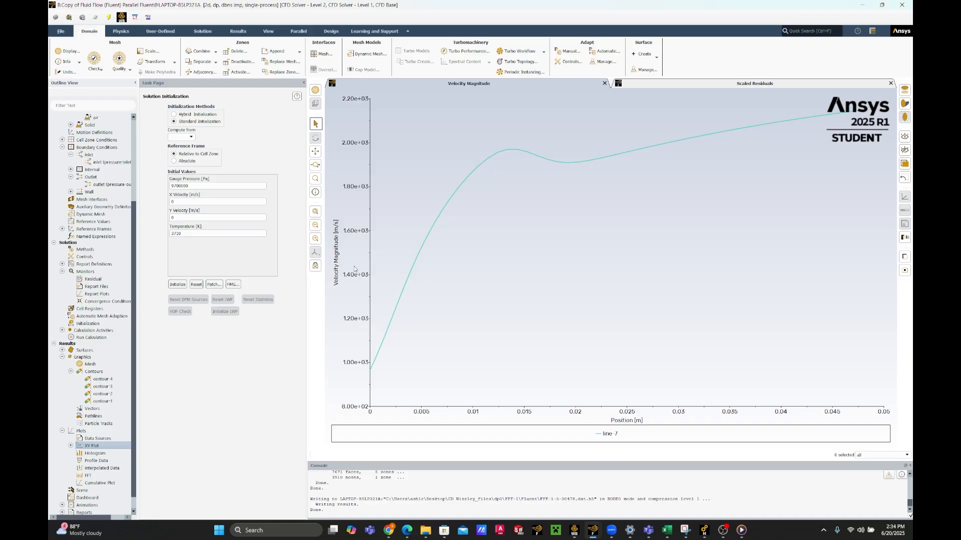
# Switch to the CD Nozzle EAS 4300 Final Submission document in the browser and review the Case 1 isentropic flow contours and plots
pyautogui.moveTo(392, 524)
pyautogui.click(366, 486)
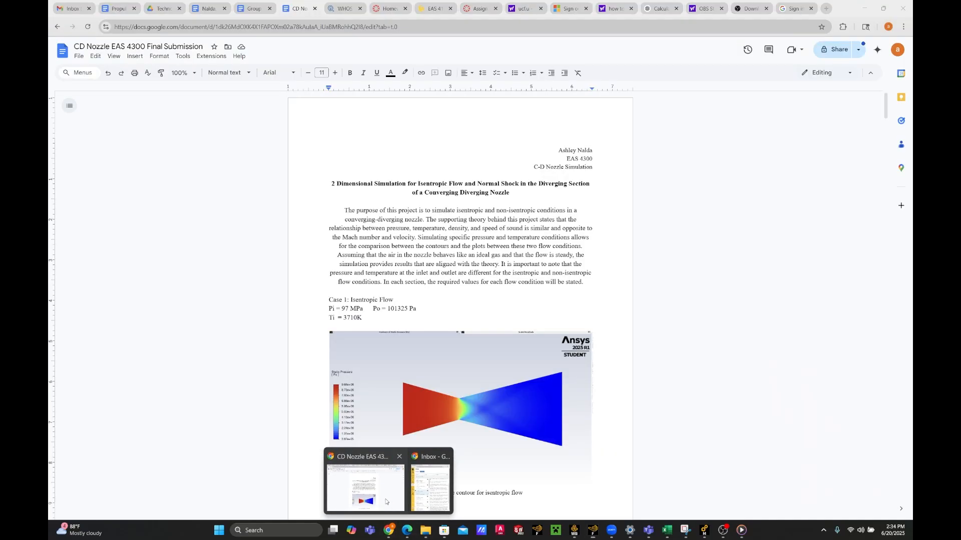
pyautogui.scroll(-4, 513, 324)
pyautogui.scroll(-15, 513, 324)
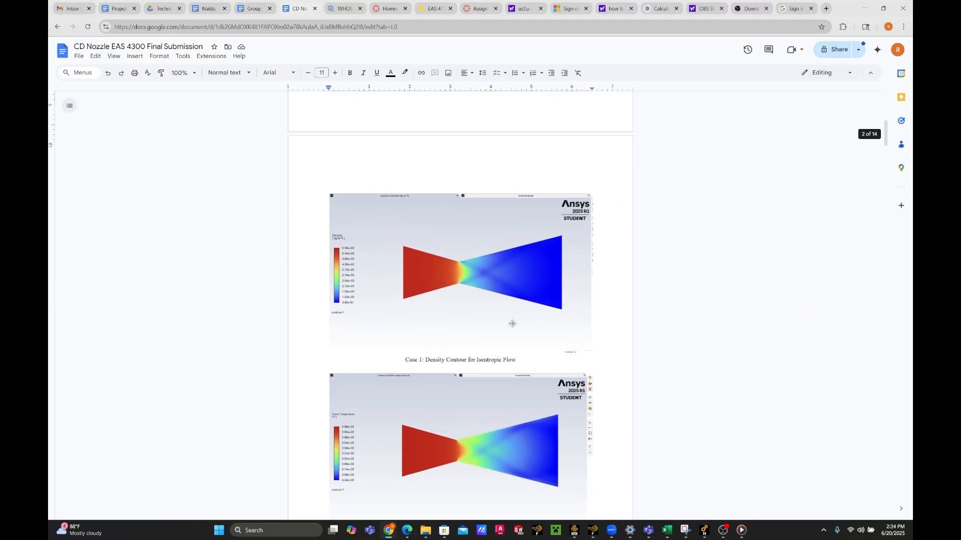
pyautogui.scroll(-3, 512, 324)
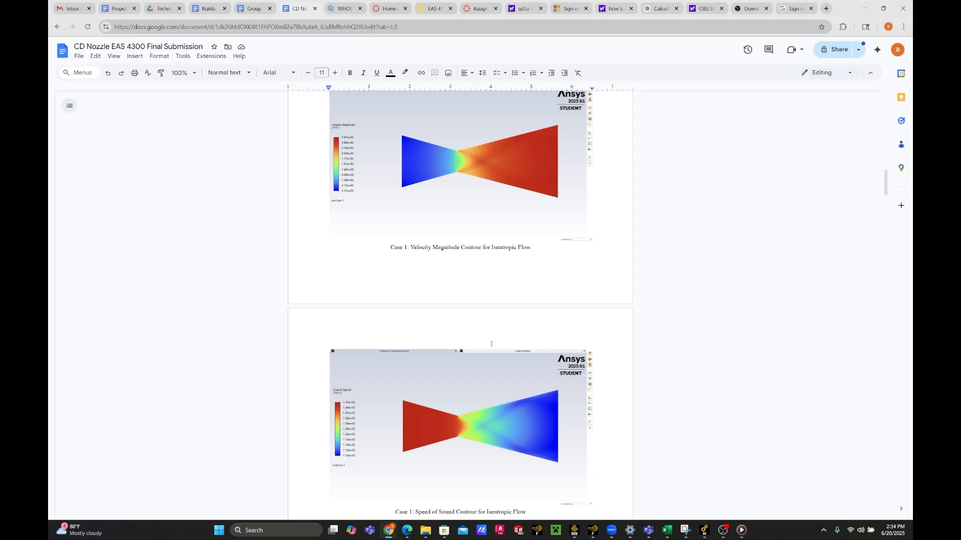
pyautogui.scroll(-9, 492, 344)
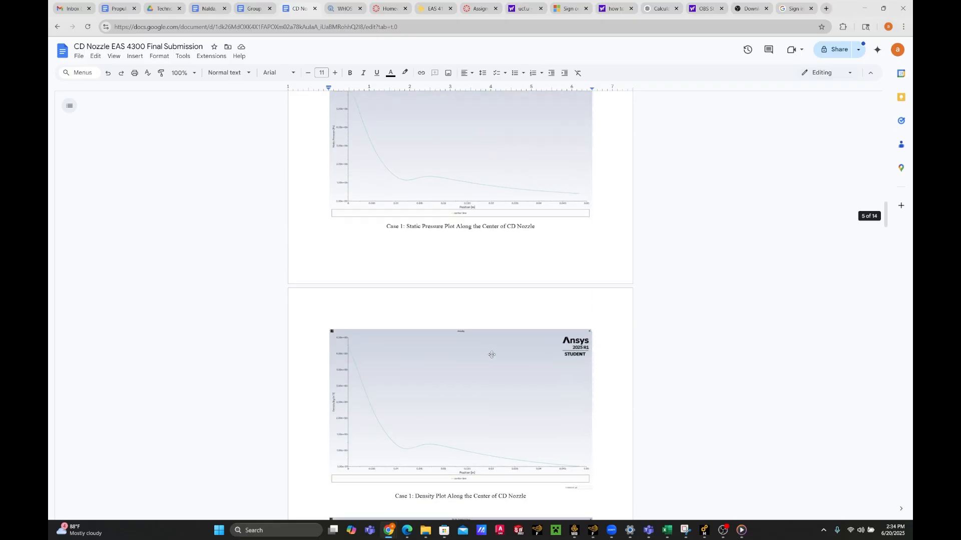
pyautogui.scroll(-20, 492, 354)
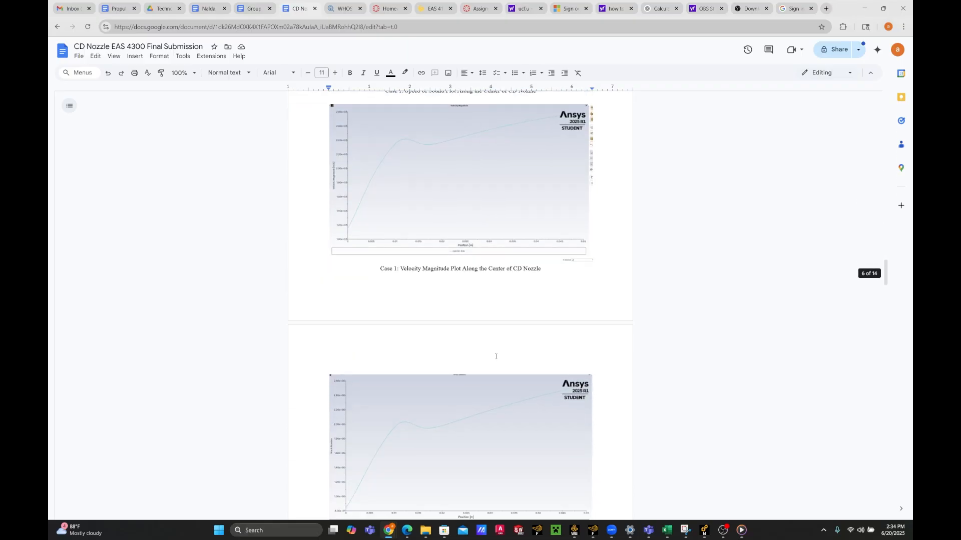
# Review the Case 2 section on normal shock in the diverging section, examining its flow conditions and its static pressure and density contours
pyautogui.scroll(-10, 496, 357)
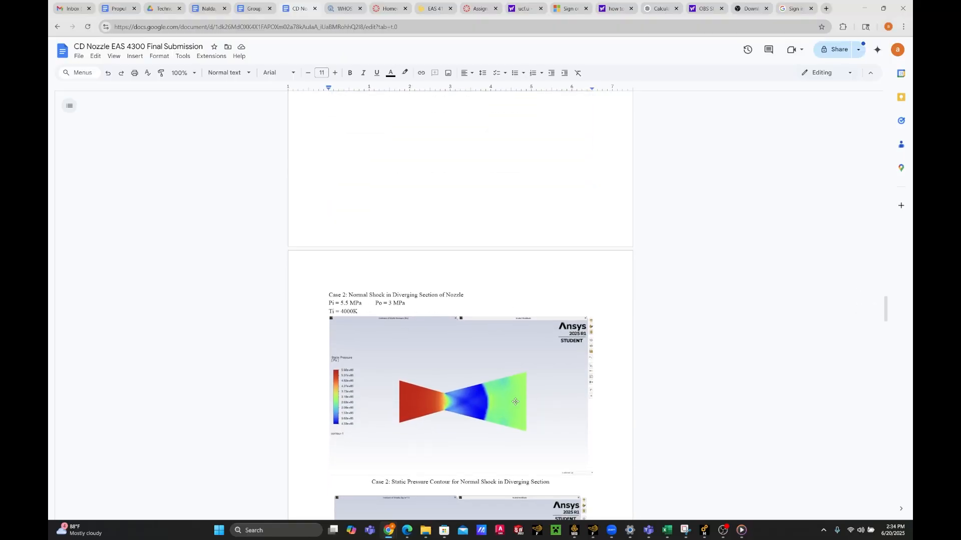
pyautogui.scroll(1, 548, 373)
pyautogui.scroll(-6, 548, 369)
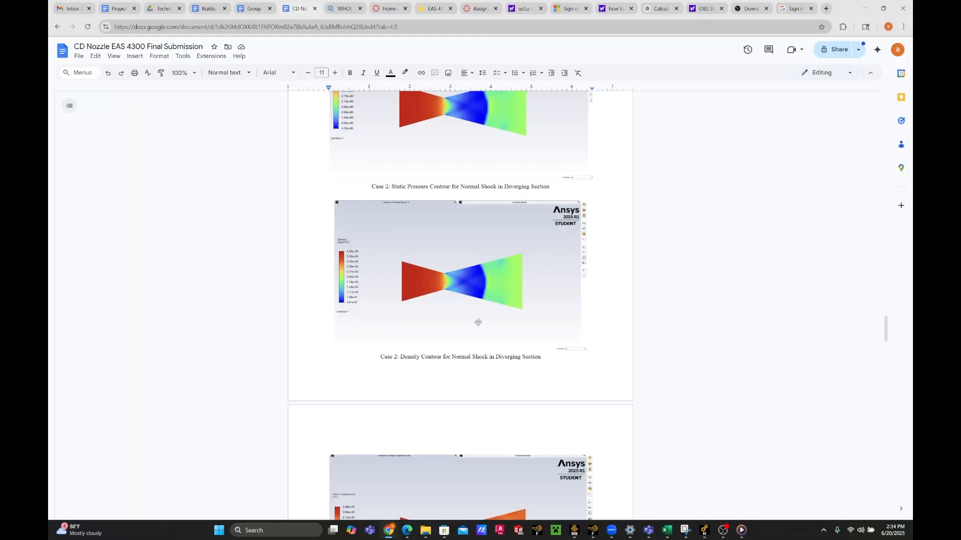
pyautogui.scroll(-3, 475, 325)
pyautogui.scroll(10, 428, 304)
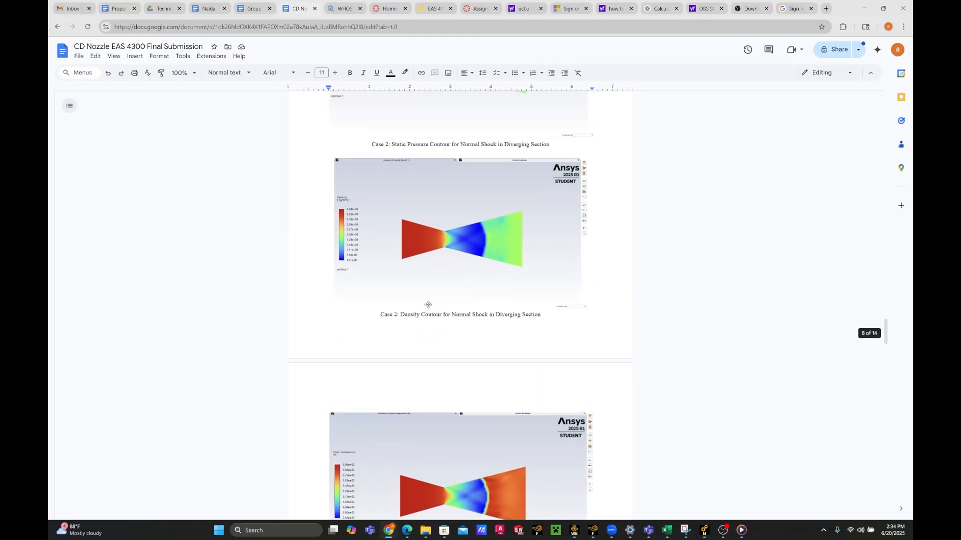
pyautogui.scroll(2, 428, 305)
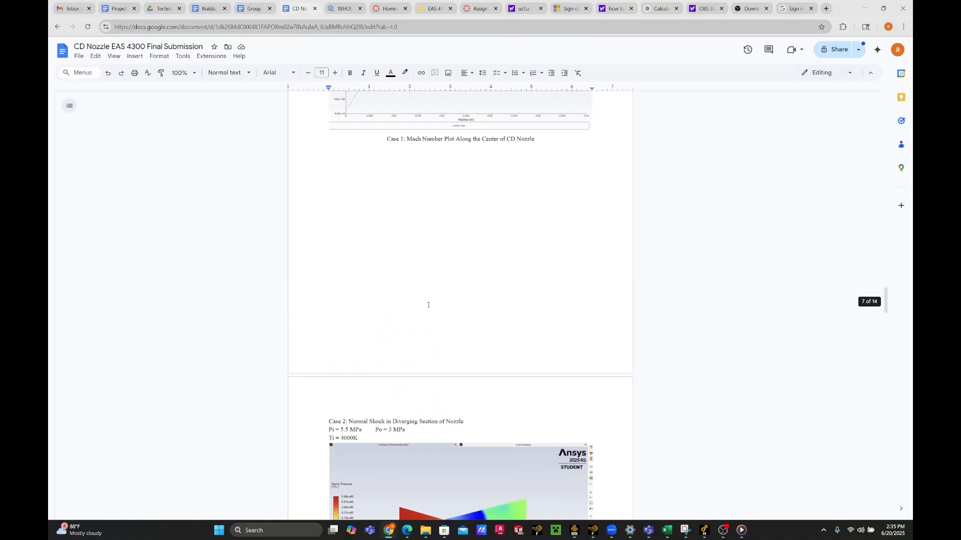
pyautogui.scroll(-6, 430, 307)
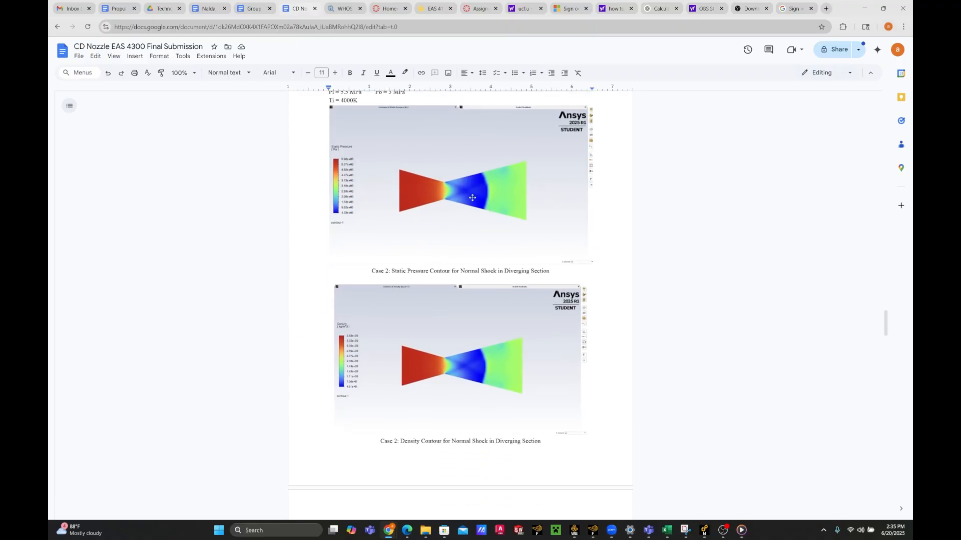
pyautogui.scroll(5, 473, 198)
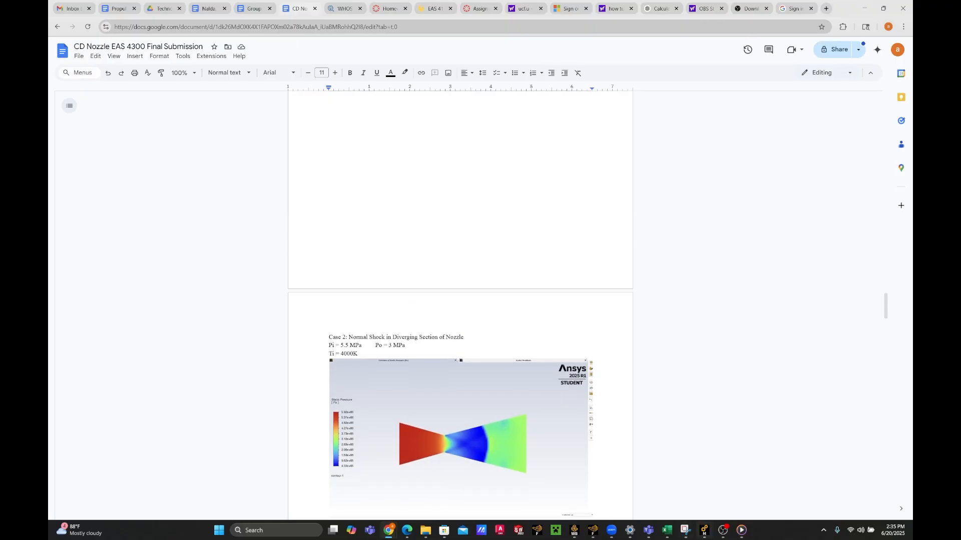